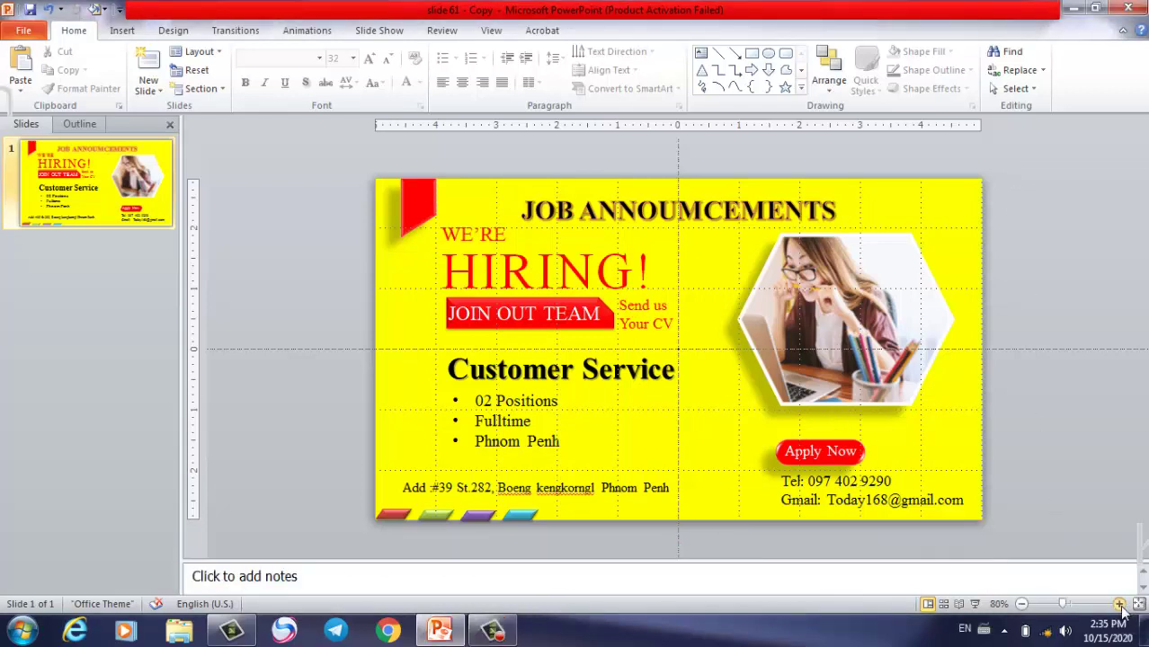
Add a new blank second slide after the HIRING! poster
{"action": "left_click", "coordinate": [1119, 604]}
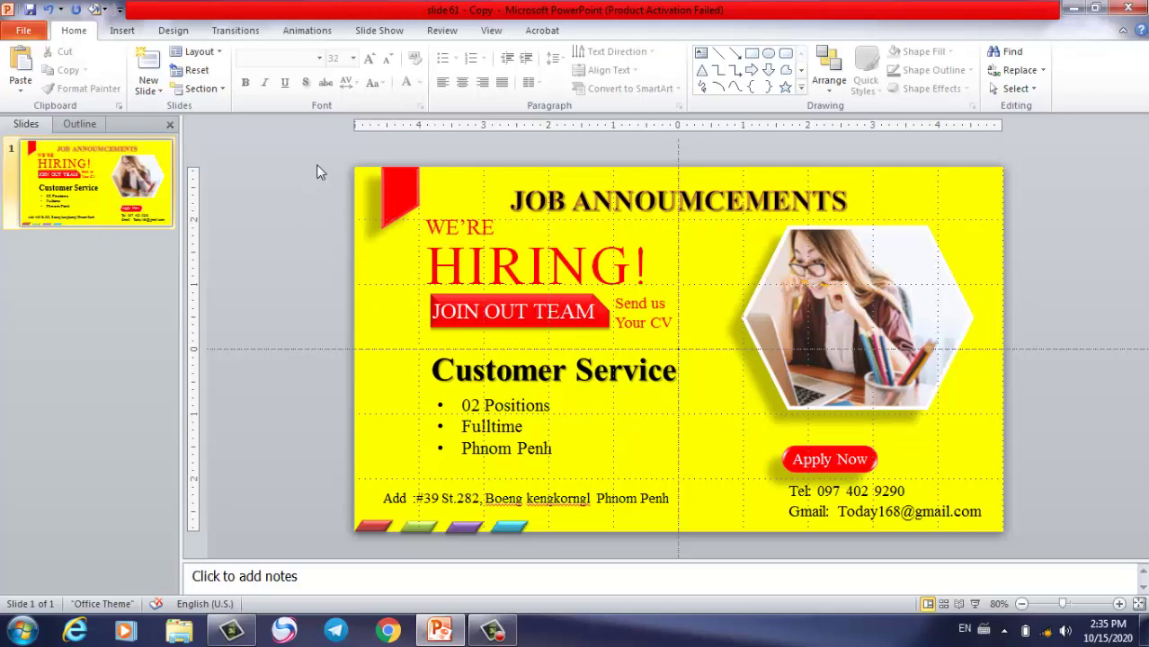
{"action": "triple_click", "coordinate": [490, 232]}
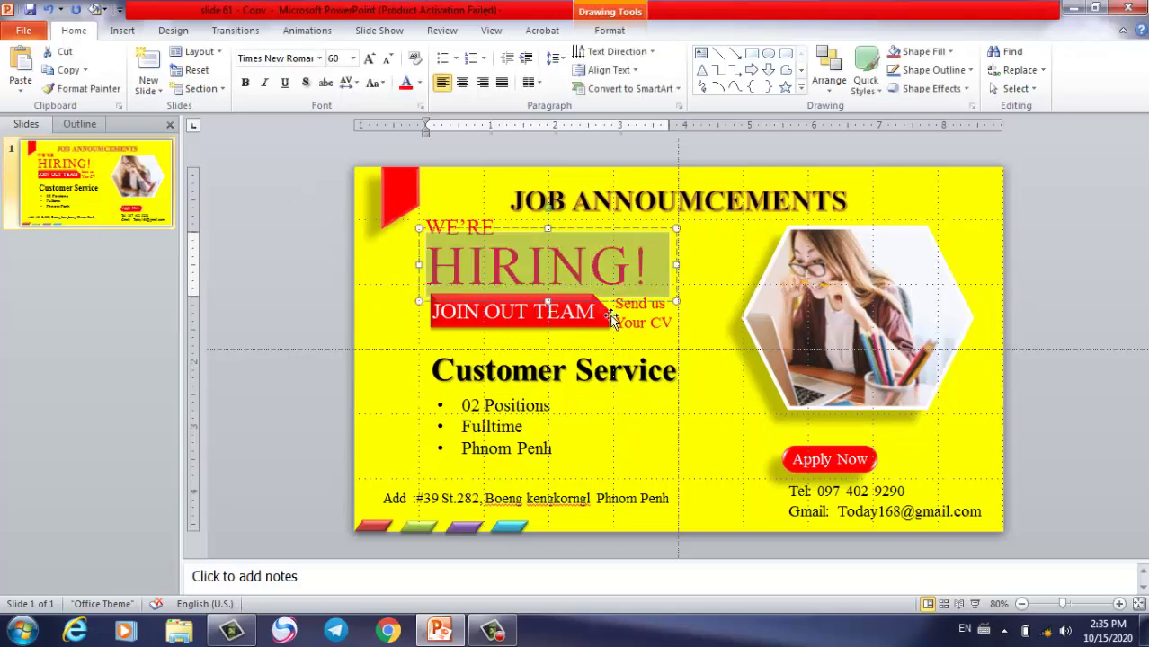
{"action": "left_click", "coordinate": [304, 218]}
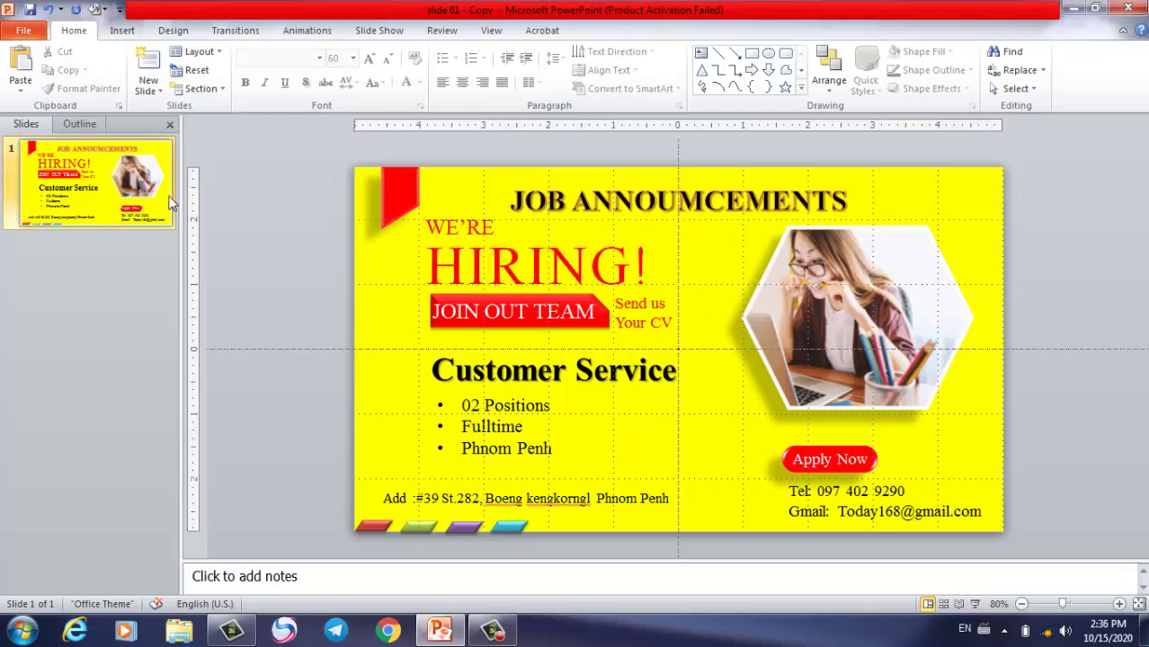
{"action": "left_click", "coordinate": [151, 78]}
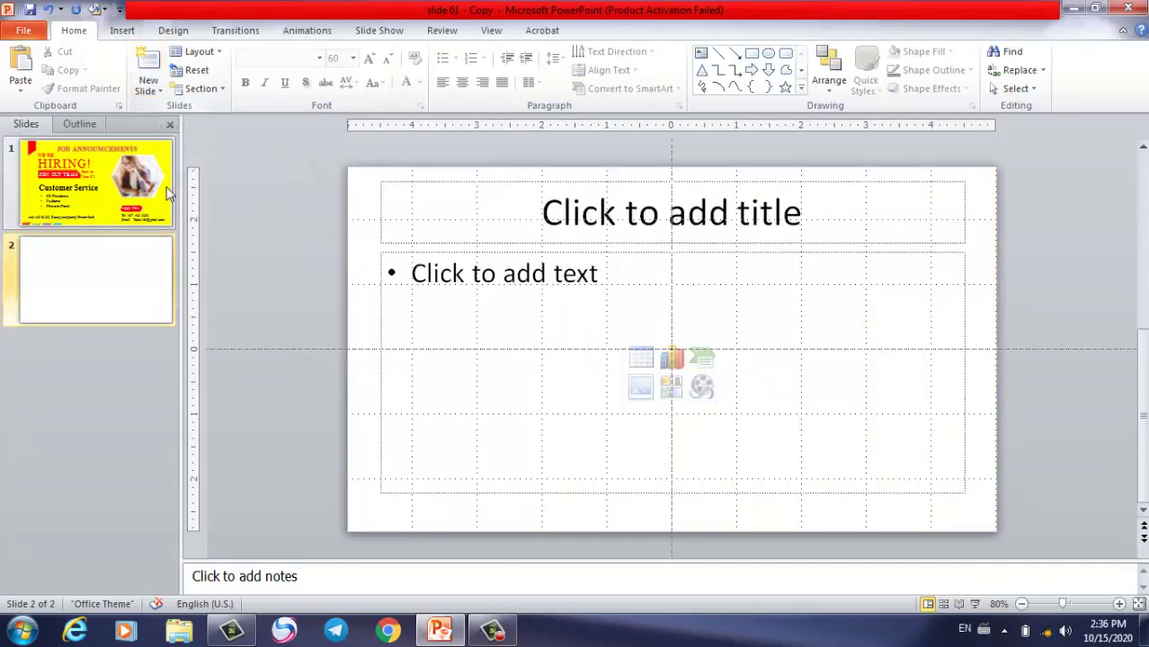
{"action": "left_click_drag", "start_coordinate": [329, 159], "coordinate": [943, 476]}
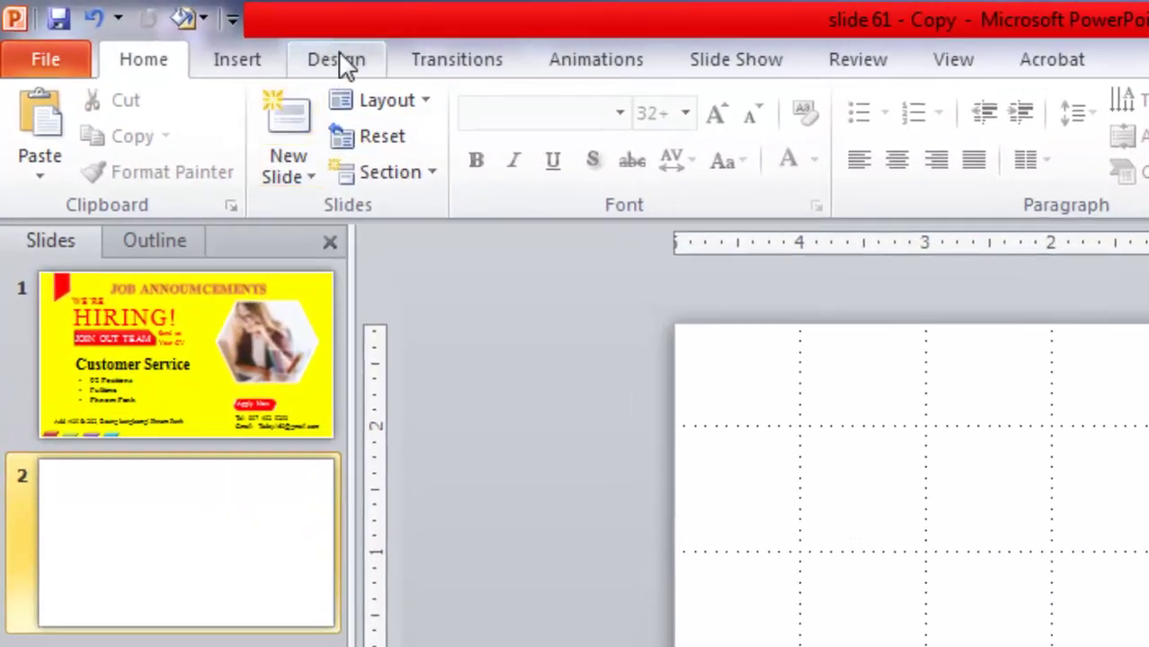
Set the slide size to On-screen Show (16:9), 10 × 5.63 inches, via Design > Page Setup
{"action": "left_click", "coordinate": [350, 68]}
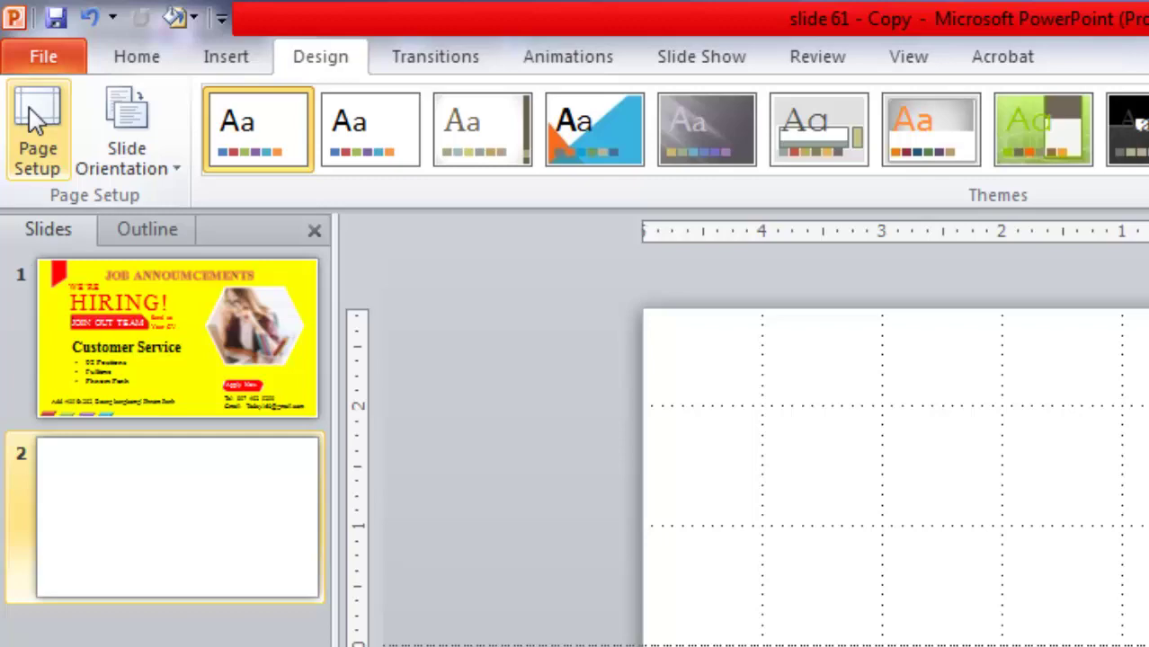
{"action": "left_click", "coordinate": [30, 108]}
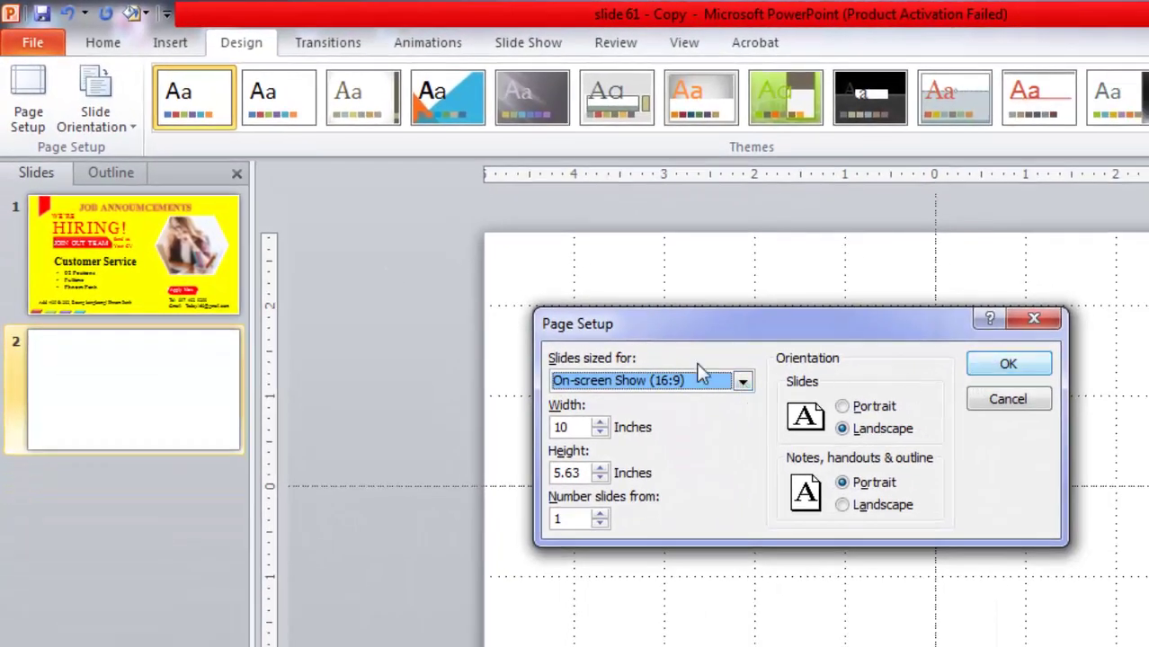
{"action": "left_click", "coordinate": [741, 382]}
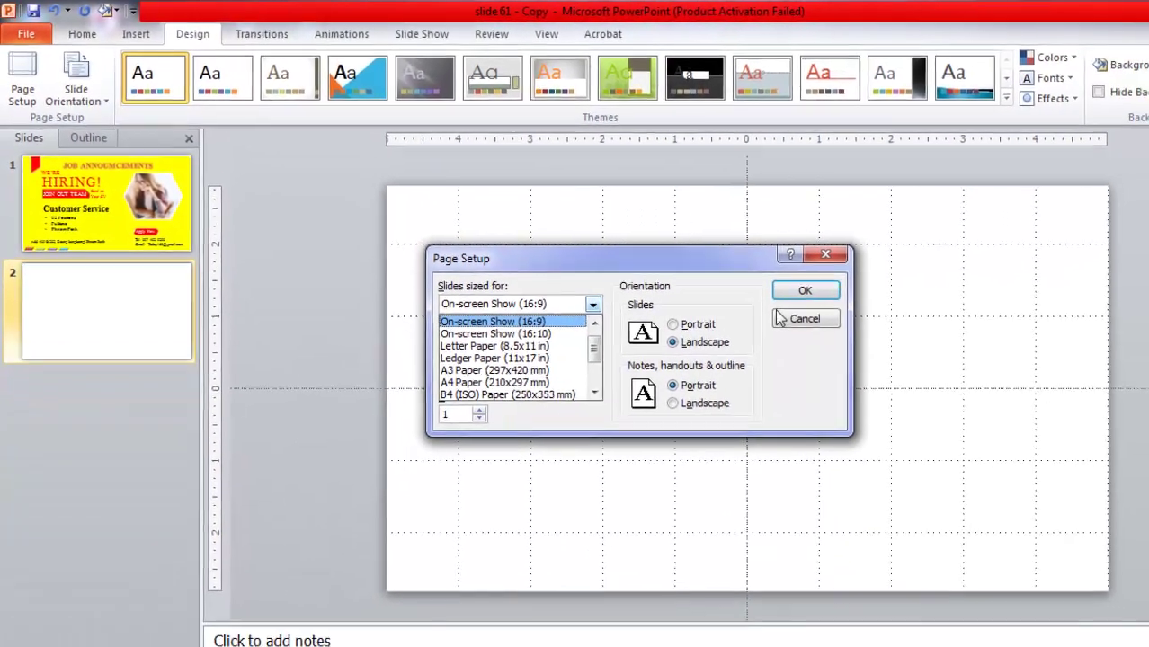
{"action": "left_click", "coordinate": [753, 275]}
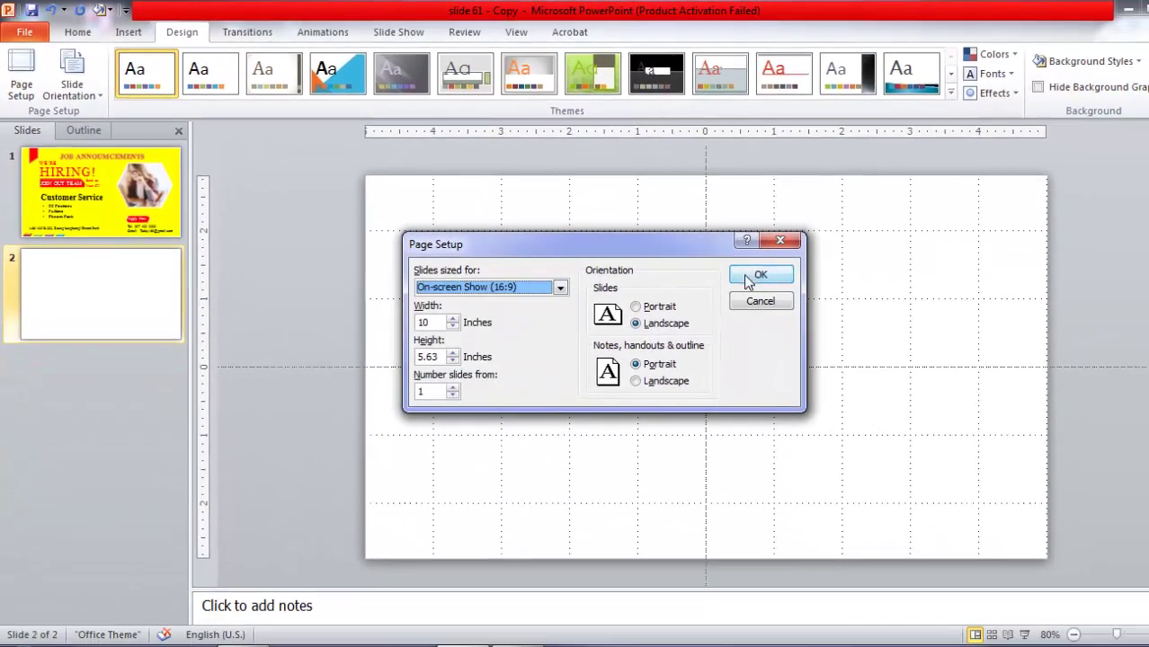
{"action": "left_click", "coordinate": [753, 275]}
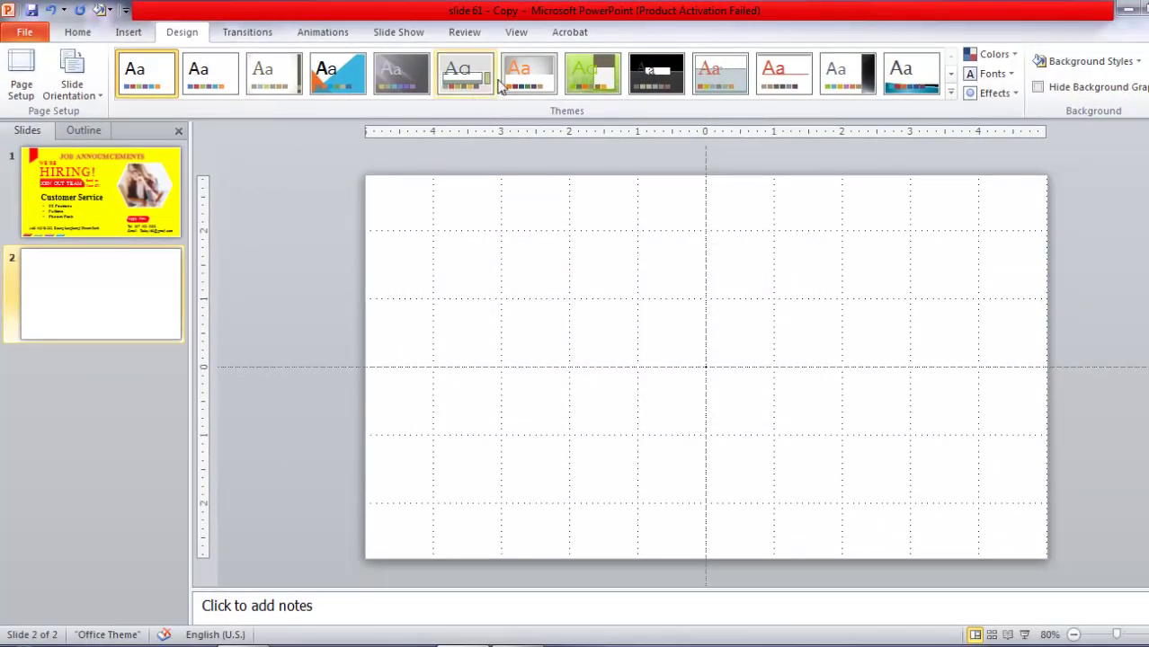
Turn off the ruler but keep gridlines visible over the blank slide 2
{"action": "left_click", "coordinate": [519, 33]}
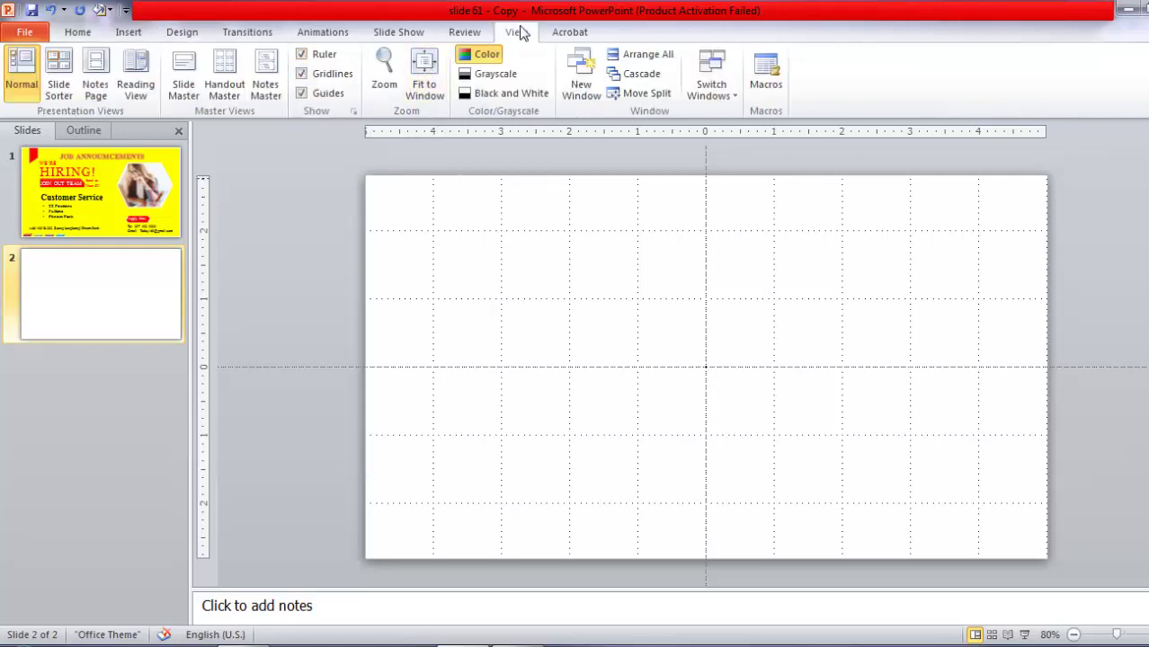
{"action": "left_click", "coordinate": [301, 73]}
{"action": "left_click", "coordinate": [302, 54]}
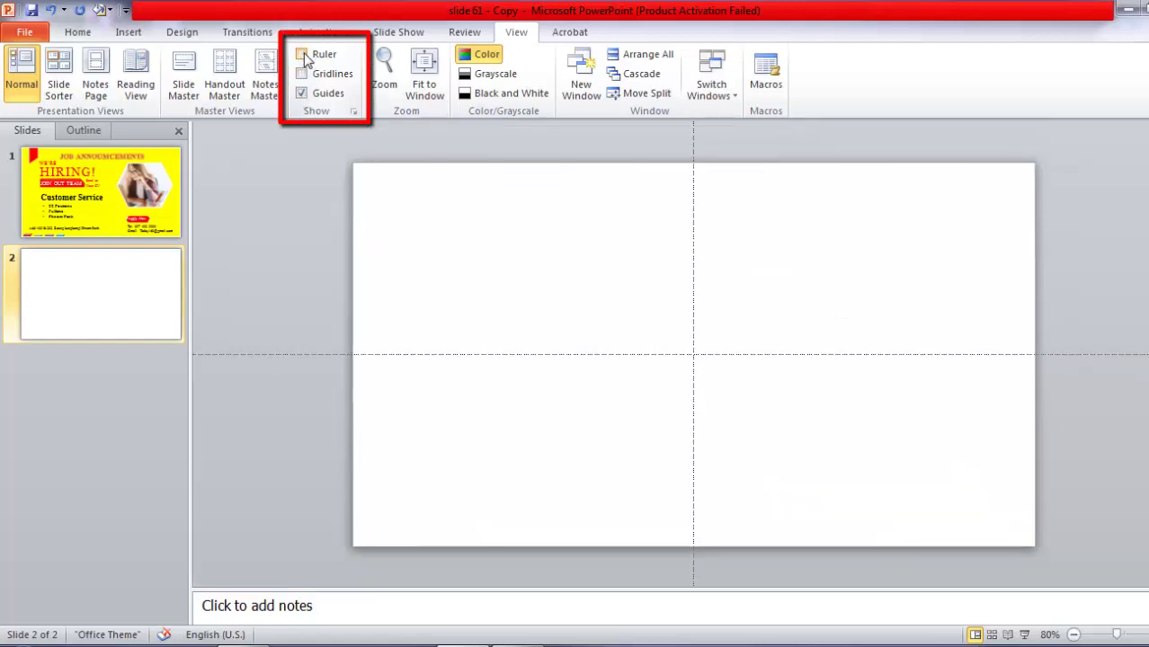
{"action": "left_click", "coordinate": [303, 73]}
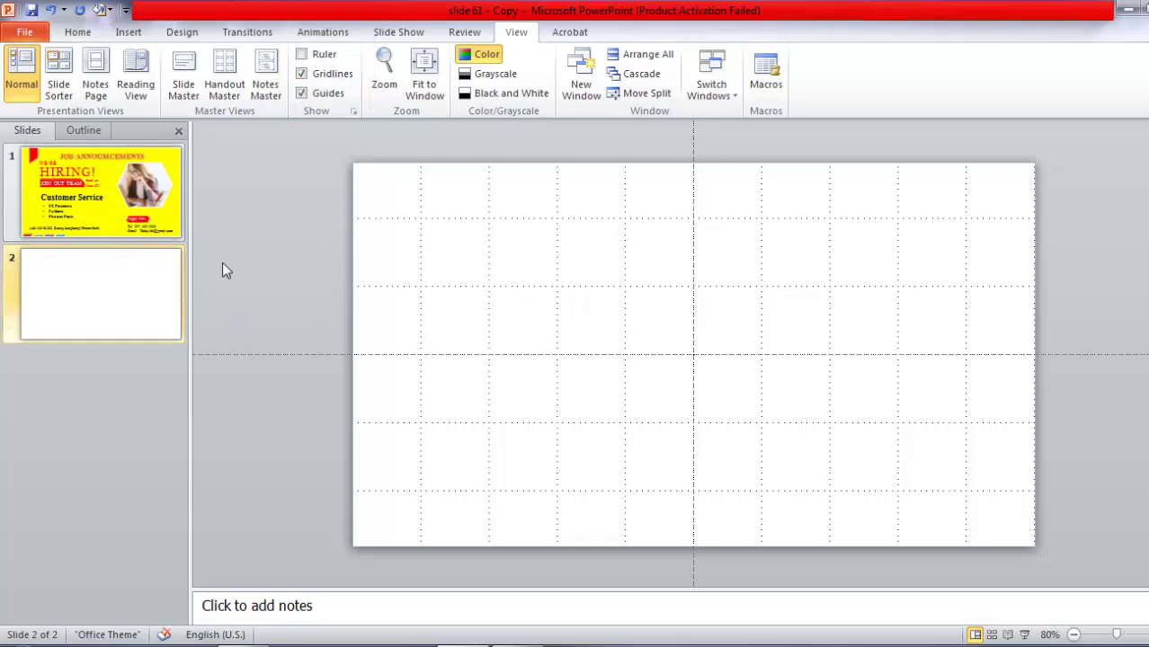
{"action": "left_click", "coordinate": [117, 197]}
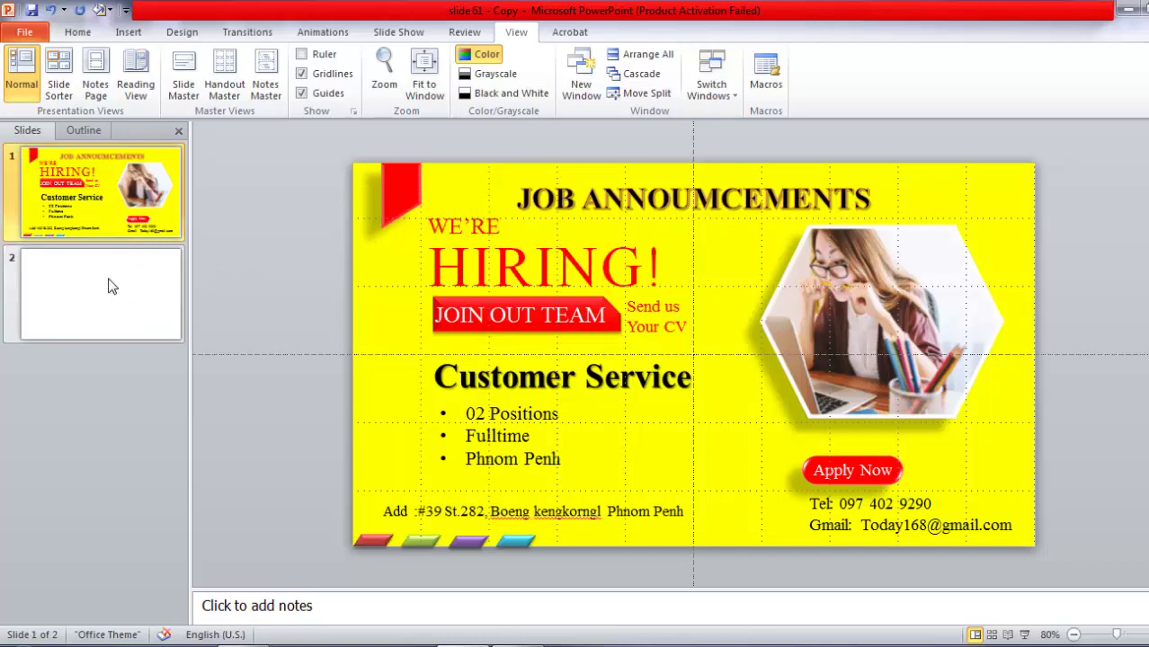
{"action": "left_click", "coordinate": [111, 286]}
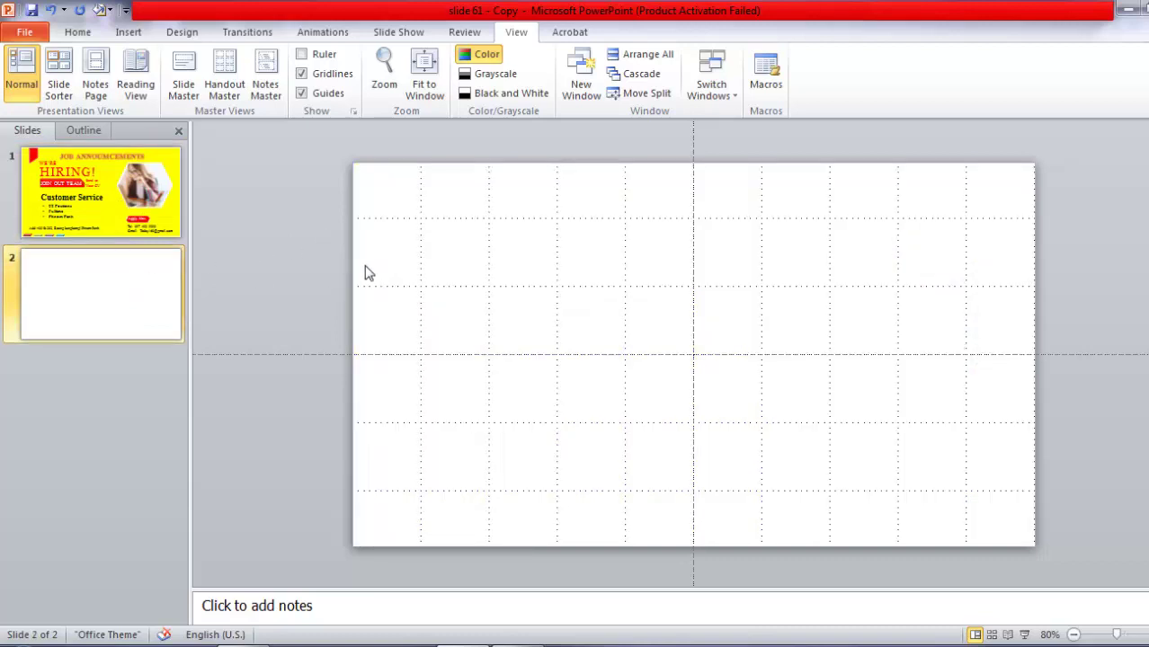
Give slide 2 a solid Standard yellow background through Format Background
{"action": "right_click", "coordinate": [134, 287]}
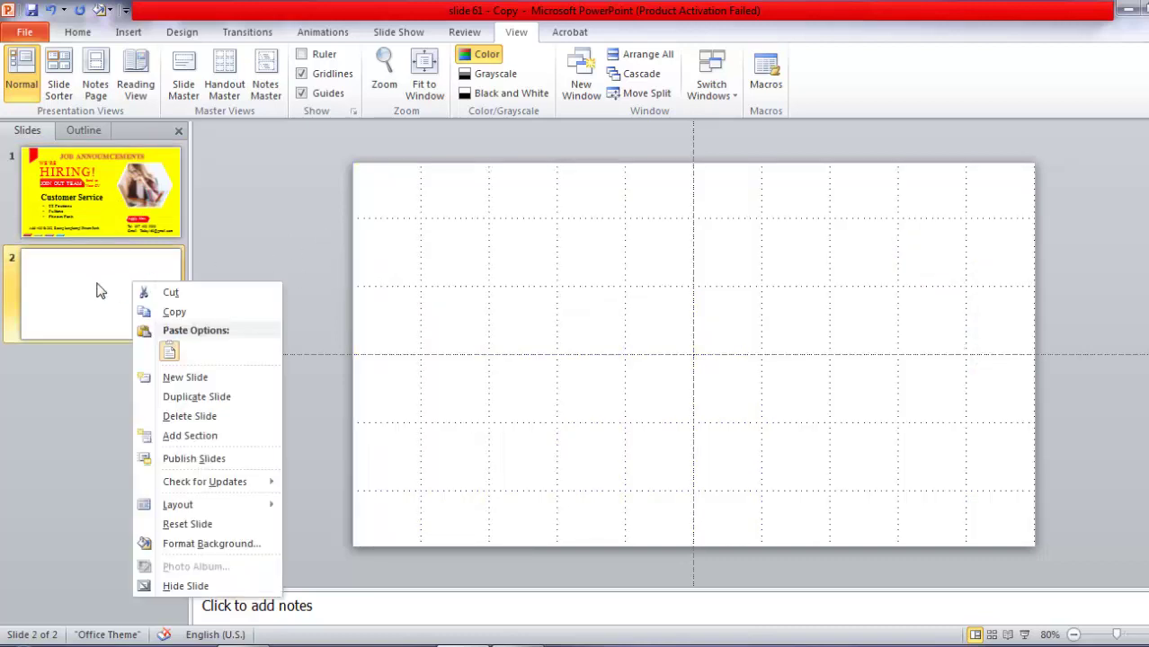
{"action": "left_click", "coordinate": [172, 545]}
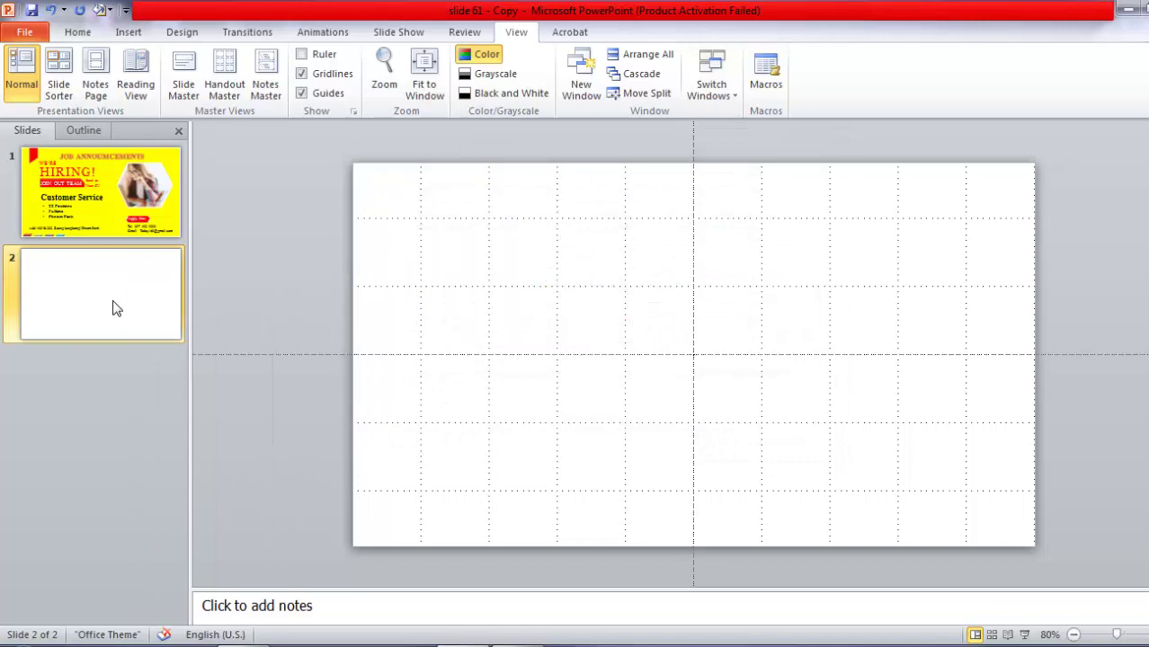
{"action": "right_click", "coordinate": [113, 307]}
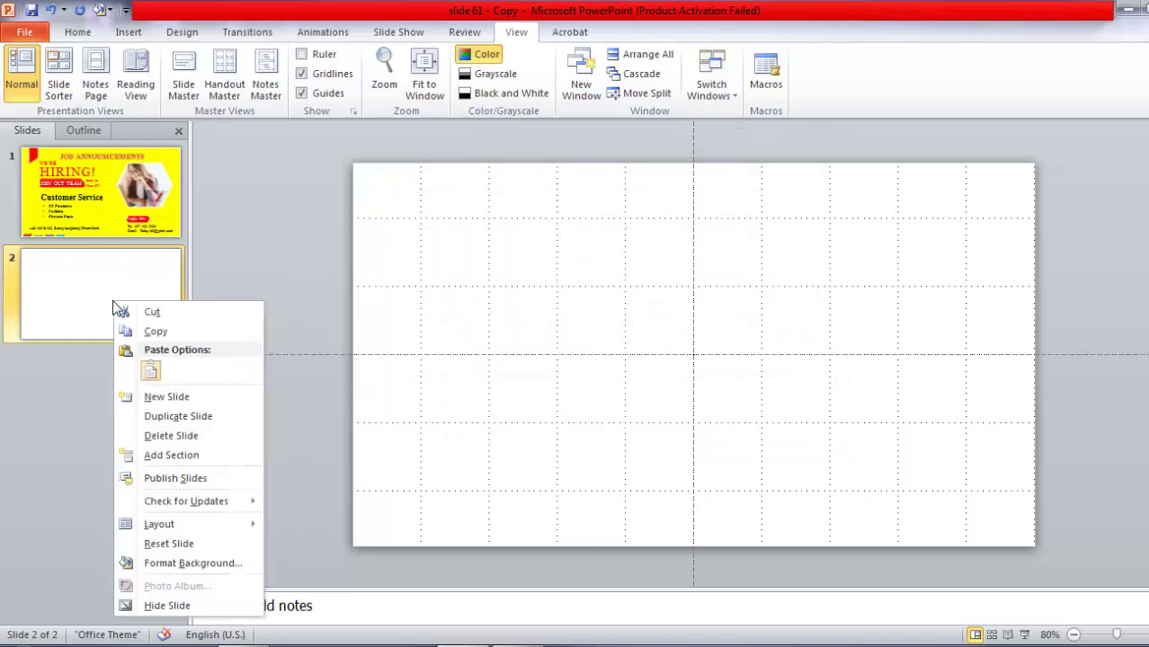
{"action": "left_click", "coordinate": [167, 563]}
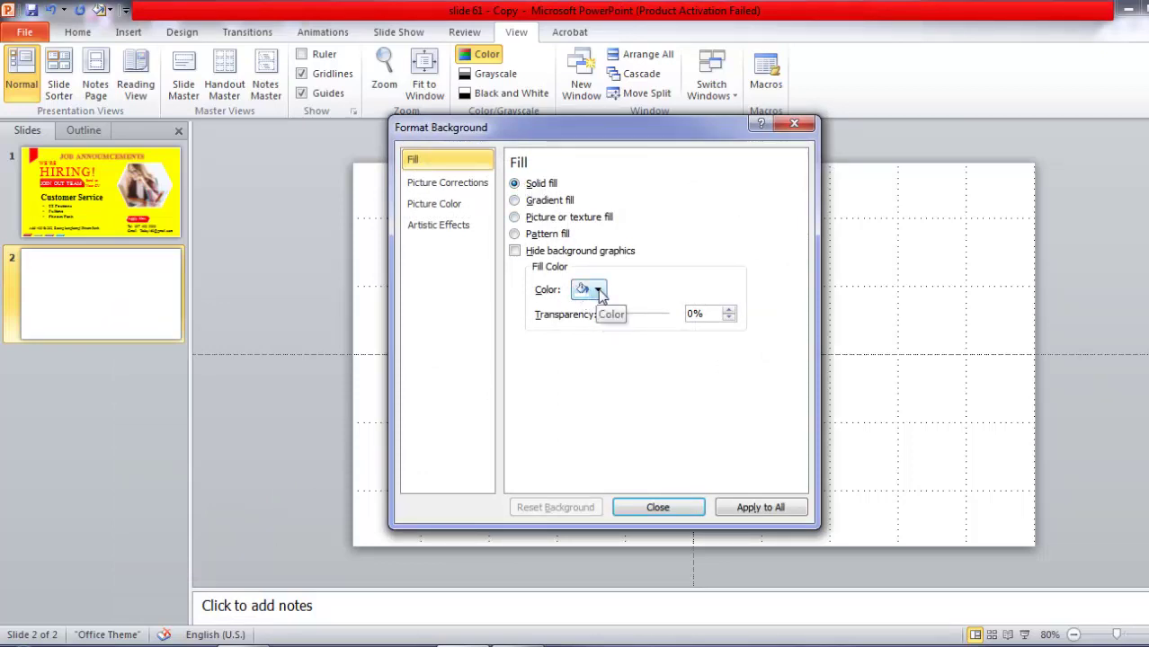
{"action": "left_click", "coordinate": [598, 289]}
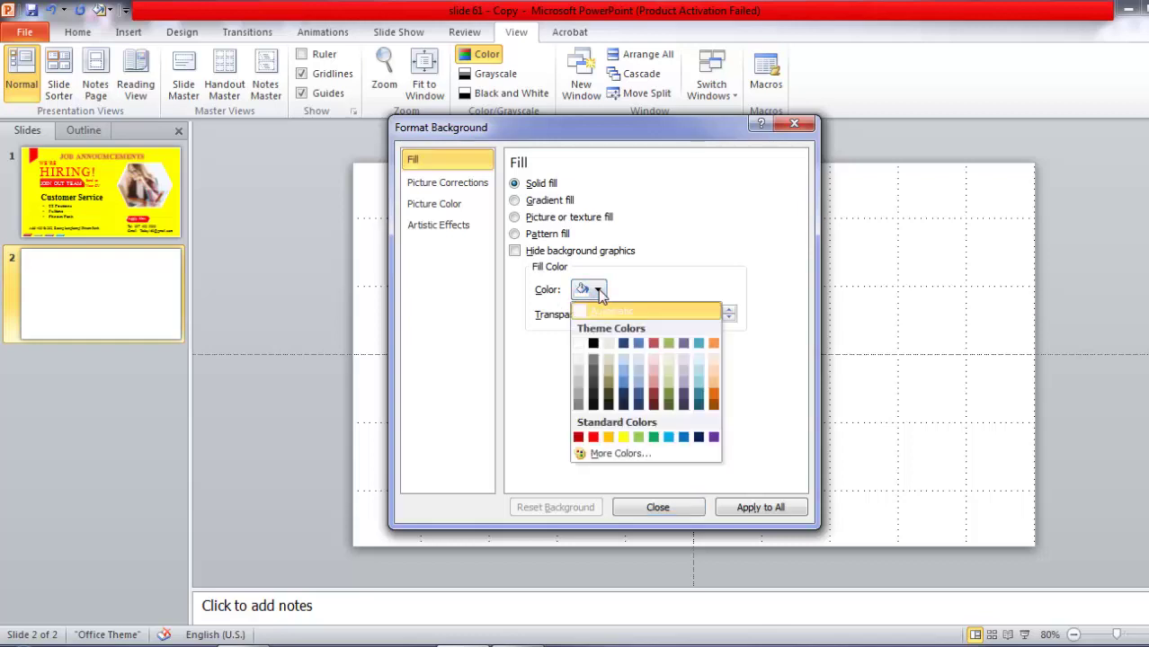
{"action": "left_click", "coordinate": [624, 437]}
{"action": "left_click", "coordinate": [647, 508]}
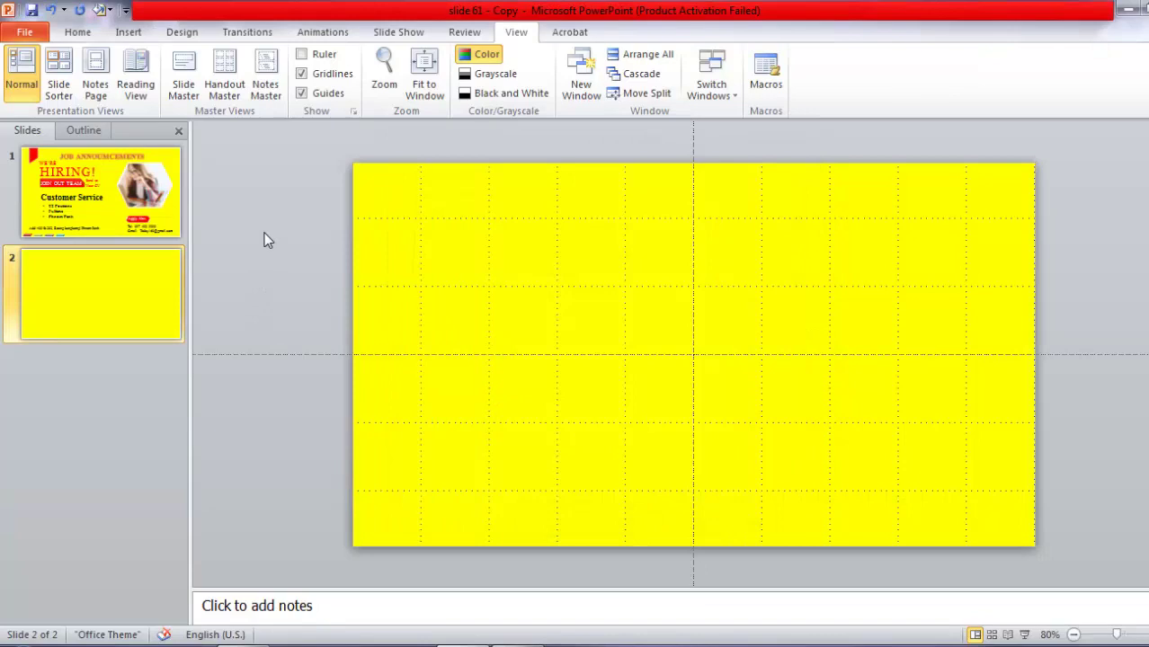
{"action": "left_click", "coordinate": [106, 197]}
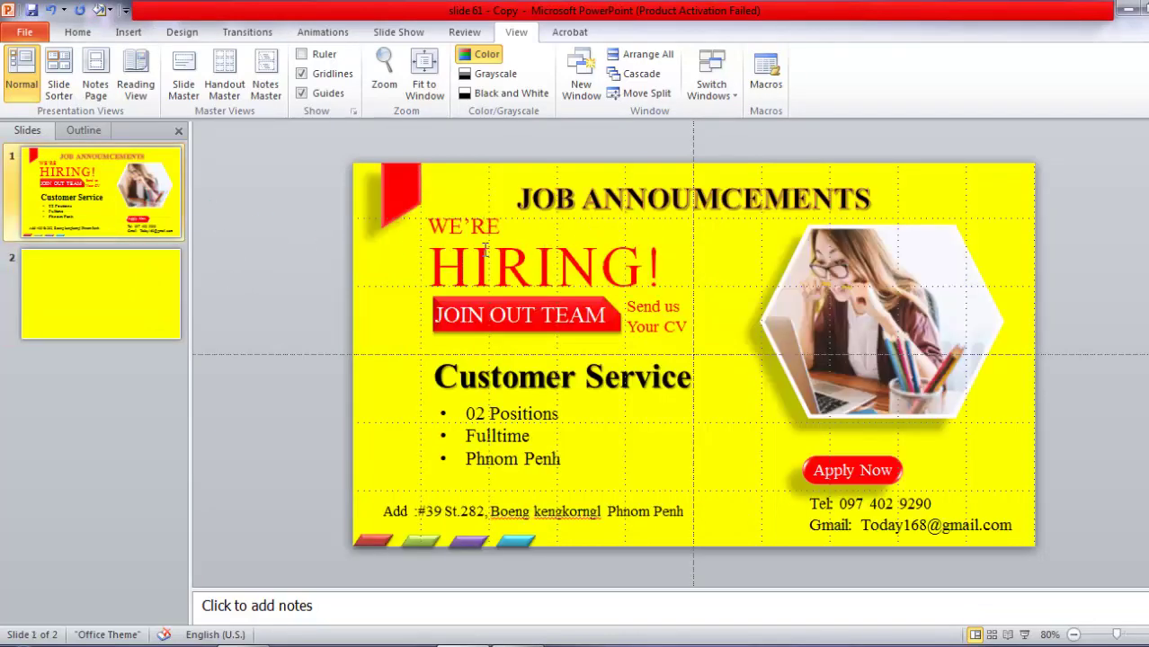
Draw a tall blue rectangle near slide 2's upper left
{"action": "left_click", "coordinate": [403, 185]}
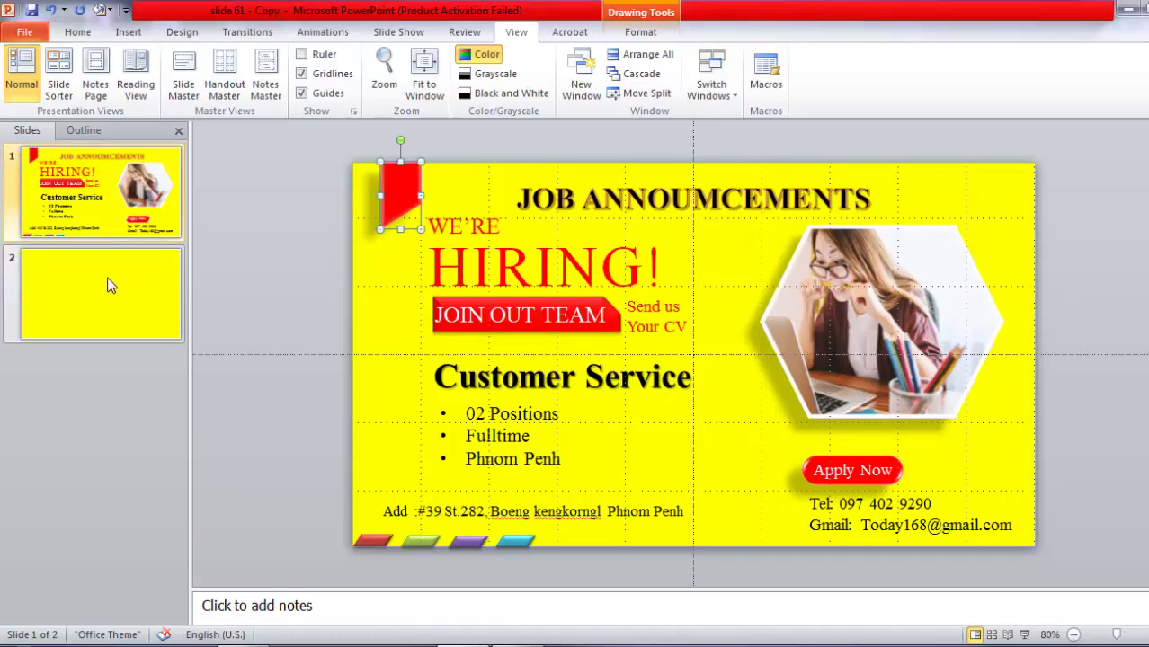
{"action": "left_click", "coordinate": [153, 274]}
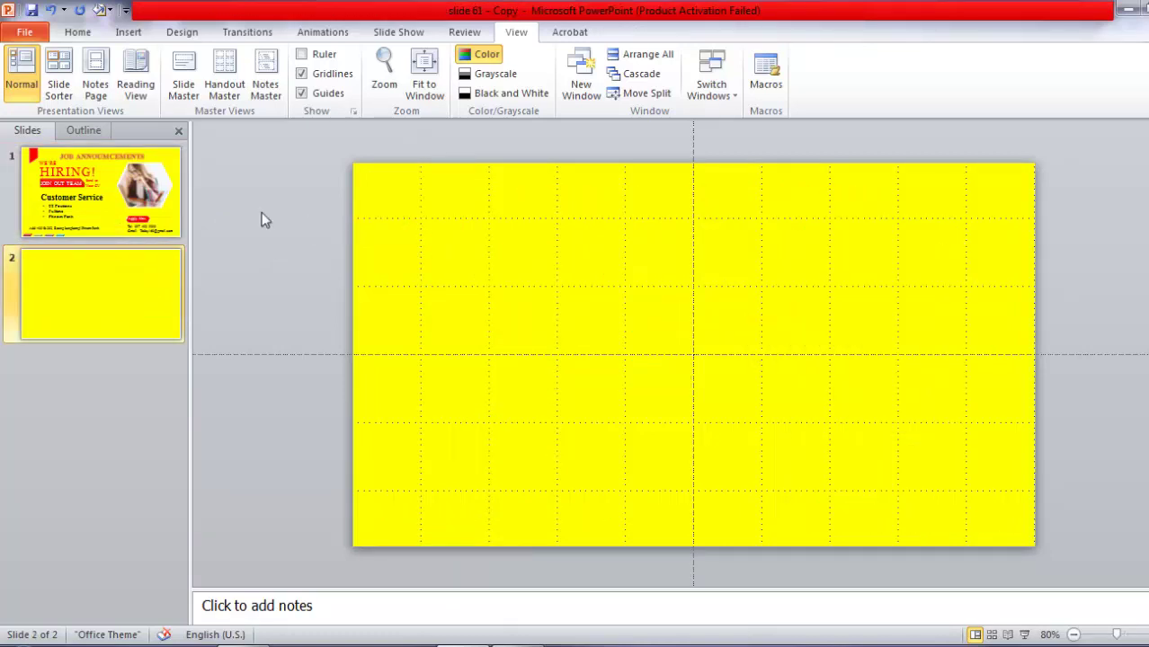
{"action": "left_click", "coordinate": [131, 33]}
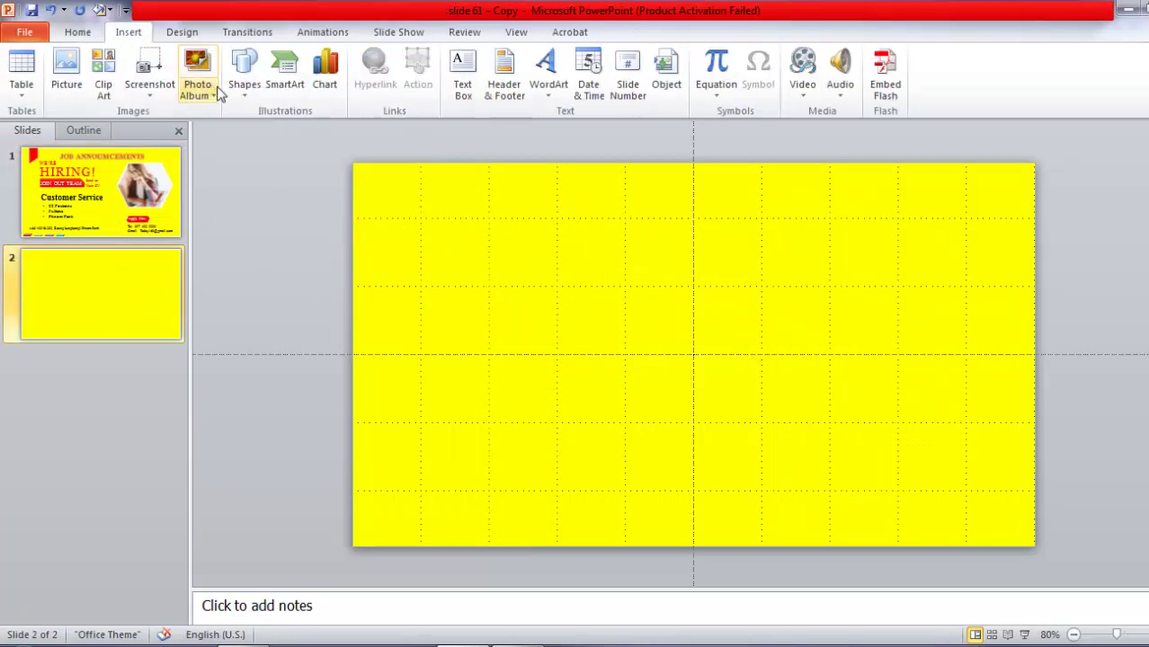
{"action": "left_click", "coordinate": [244, 94]}
{"action": "left_click", "coordinate": [243, 95]}
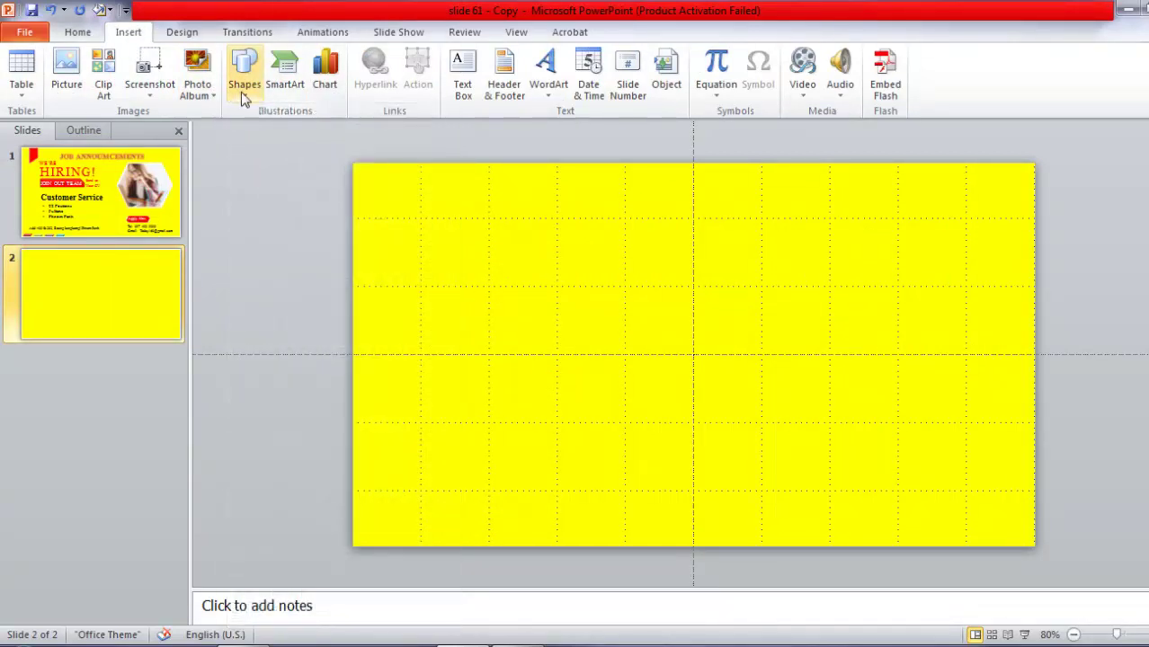
{"action": "left_click", "coordinate": [243, 97]}
{"action": "left_click", "coordinate": [244, 97]}
{"action": "left_click", "coordinate": [246, 96]}
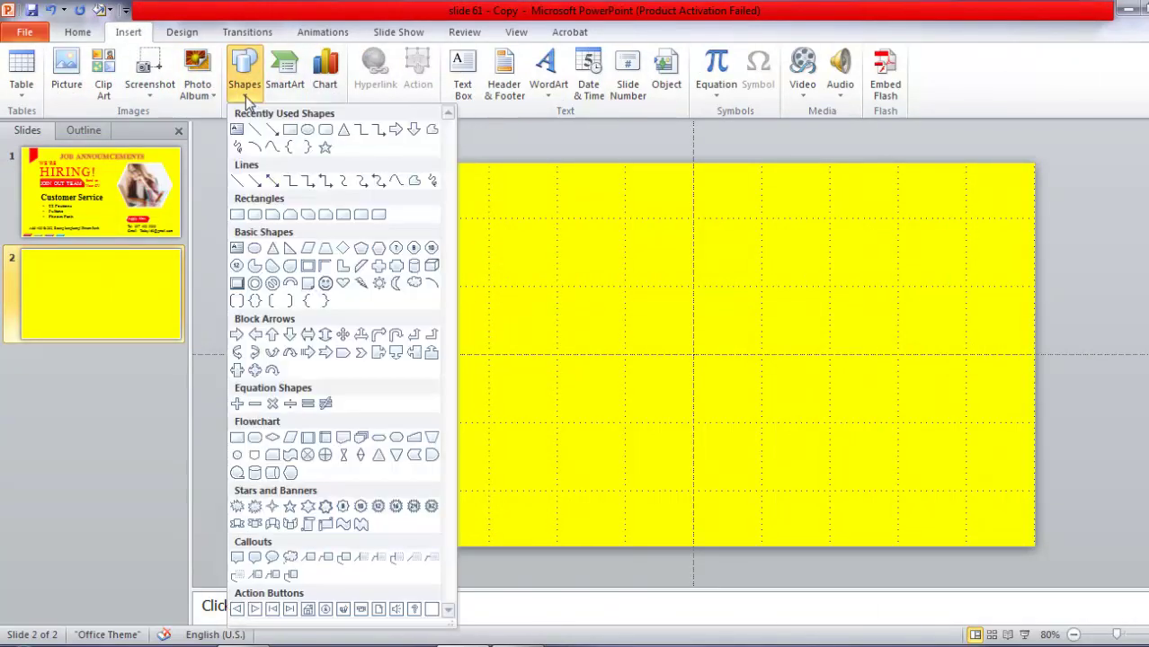
{"action": "left_click", "coordinate": [289, 132]}
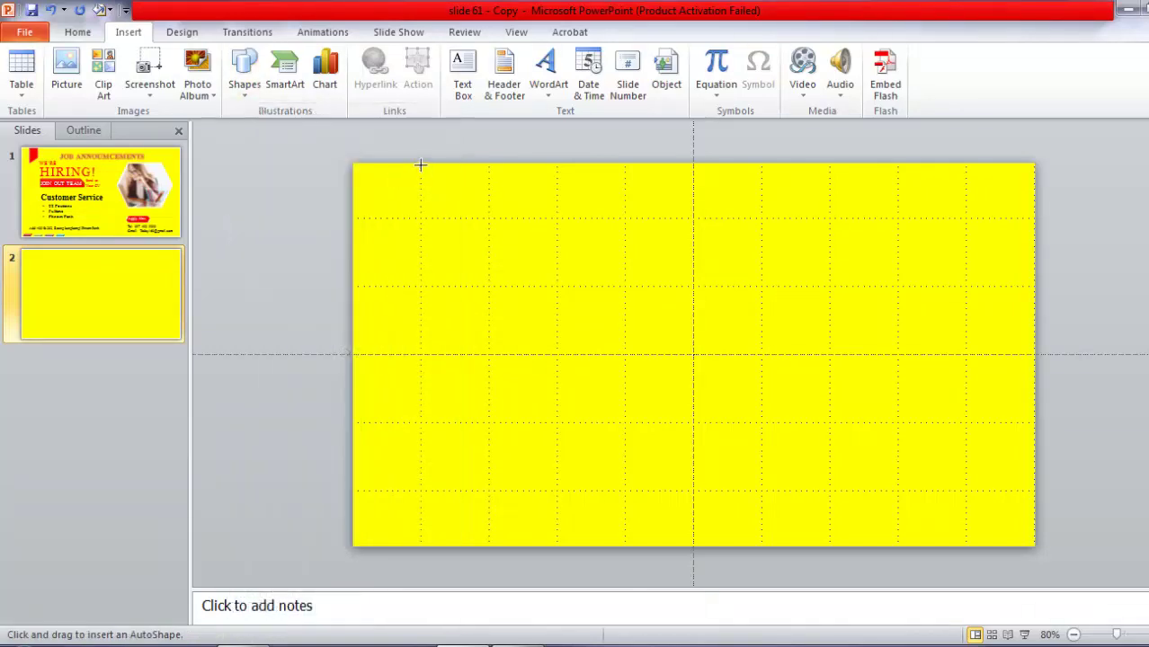
{"action": "mouse_move", "coordinate": [424, 183]}
{"action": "left_mouse_down"}
{"action": "mouse_move", "coordinate": [451, 247]}
{"action": "mouse_move", "coordinate": [526, 354]}
{"action": "mouse_move", "coordinate": [514, 349]}
{"action": "left_mouse_up"}
{"action": "left_click", "coordinate": [441, 266]}
{"action": "left_click", "coordinate": [440, 244]}
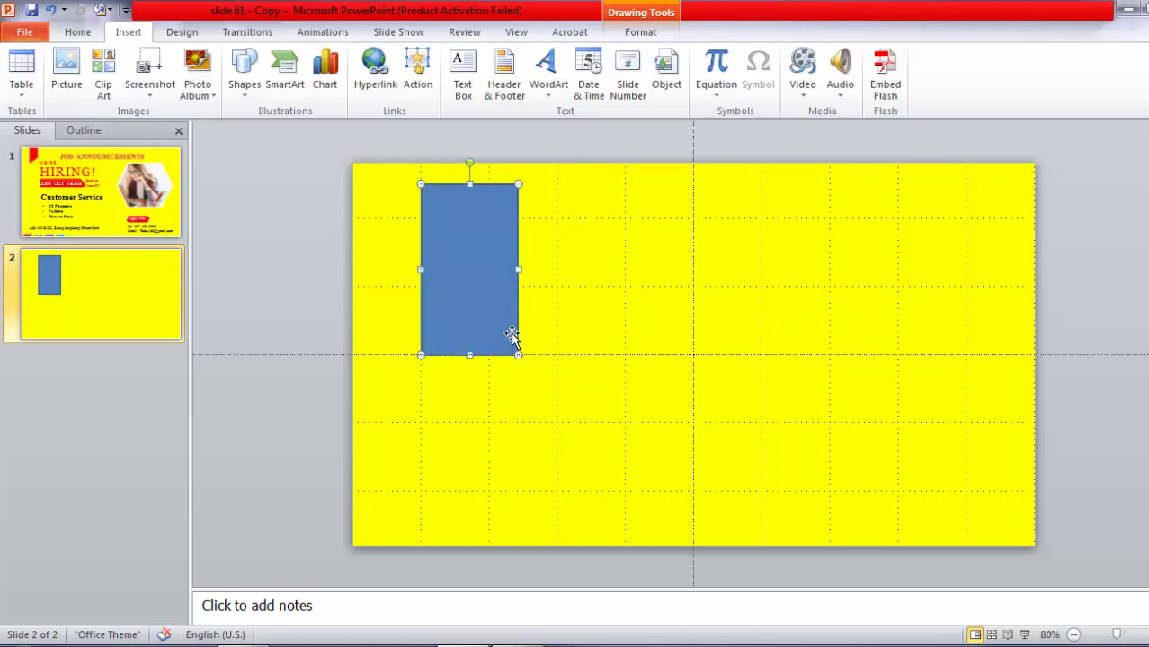
Use Edit Points to raise the rectangle's bottom-right corner into a slanted edge
{"action": "double_click", "coordinate": [512, 334]}
{"action": "right_click", "coordinate": [502, 323]}
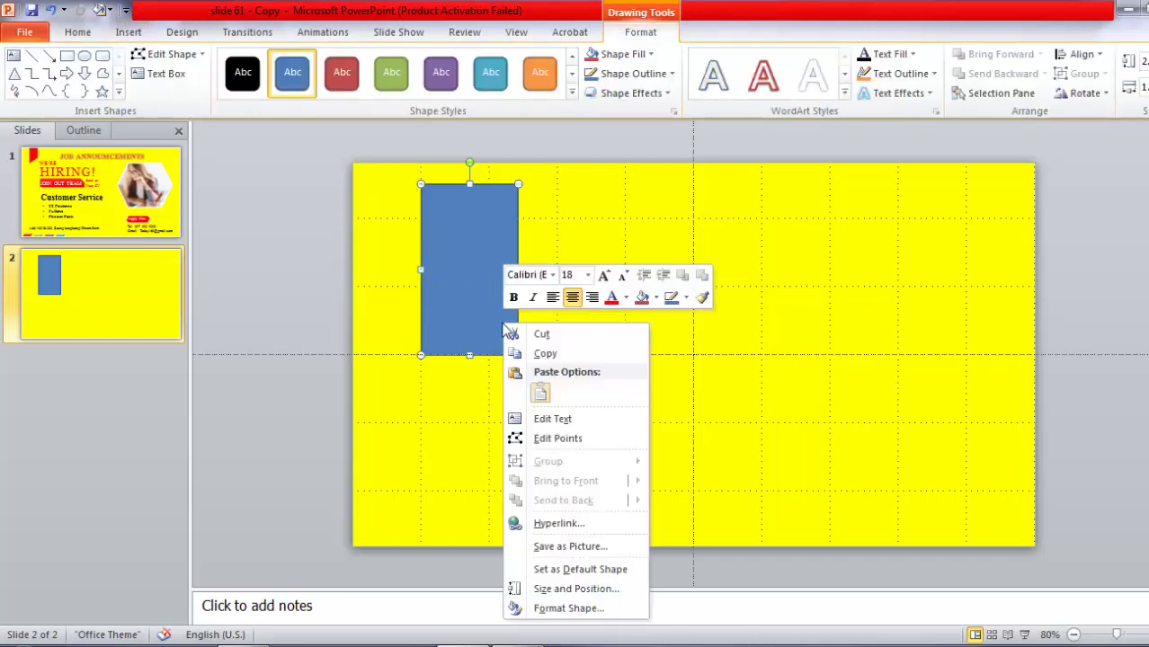
{"action": "left_click", "coordinate": [542, 442]}
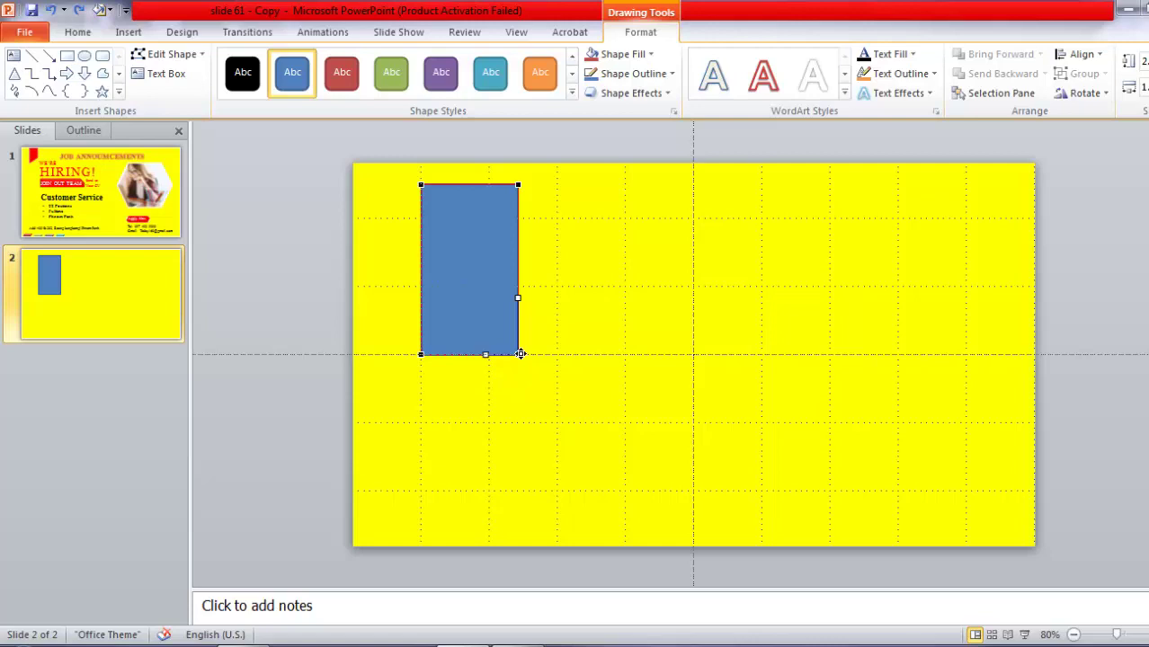
{"action": "left_click_drag", "start_coordinate": [518, 353], "coordinate": [521, 308]}
{"action": "left_click", "coordinate": [522, 307]}
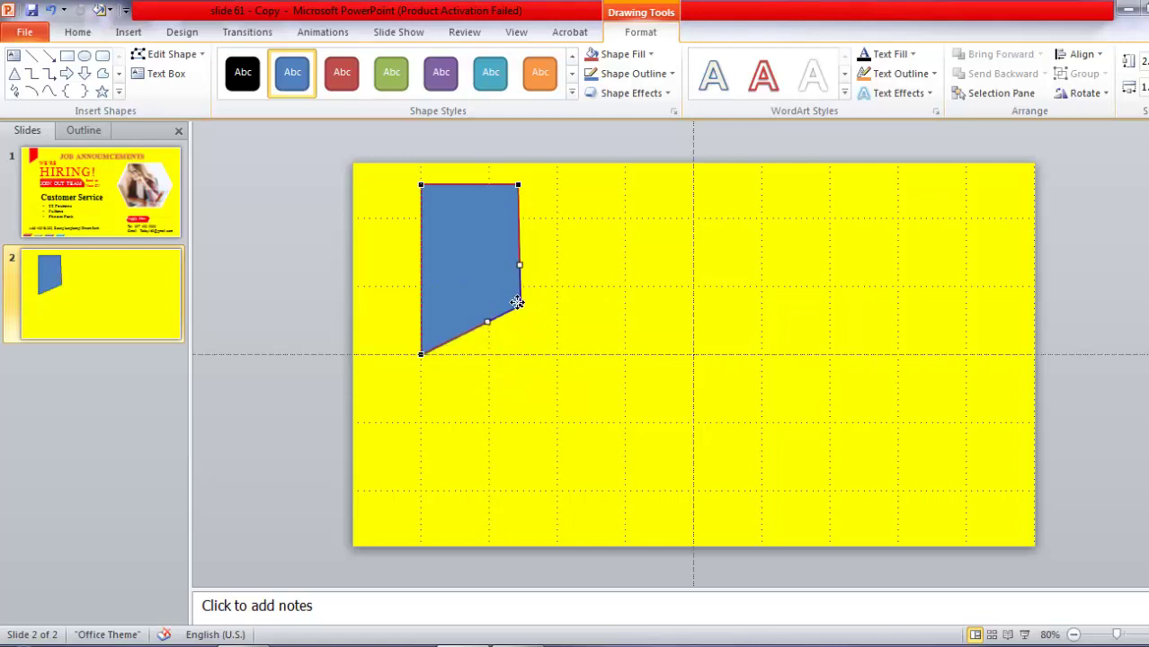
{"action": "left_click_drag", "start_coordinate": [518, 301], "coordinate": [520, 286]}
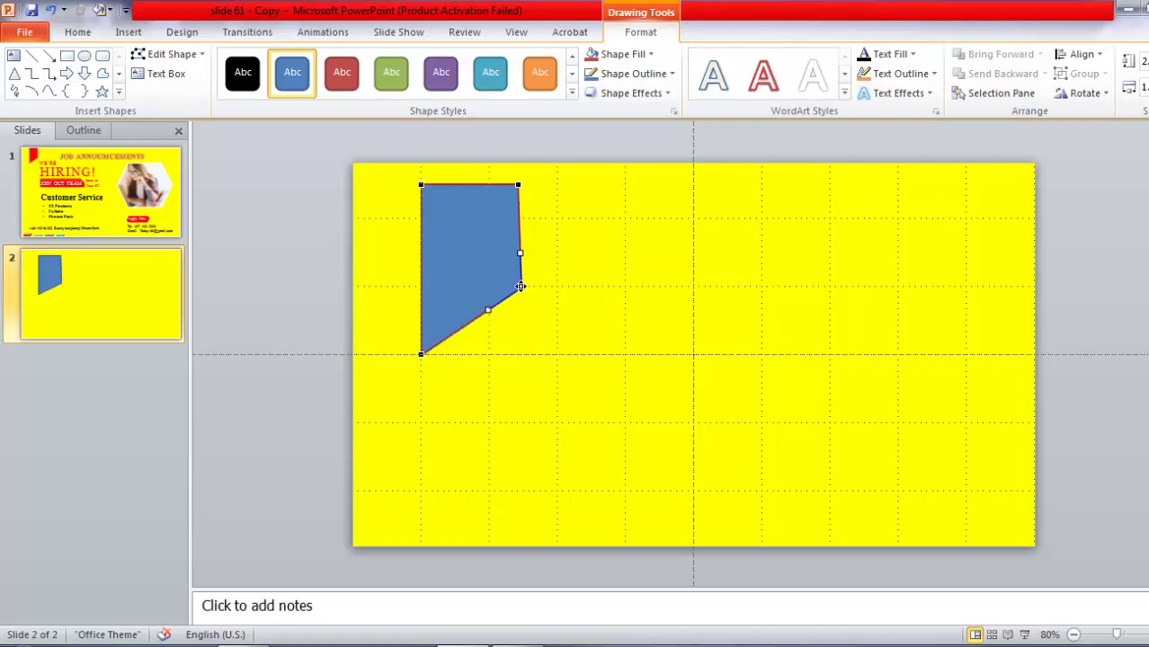
{"action": "left_click", "coordinate": [525, 321]}
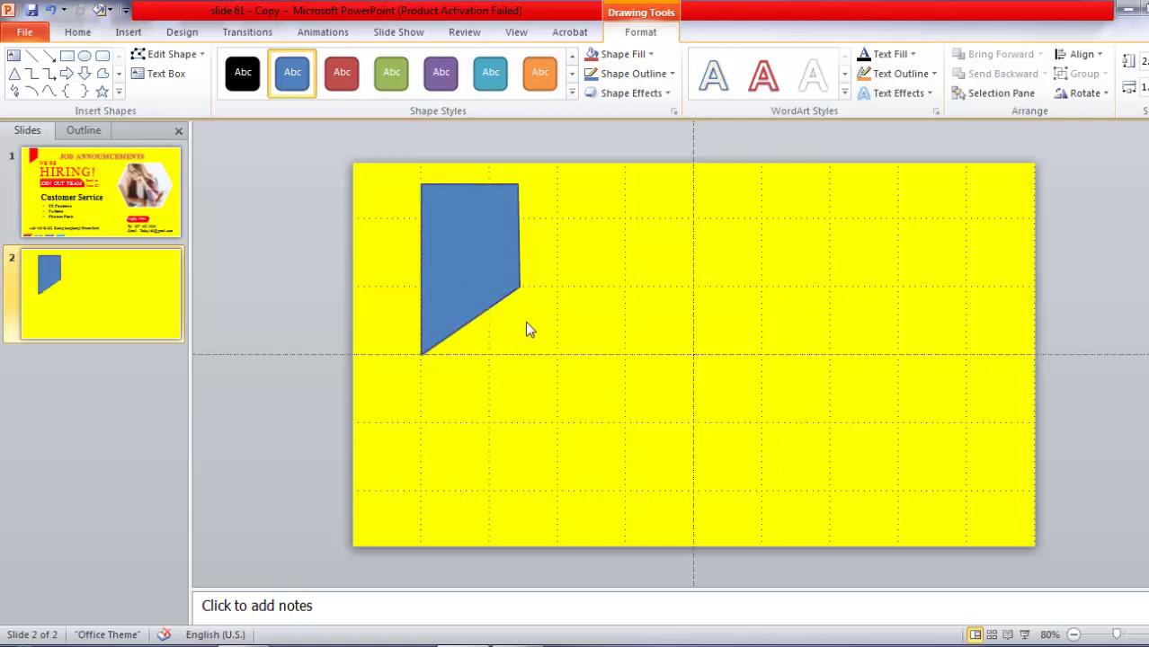
Fill the slanted shape red and set its outline to No Outline
{"action": "double_click", "coordinate": [468, 238]}
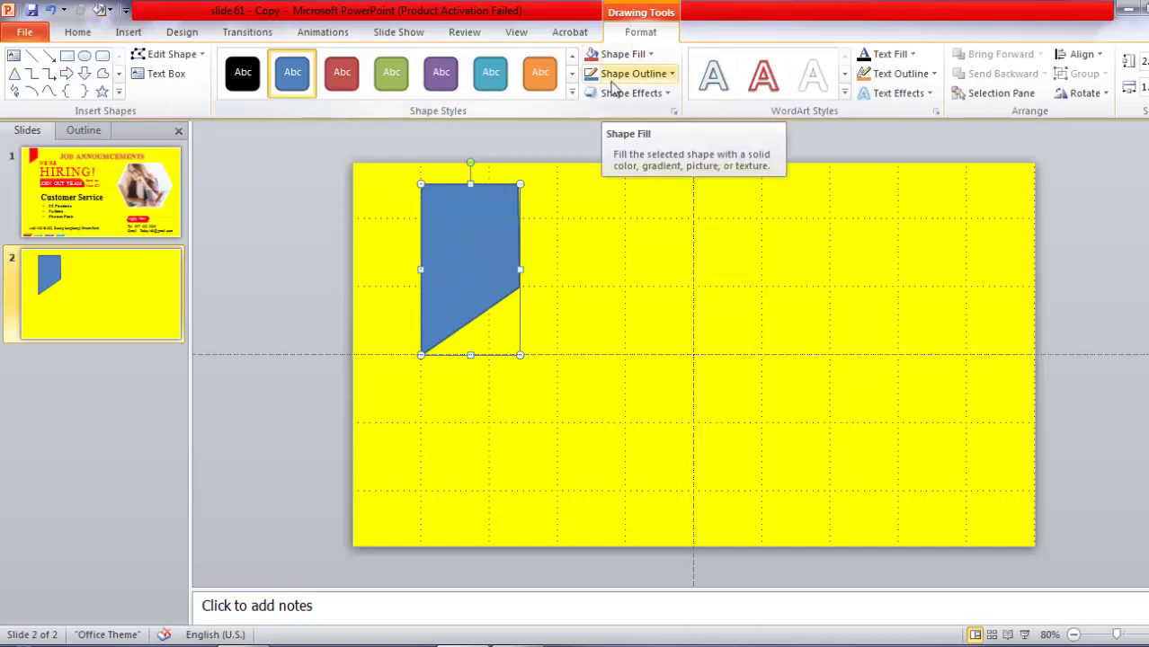
{"action": "left_click", "coordinate": [571, 92]}
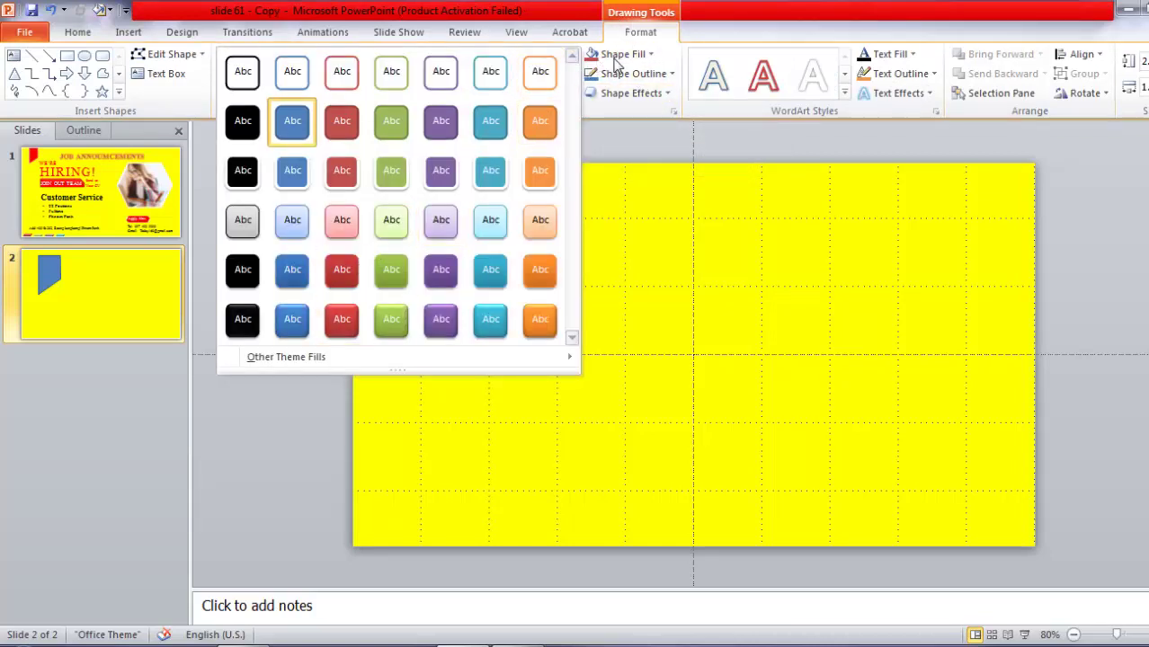
{"action": "left_click", "coordinate": [617, 97]}
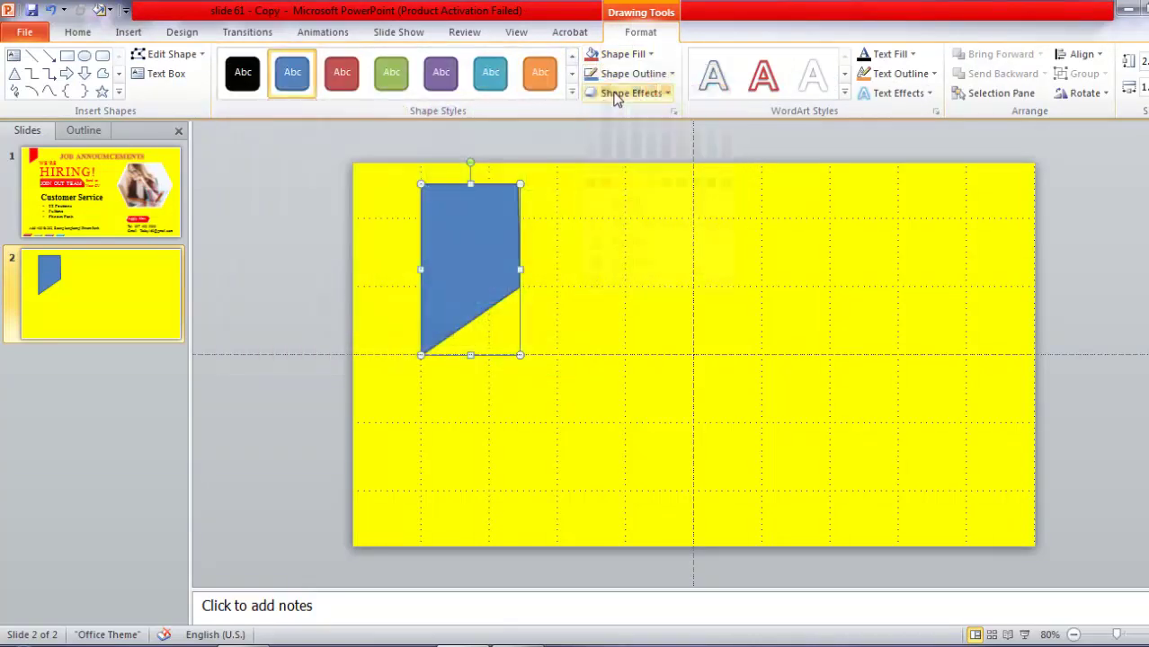
{"action": "left_click", "coordinate": [651, 54]}
{"action": "left_click", "coordinate": [606, 184]}
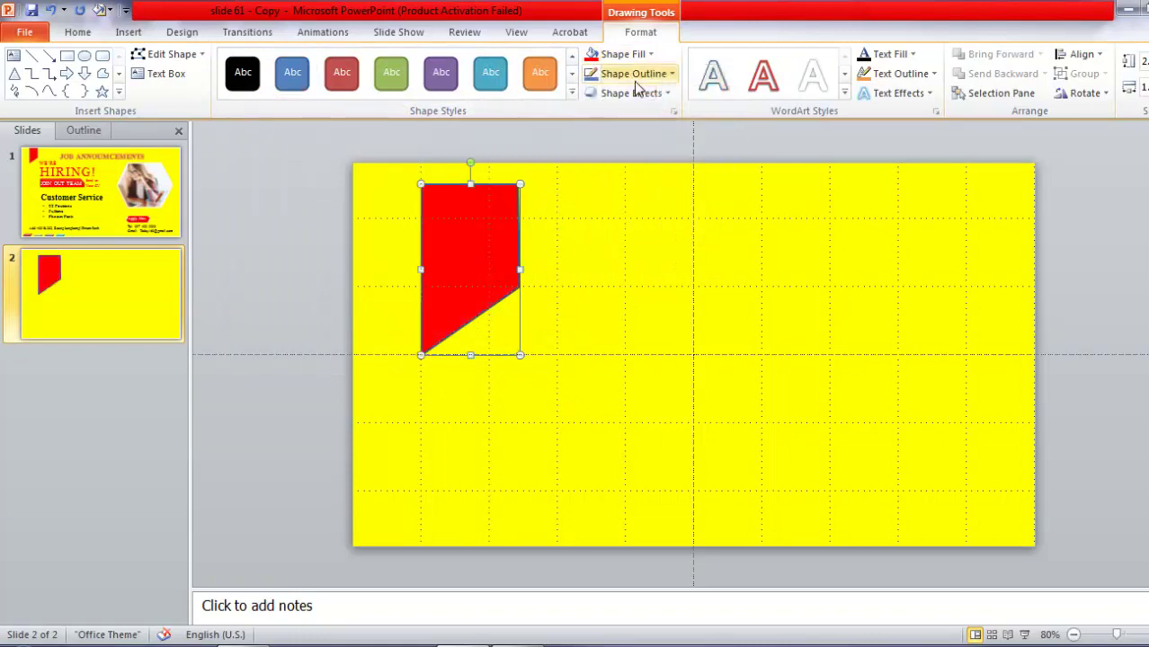
{"action": "left_click", "coordinate": [671, 76]}
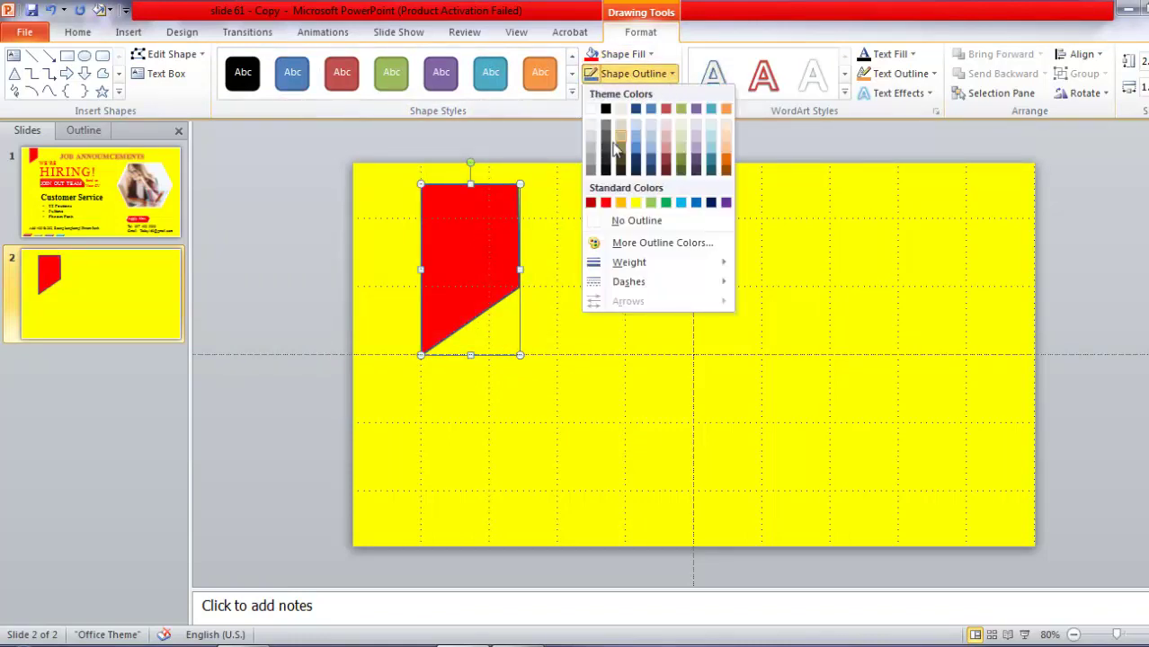
{"action": "left_click", "coordinate": [629, 221]}
Move the shape to the top edge, shrink it to a narrow ribbon, and apply a preset shadow effect
{"action": "left_click_drag", "start_coordinate": [517, 355], "coordinate": [497, 336]}
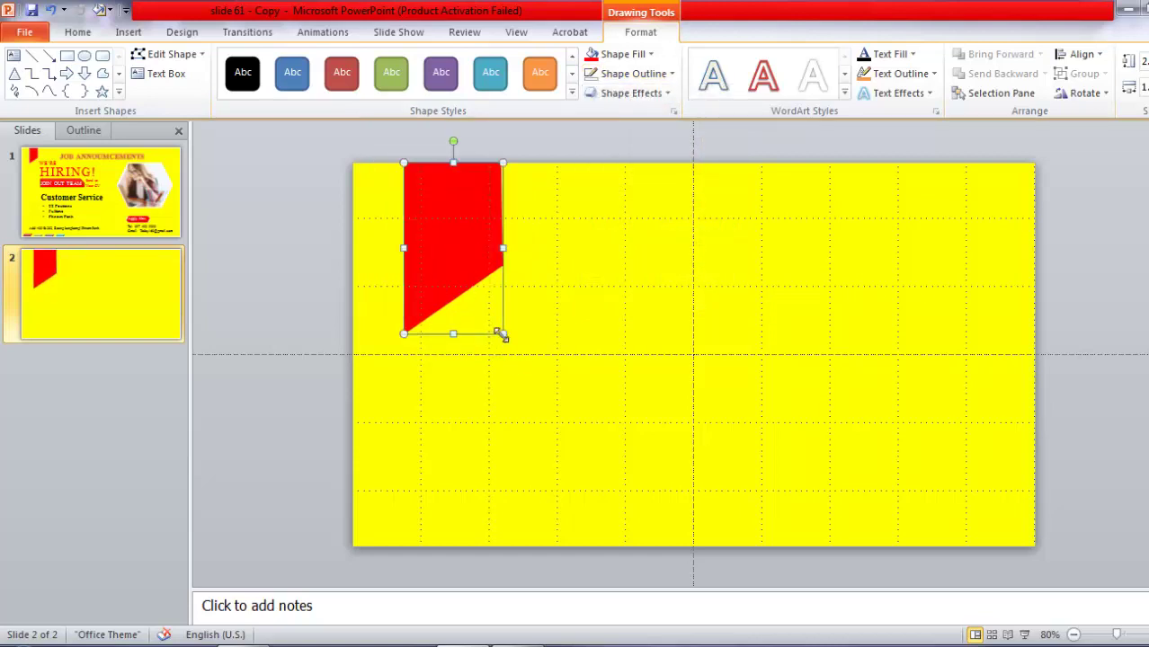
{"action": "mouse_move", "coordinate": [499, 335]}
{"action": "left_mouse_down"}
{"action": "mouse_move", "coordinate": [439, 247]}
{"action": "mouse_move", "coordinate": [440, 202]}
{"action": "left_mouse_up"}
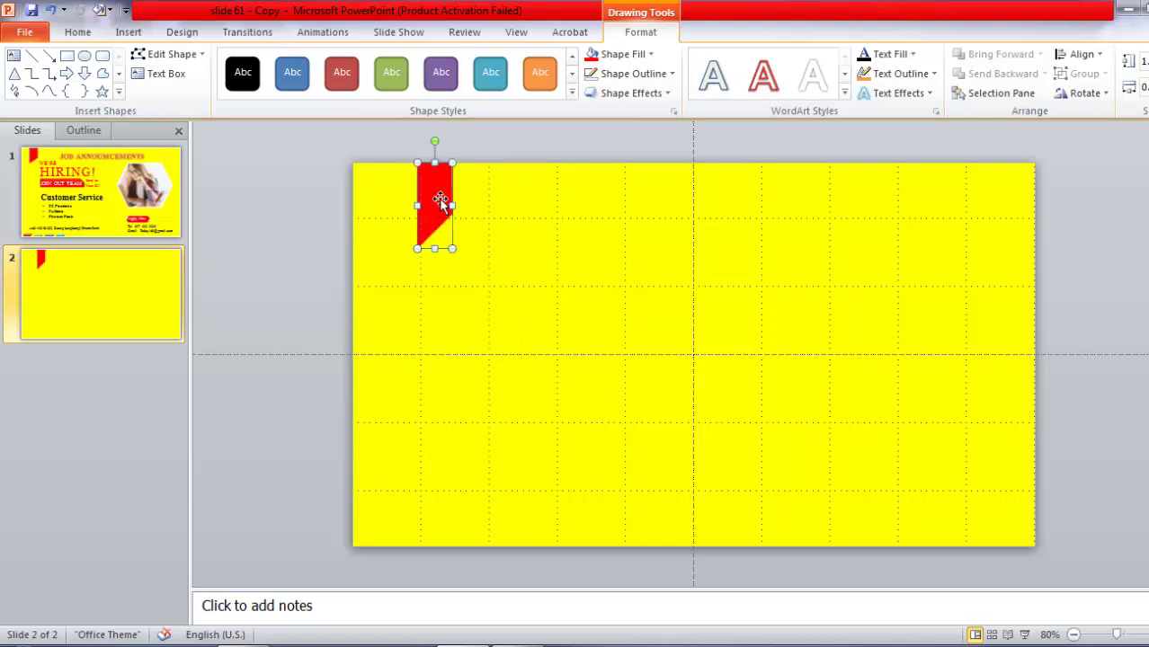
{"action": "key", "text": "ctrl+z"}
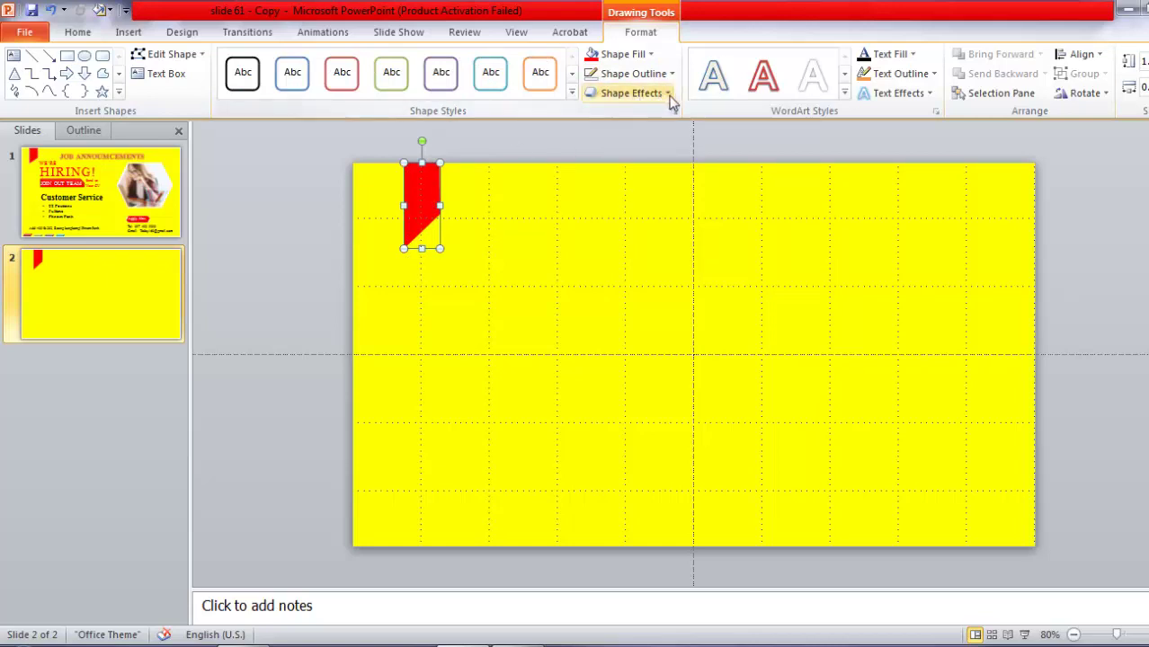
{"action": "left_click", "coordinate": [670, 95]}
{"action": "mouse_move", "coordinate": [640, 125]}
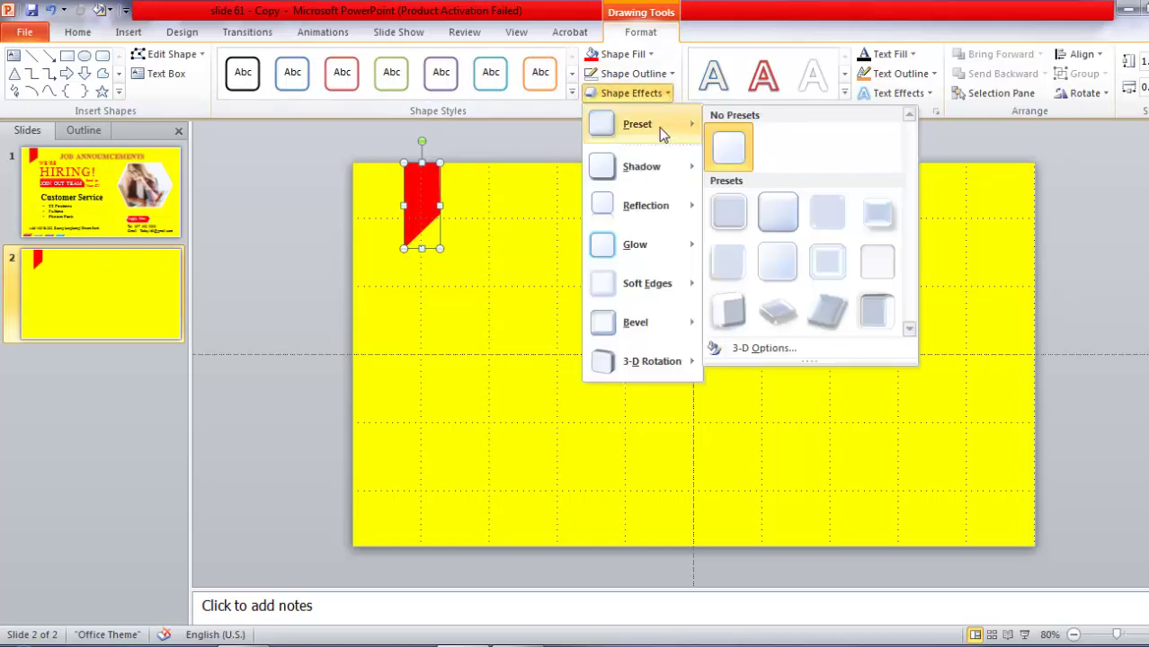
{"action": "left_click", "coordinate": [728, 262]}
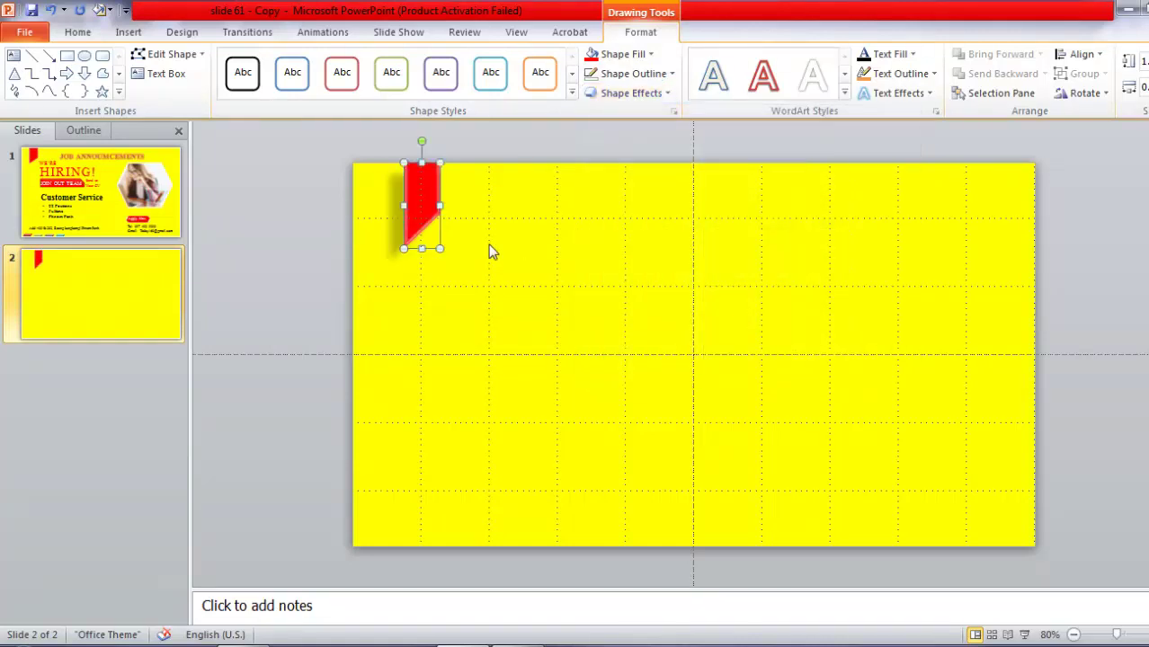
Shorten slide 2's red ribbon to match the ribbon on slide 1
{"action": "left_click", "coordinate": [456, 244]}
{"action": "left_click", "coordinate": [148, 199]}
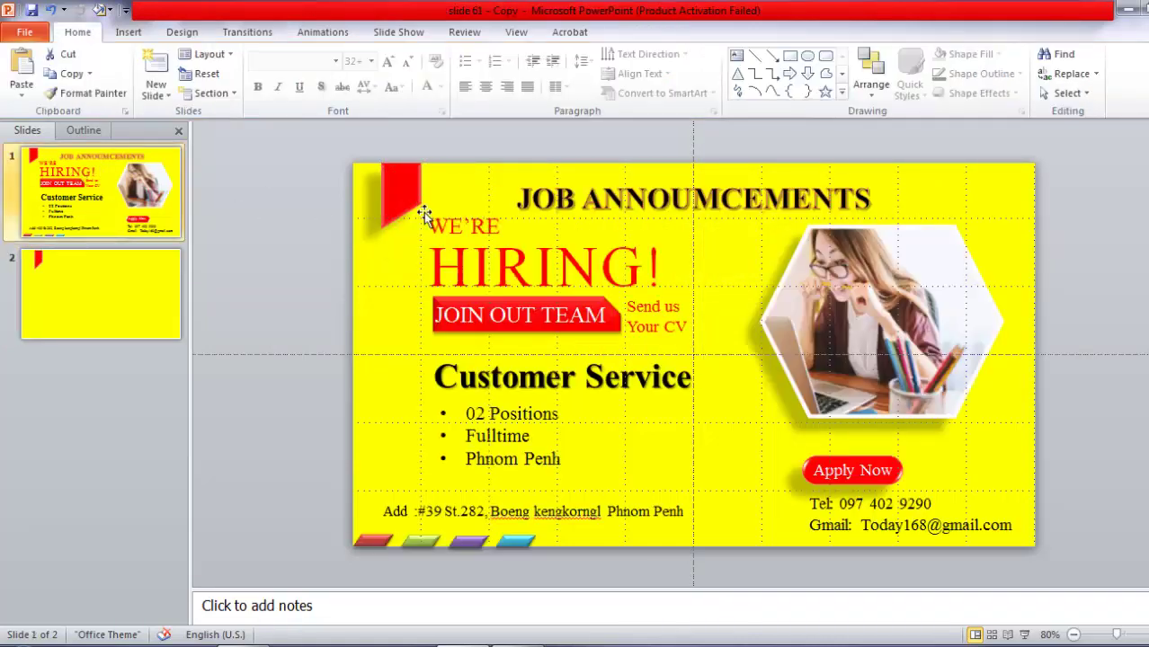
{"action": "left_click", "coordinate": [410, 195]}
{"action": "left_click", "coordinate": [92, 277]}
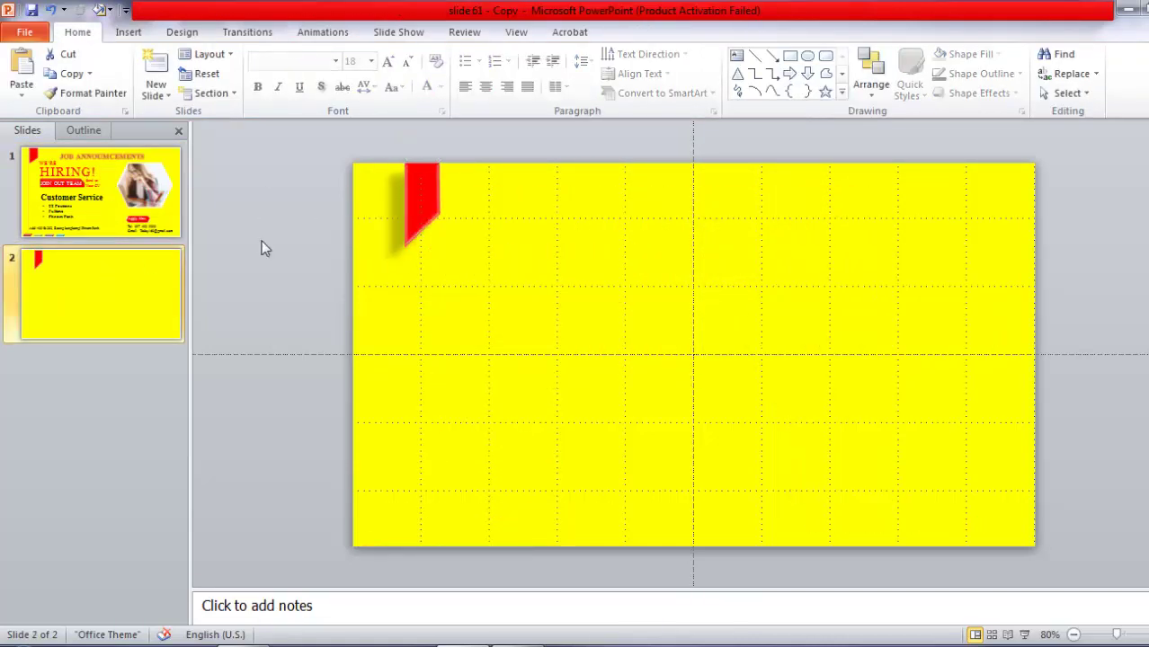
{"action": "left_click", "coordinate": [422, 208]}
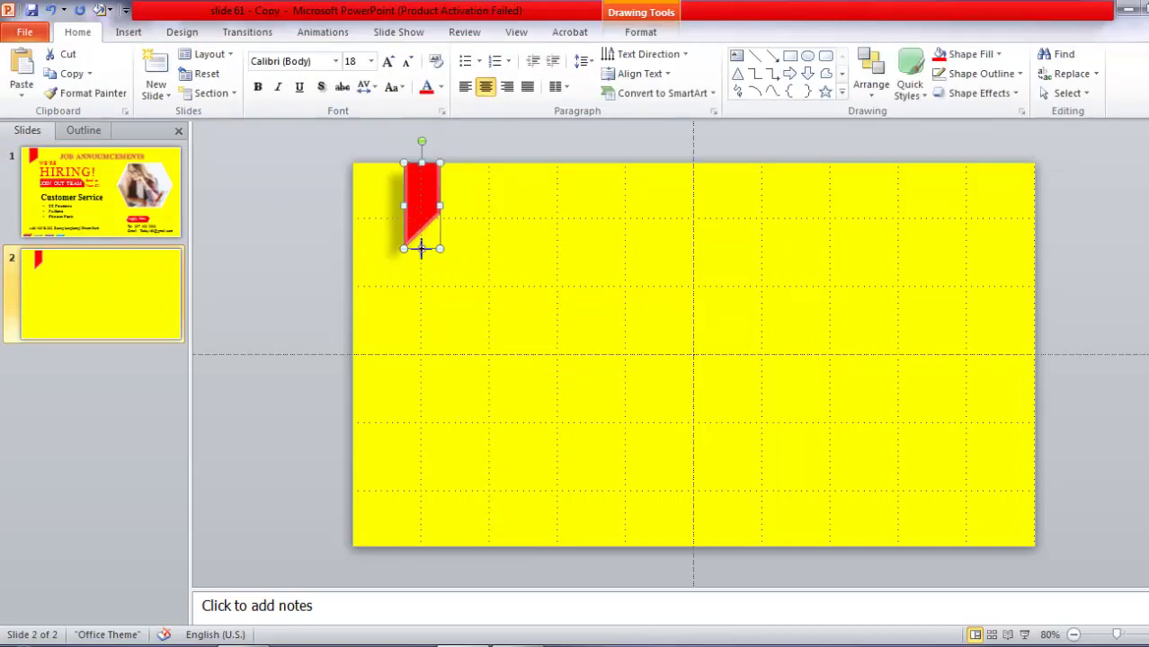
{"action": "left_click_drag", "start_coordinate": [421, 249], "coordinate": [421, 230]}
{"action": "left_click", "coordinate": [328, 202]}
{"action": "left_click", "coordinate": [429, 190]}
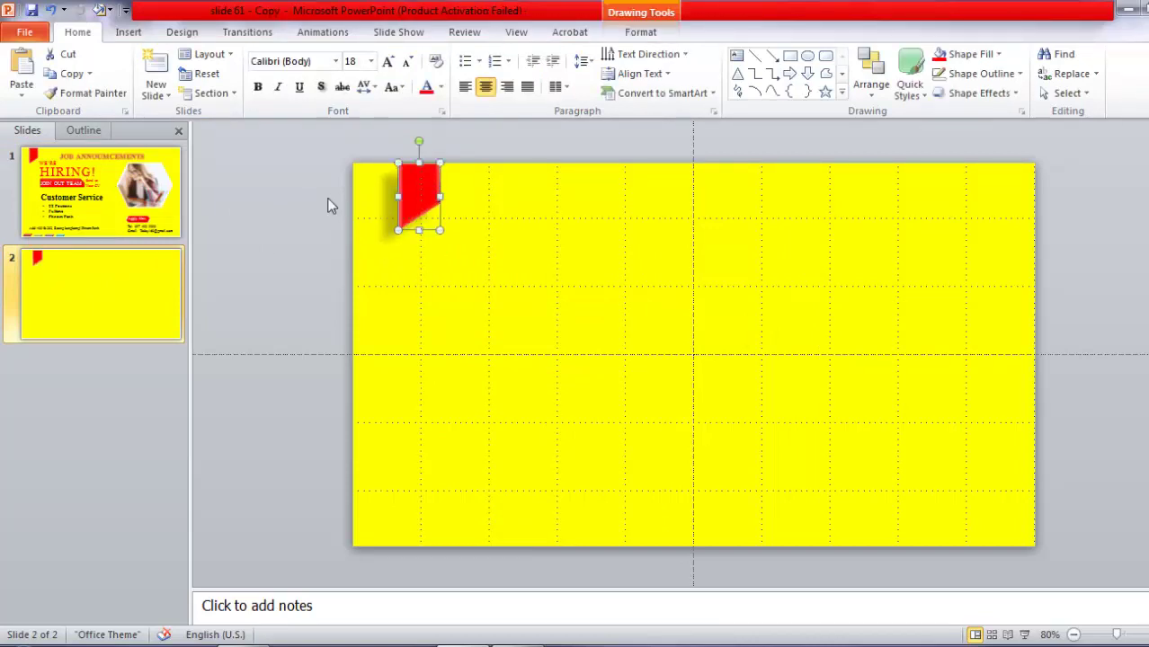
{"action": "left_click", "coordinate": [260, 200]}
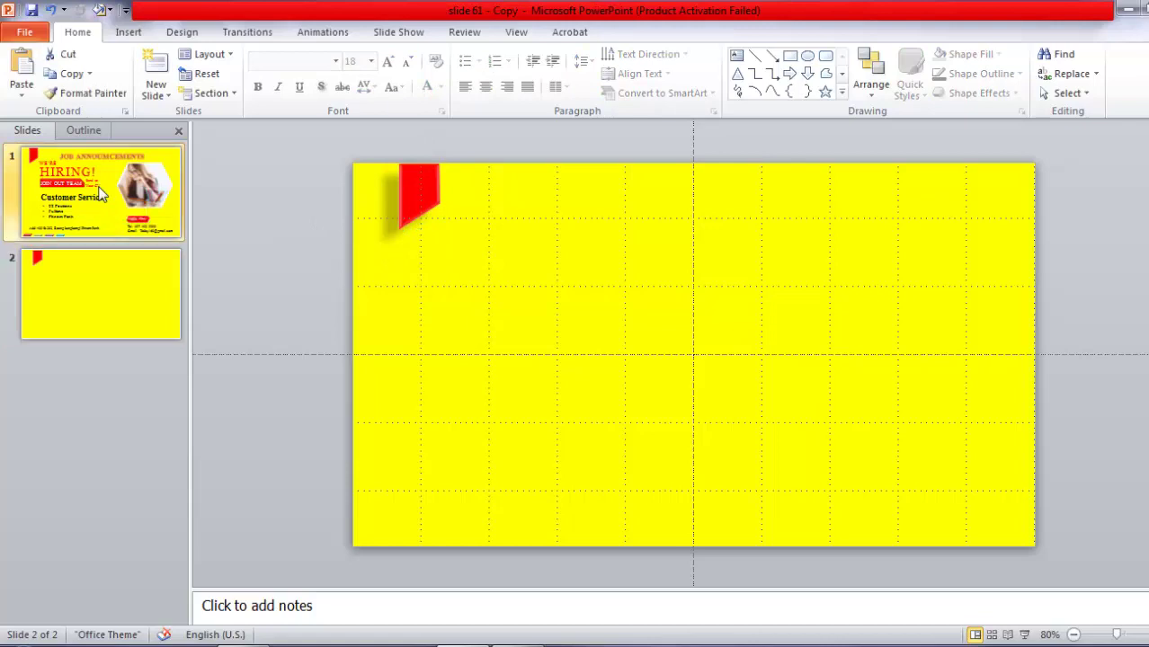
{"action": "scroll", "coordinate": [699, 256], "scroll_direction": "up", "scroll_amount": 1}
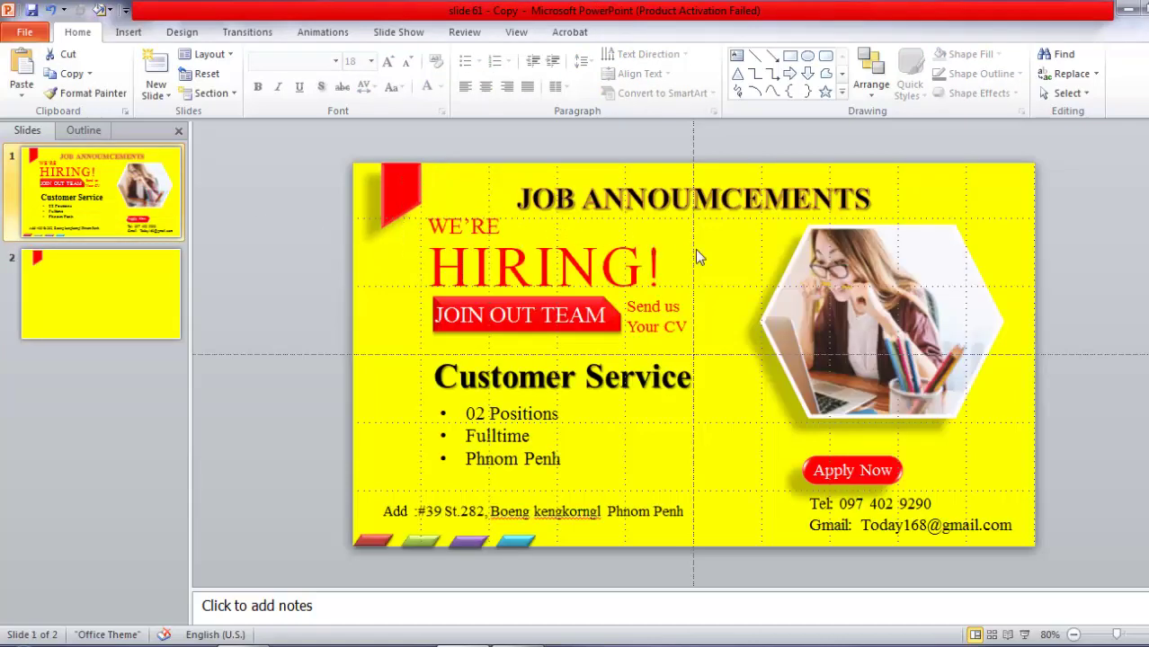
{"action": "left_click", "coordinate": [484, 227]}
Add a text box reading WE'RE on slide 2
{"action": "left_click", "coordinate": [108, 302]}
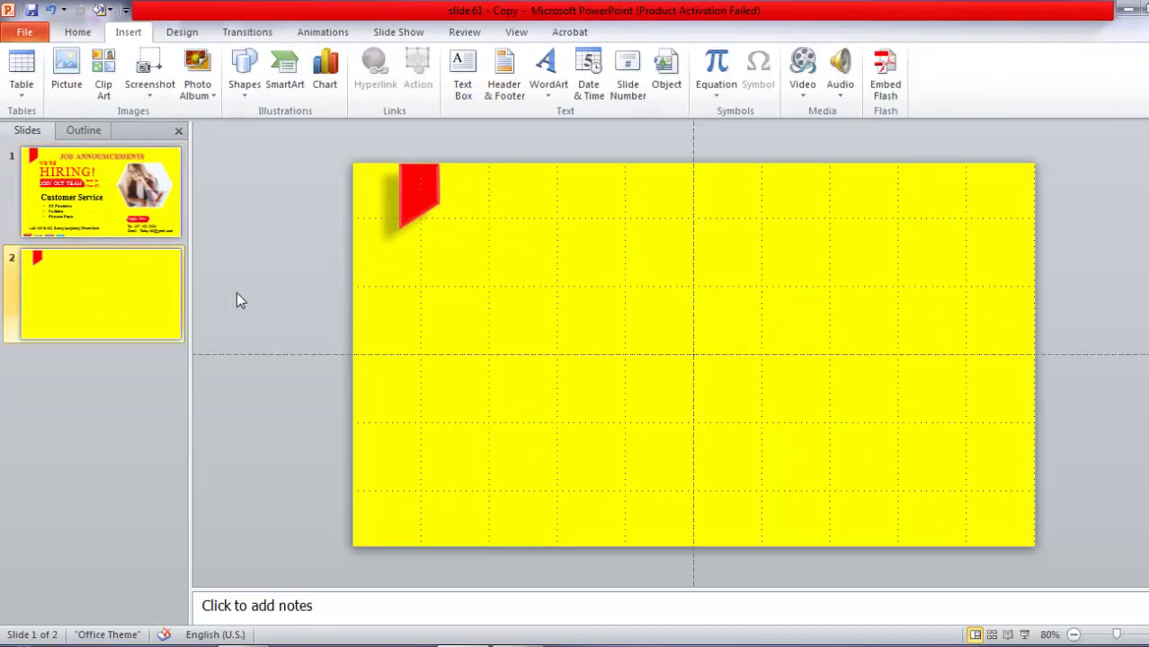
{"action": "left_click", "coordinate": [106, 212]}
{"action": "left_click", "coordinate": [108, 297]}
{"action": "left_click", "coordinate": [247, 90]}
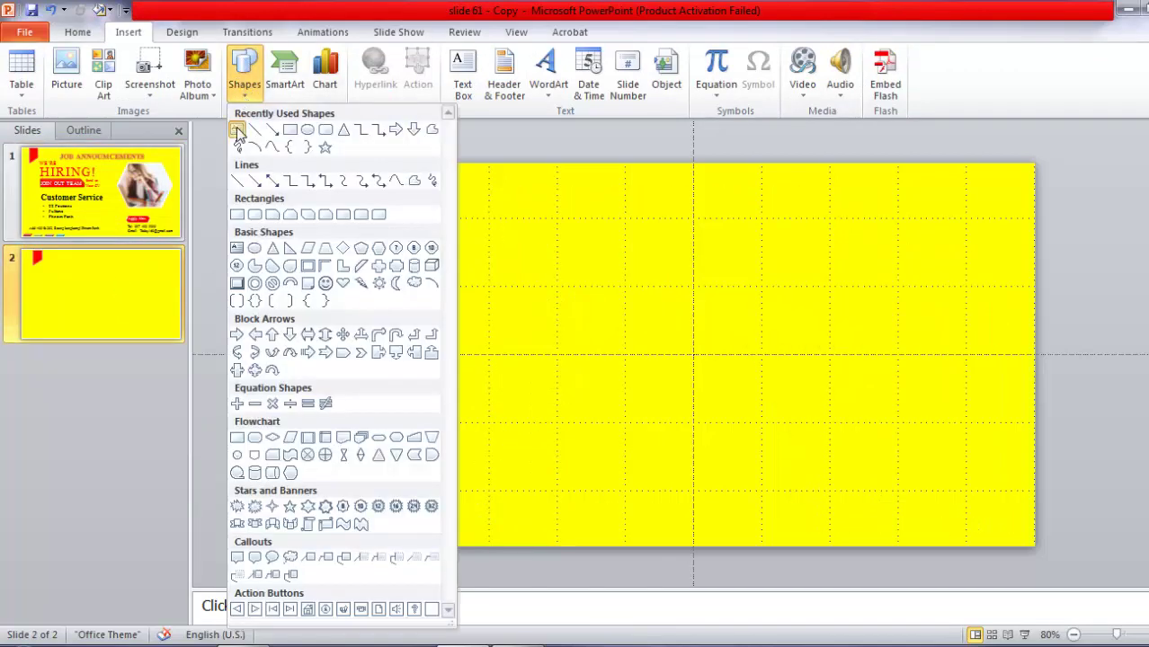
{"action": "left_click", "coordinate": [236, 131]}
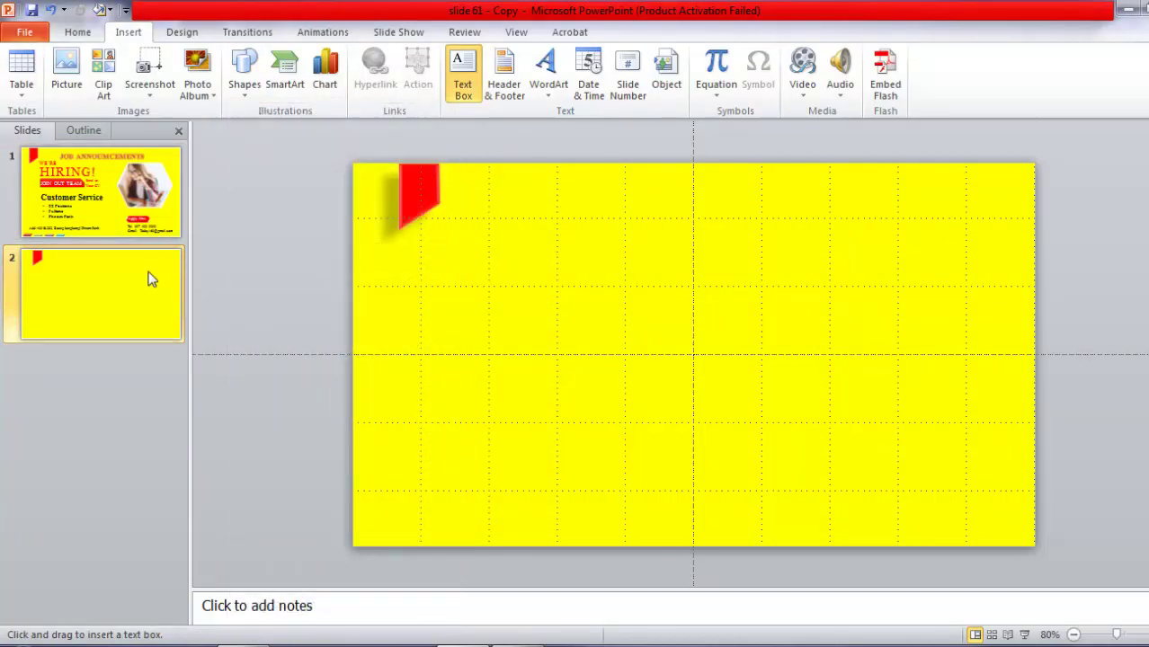
{"action": "left_click", "coordinate": [492, 247]}
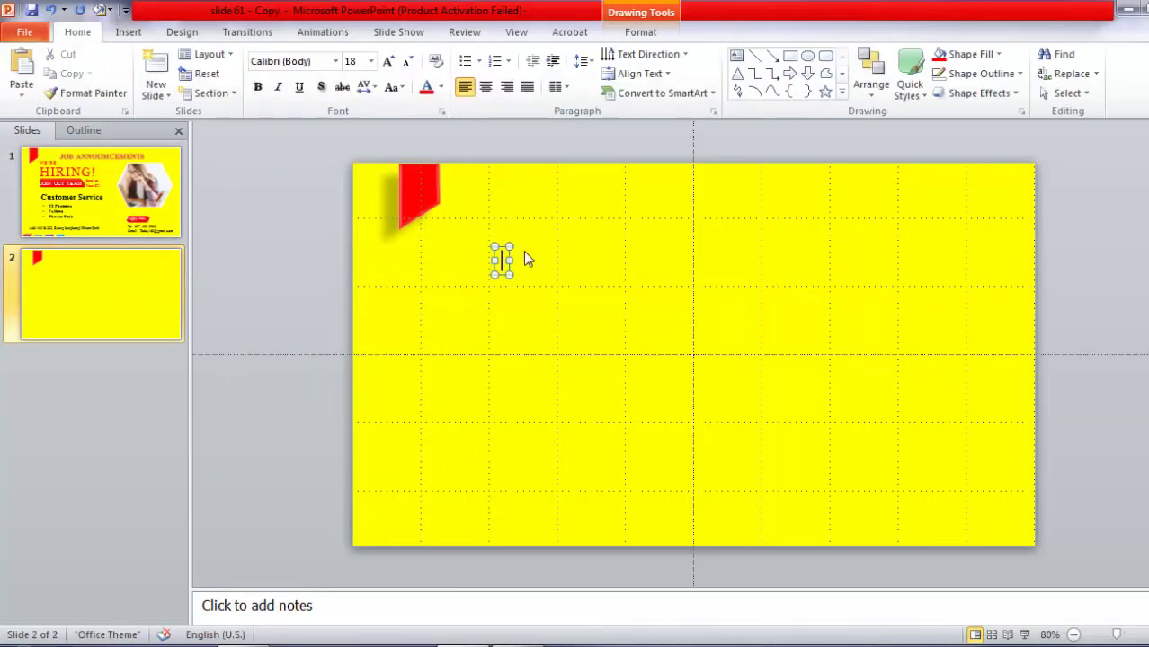
{"action": "type", "text": "Re"}
{"action": "key", "text": "BackSpace"}
{"action": "key", "text": "BackSpace"}
{"action": "type", "text": "WE"}
{"action": "type", "text": "'RE"}
{"action": "left_click", "coordinate": [136, 278]}
Set WE'RE in red Times New Roman and place it beside the red ribbon
{"action": "left_click", "coordinate": [510, 276]}
{"action": "left_click", "coordinate": [335, 61]}
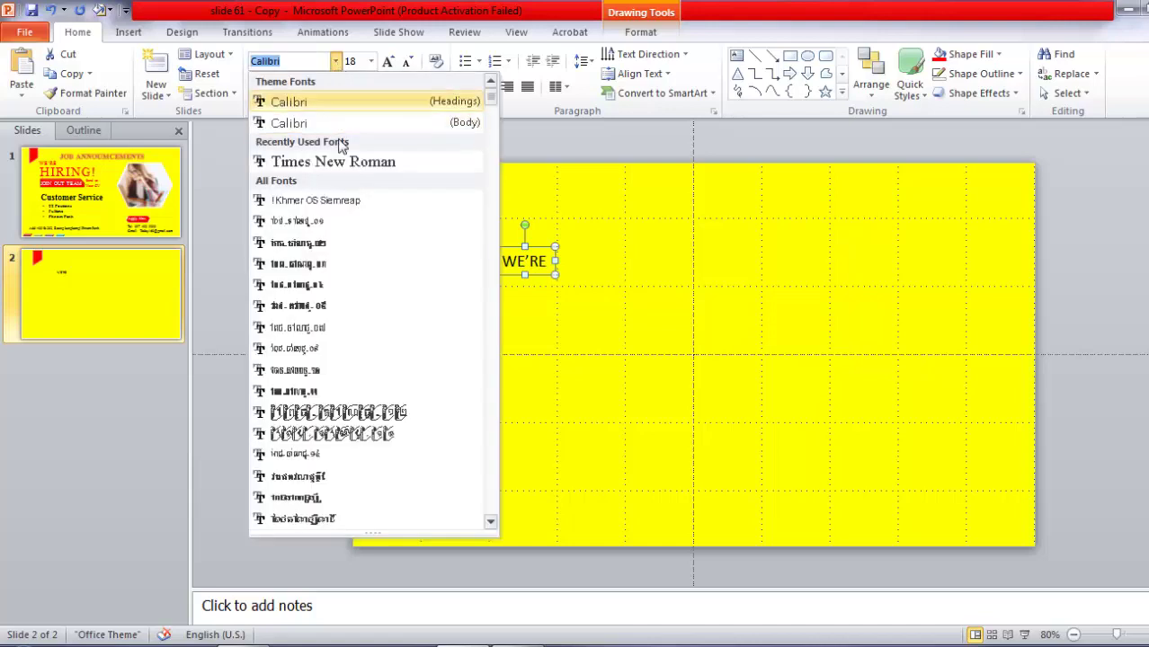
{"action": "left_click", "coordinate": [344, 167]}
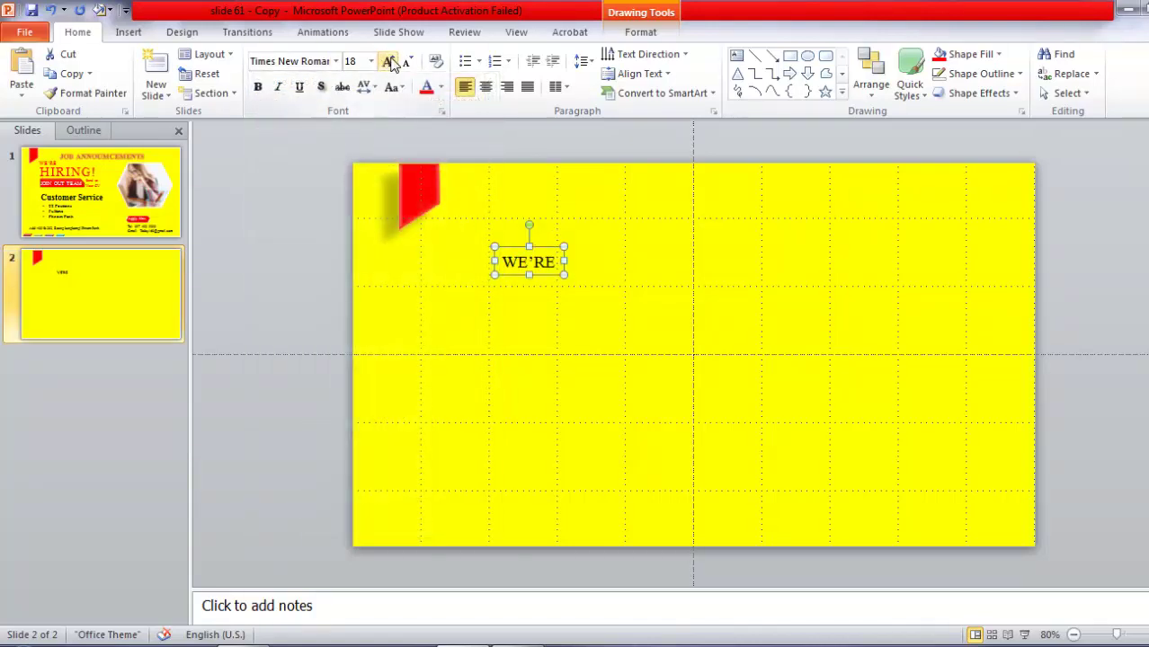
{"action": "left_click_drag", "start_coordinate": [520, 274], "coordinate": [466, 226]}
{"action": "left_click", "coordinate": [459, 246]}
{"action": "left_click", "coordinate": [503, 268]}
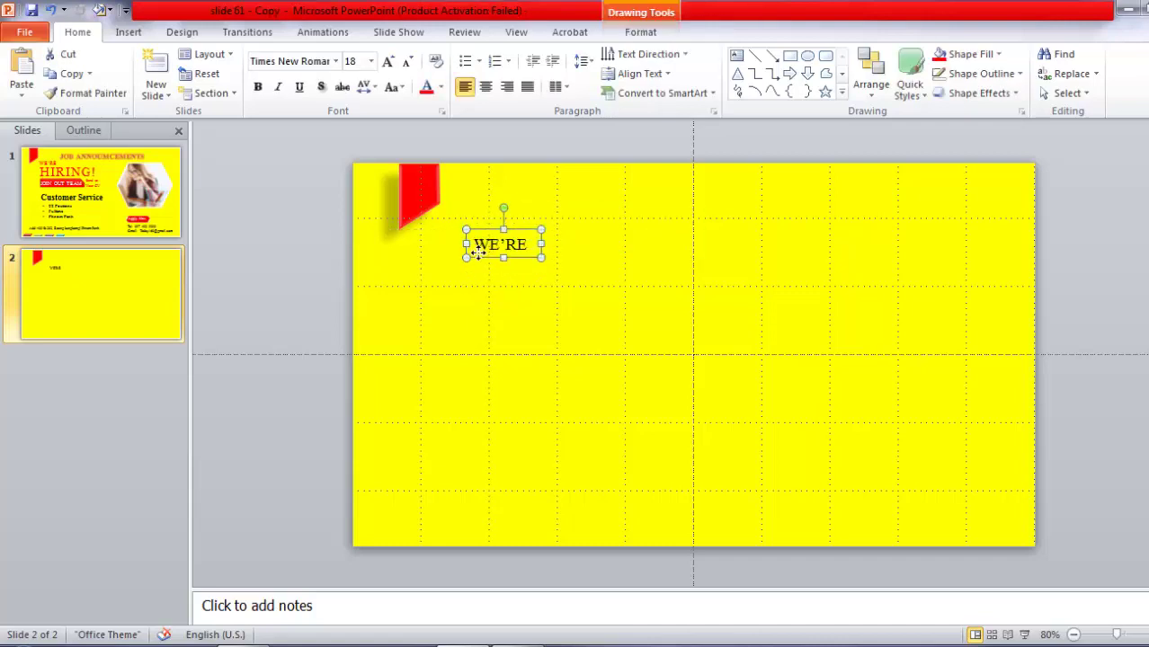
{"action": "left_click_drag", "start_coordinate": [481, 258], "coordinate": [471, 243]}
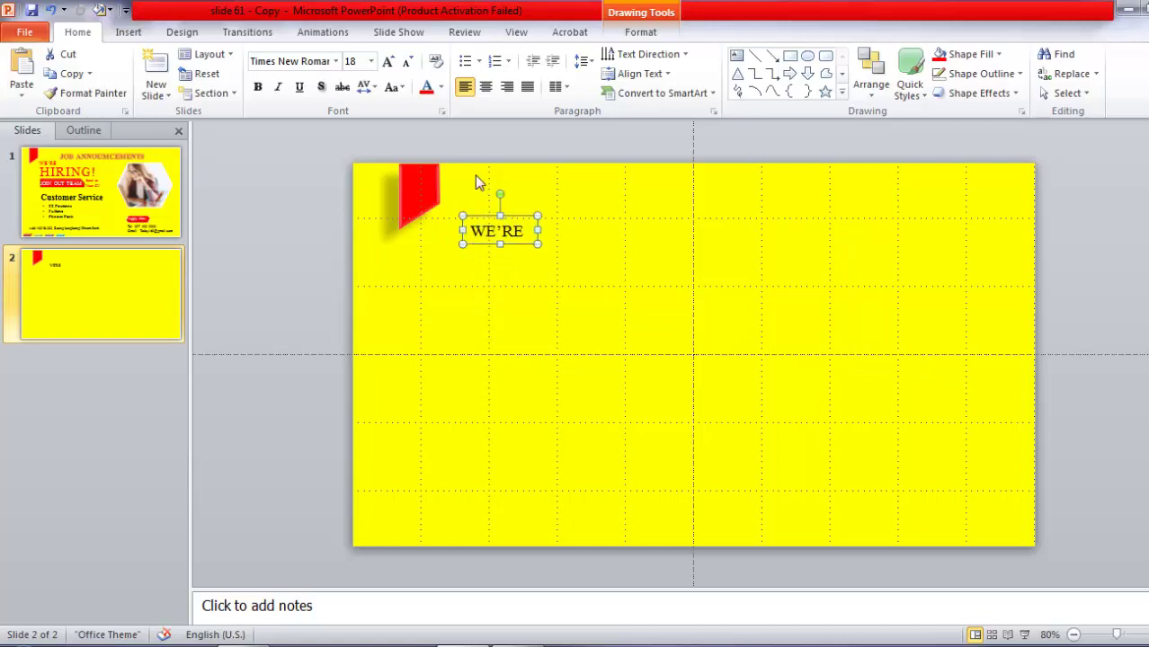
{"action": "left_click", "coordinate": [427, 88]}
{"action": "left_click", "coordinate": [505, 234]}
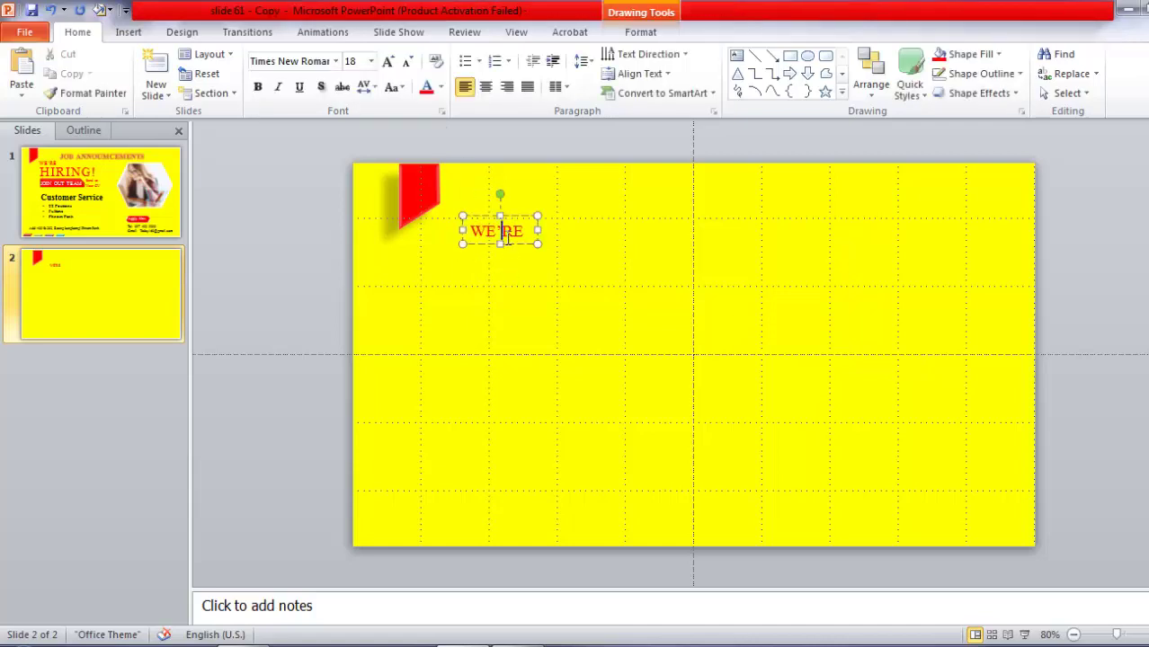
{"action": "left_click_drag", "start_coordinate": [506, 247], "coordinate": [500, 246]}
Nudge WE'RE left and up, then copy it just below the original
{"action": "left_click", "coordinate": [504, 262]}
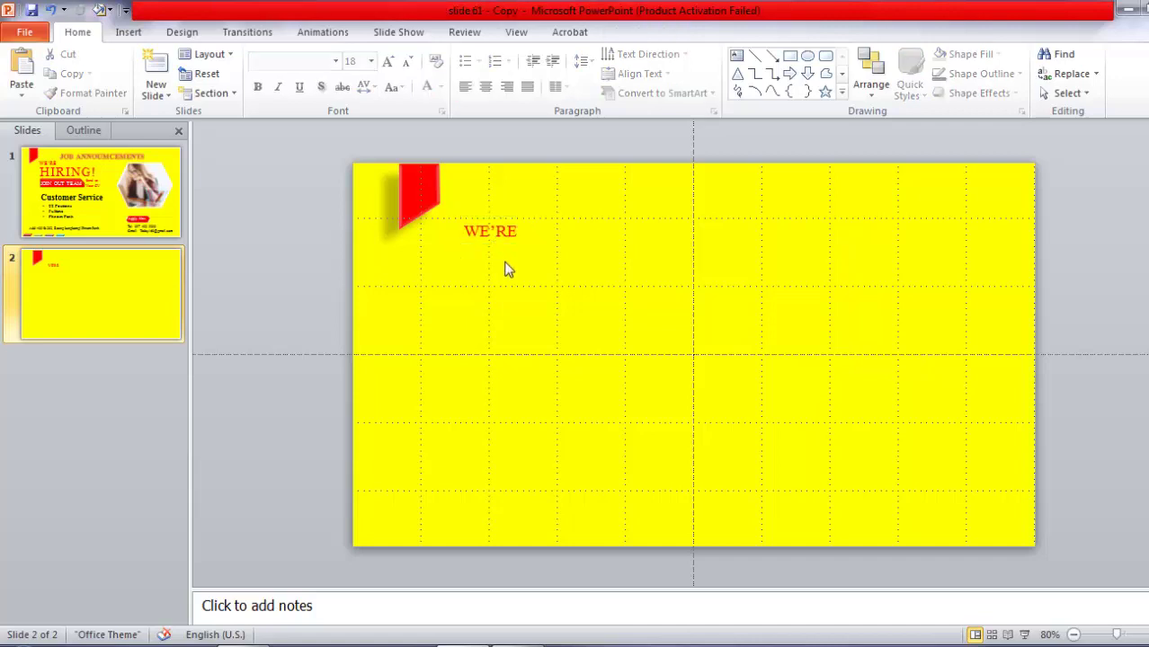
{"action": "left_click", "coordinate": [483, 238]}
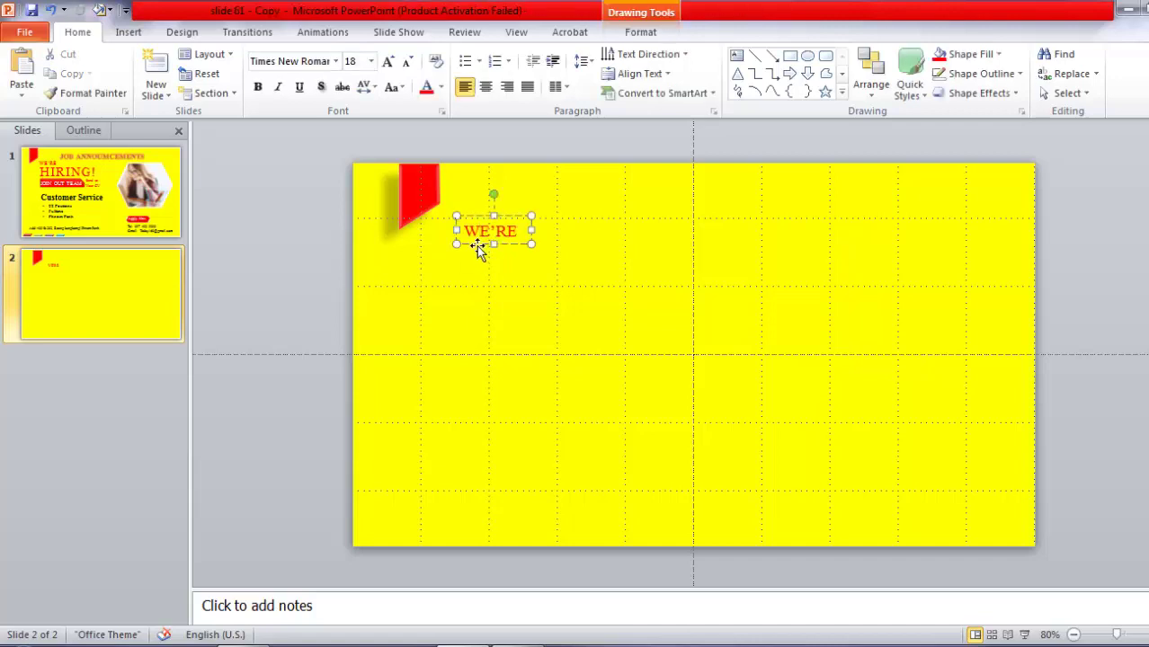
{"action": "key", "text": "Left"}
{"action": "key", "text": "Left"}
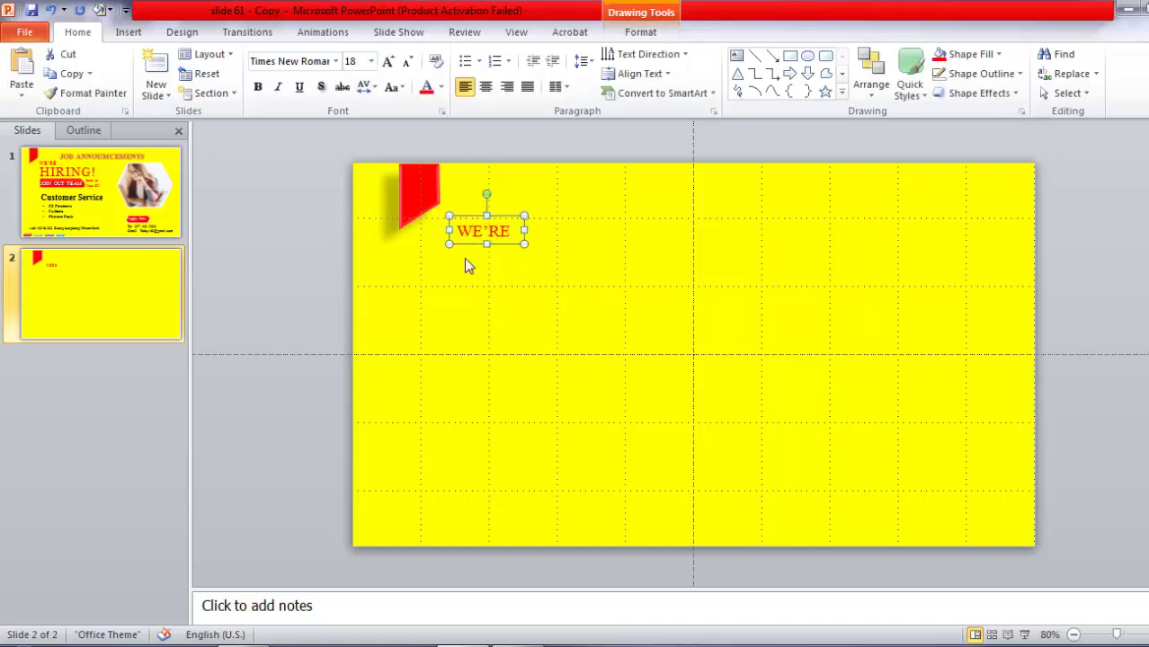
{"action": "key", "text": "Up"}
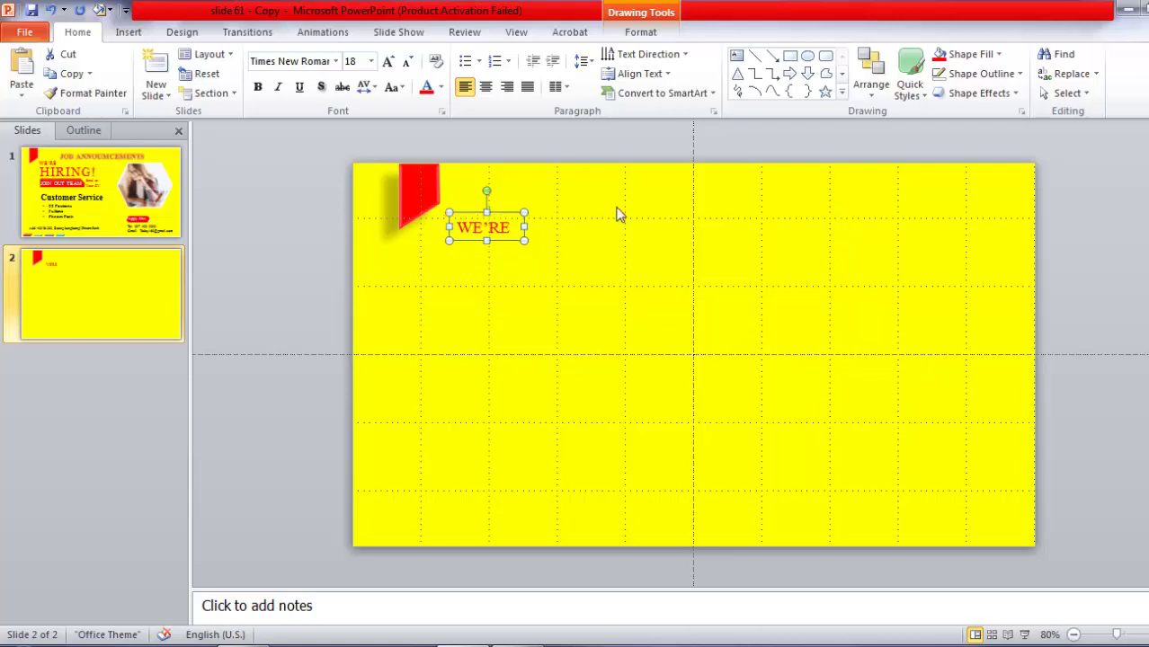
{"action": "mouse_move", "coordinate": [499, 248]}
{"action": "left_mouse_down"}
{"action": "mouse_move", "coordinate": [502, 271]}
{"action": "mouse_move", "coordinate": [519, 256]}
{"action": "left_mouse_up"}
{"action": "left_click", "coordinate": [501, 284]}
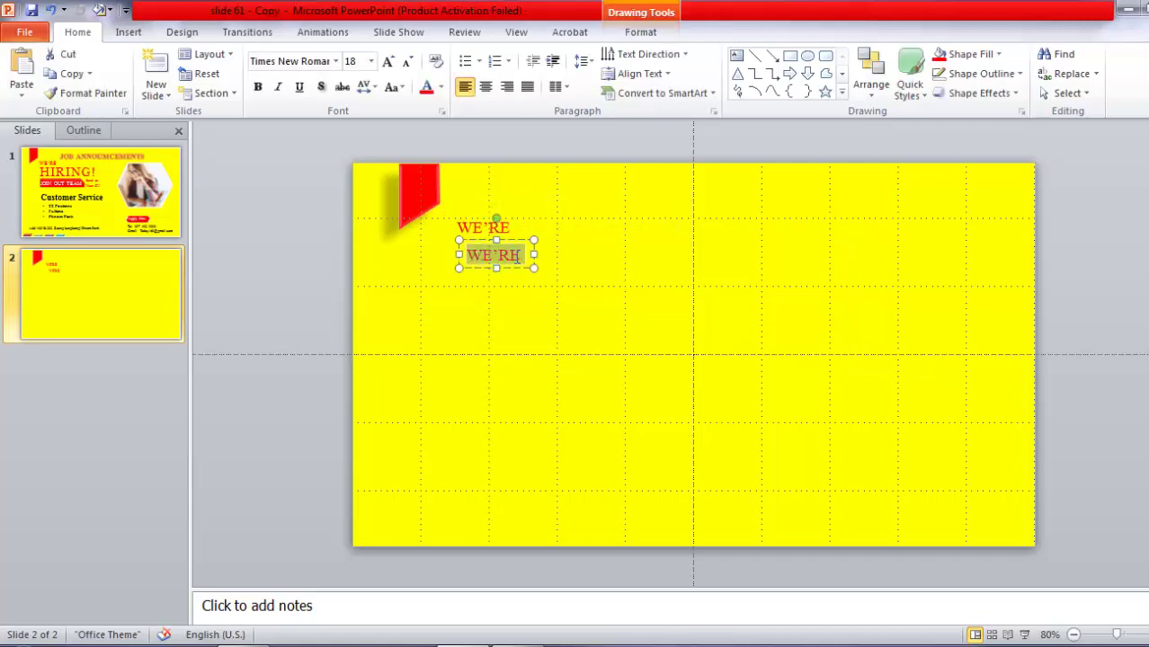
Grow the copy to 32 pt, widen its box, and change its text to HITING!
{"action": "left_click", "coordinate": [389, 63]}
{"action": "left_click", "coordinate": [389, 63]}
{"action": "left_click", "coordinate": [390, 63]}
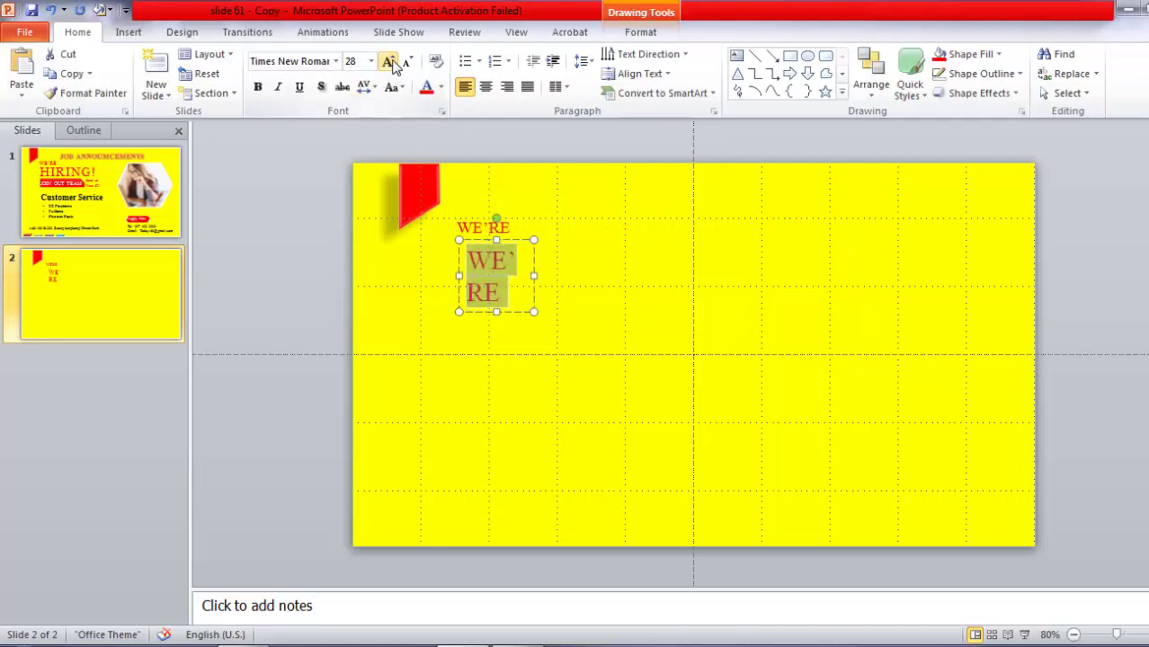
{"action": "left_click", "coordinate": [389, 63]}
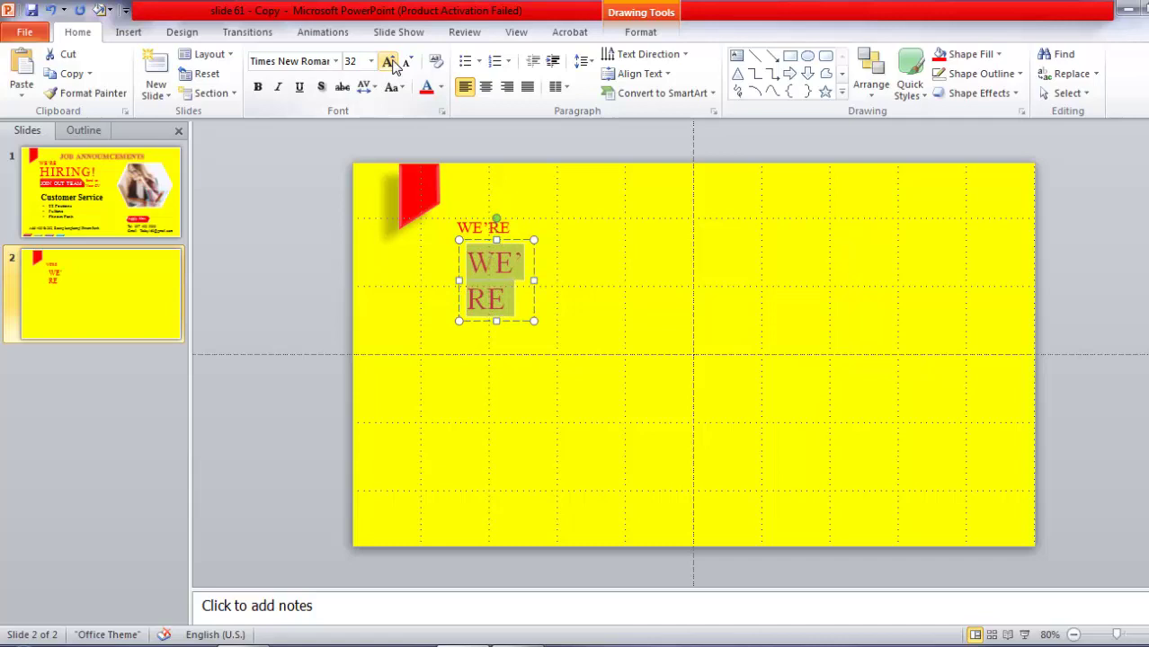
{"action": "left_click", "coordinate": [537, 280]}
{"action": "left_click_drag", "start_coordinate": [537, 281], "coordinate": [626, 281]}
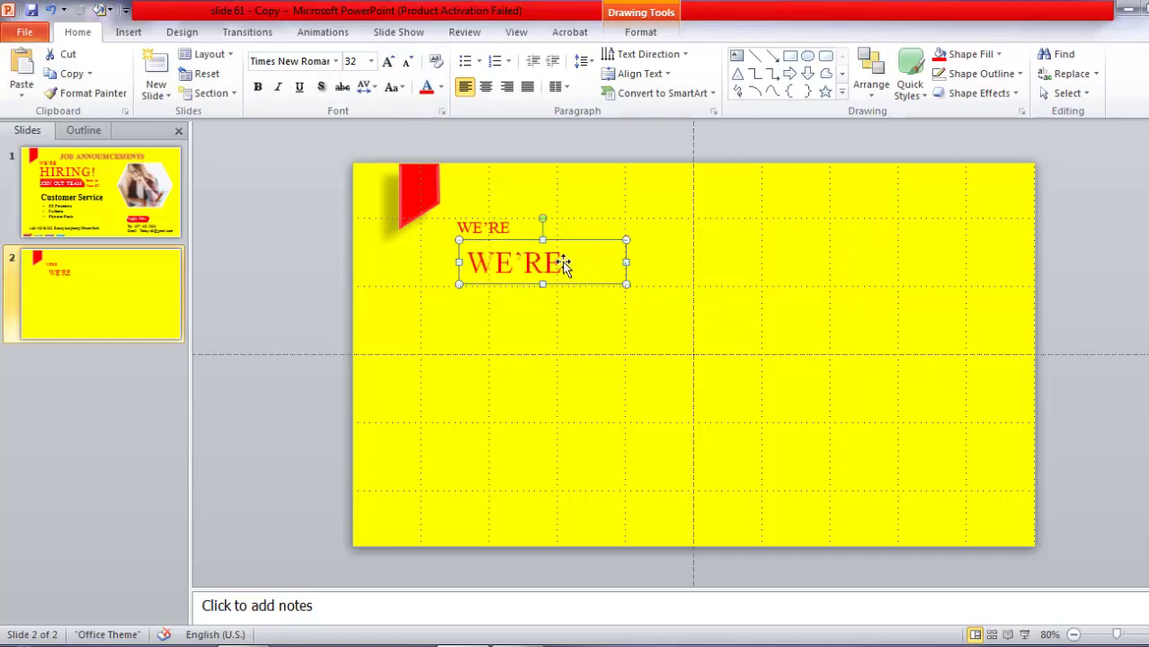
{"action": "left_click_drag", "start_coordinate": [563, 261], "coordinate": [463, 263]}
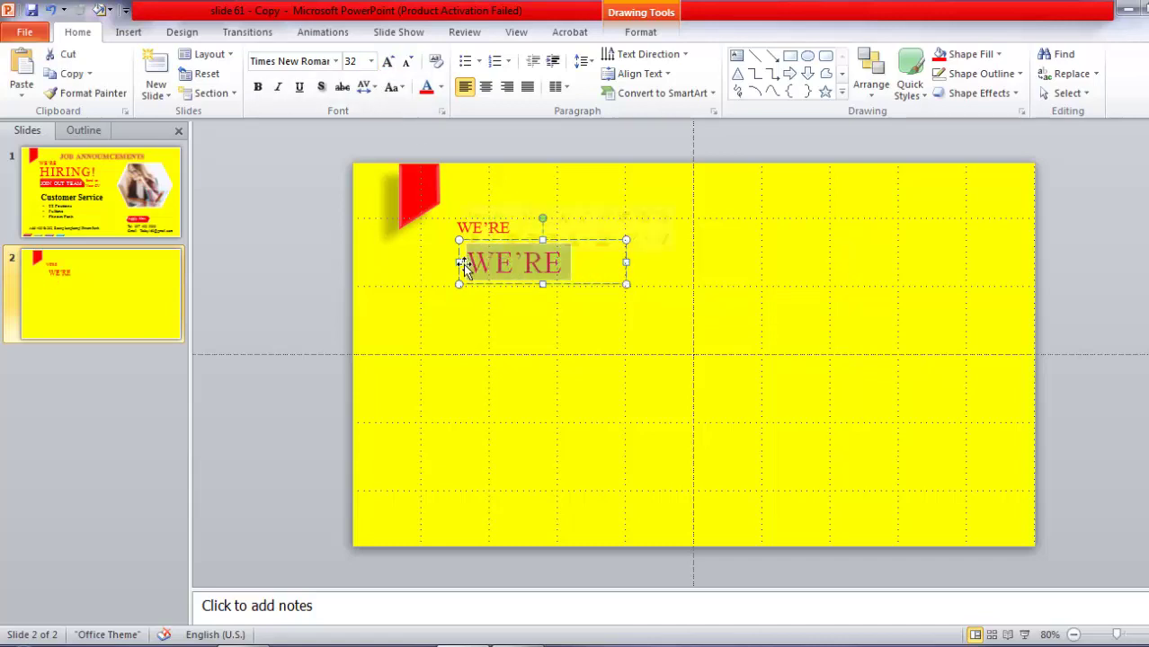
{"action": "type", "text": "HI"}
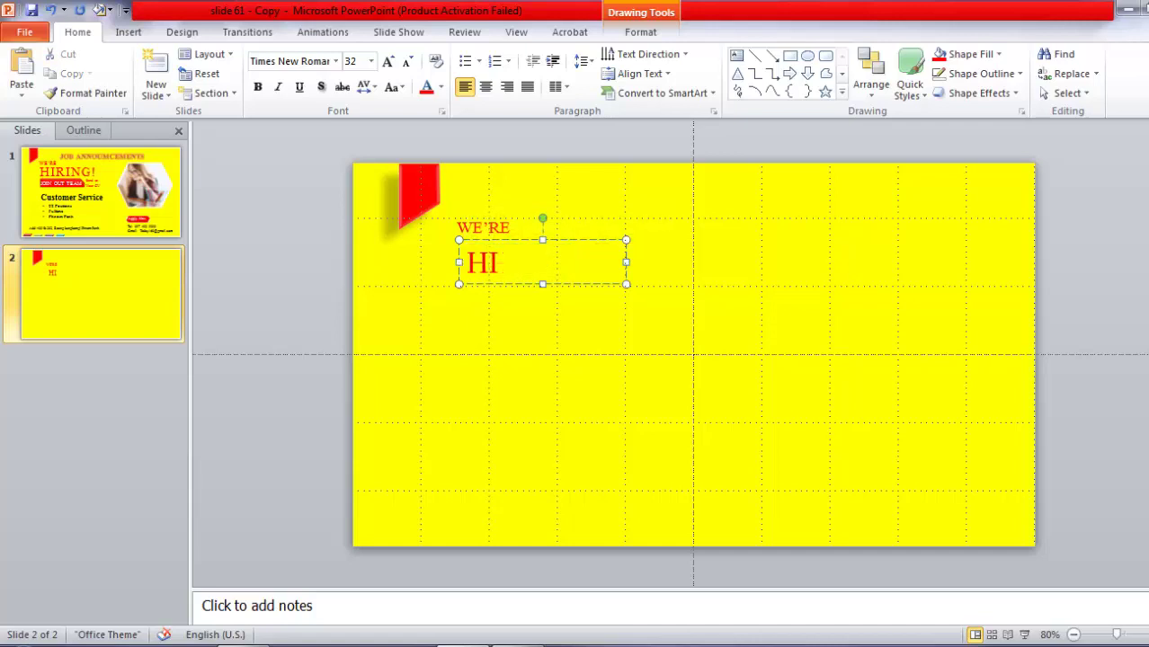
{"action": "type", "text": "TING!"}
Duplicate the HITING! box and place the copy below it
{"action": "left_click", "coordinate": [486, 287]}
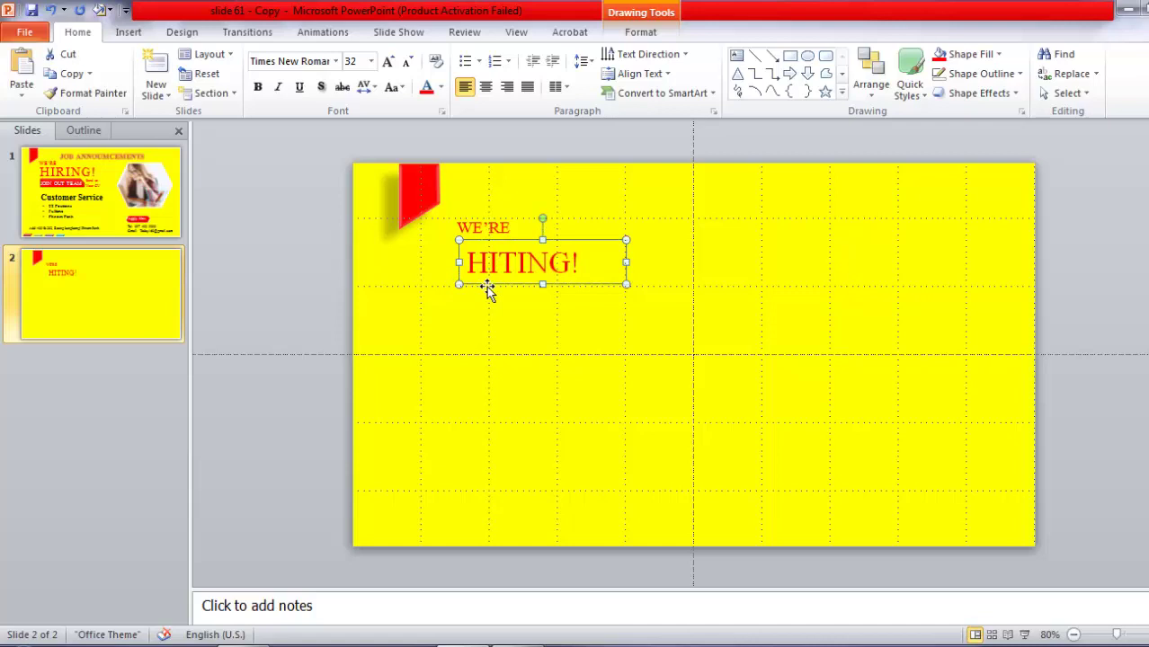
{"action": "key", "text": "ctrl+d"}
{"action": "mouse_move", "coordinate": [500, 302]}
{"action": "left_mouse_down"}
{"action": "mouse_move", "coordinate": [499, 346]}
{"action": "mouse_move", "coordinate": [600, 315]}
{"action": "left_mouse_up"}
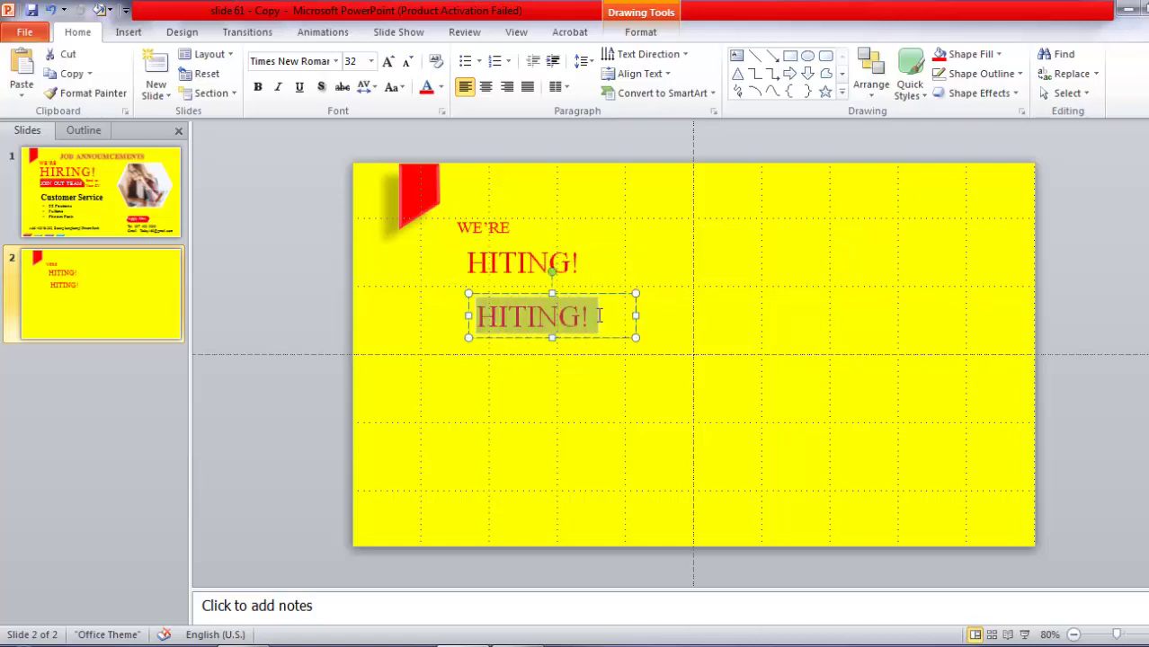
{"action": "left_click", "coordinate": [118, 205]}
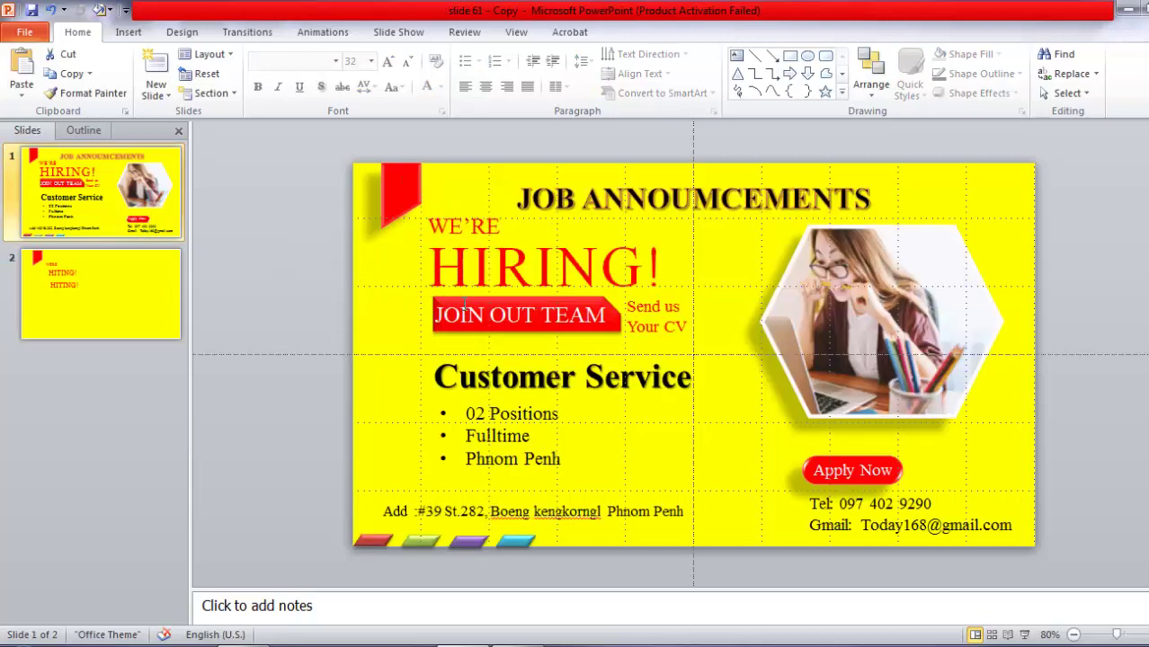
Change the lower HITING! copy to 'JOIN OUS TEAM' at 20 pt, positioned under HITING!
{"action": "left_click", "coordinate": [97, 270]}
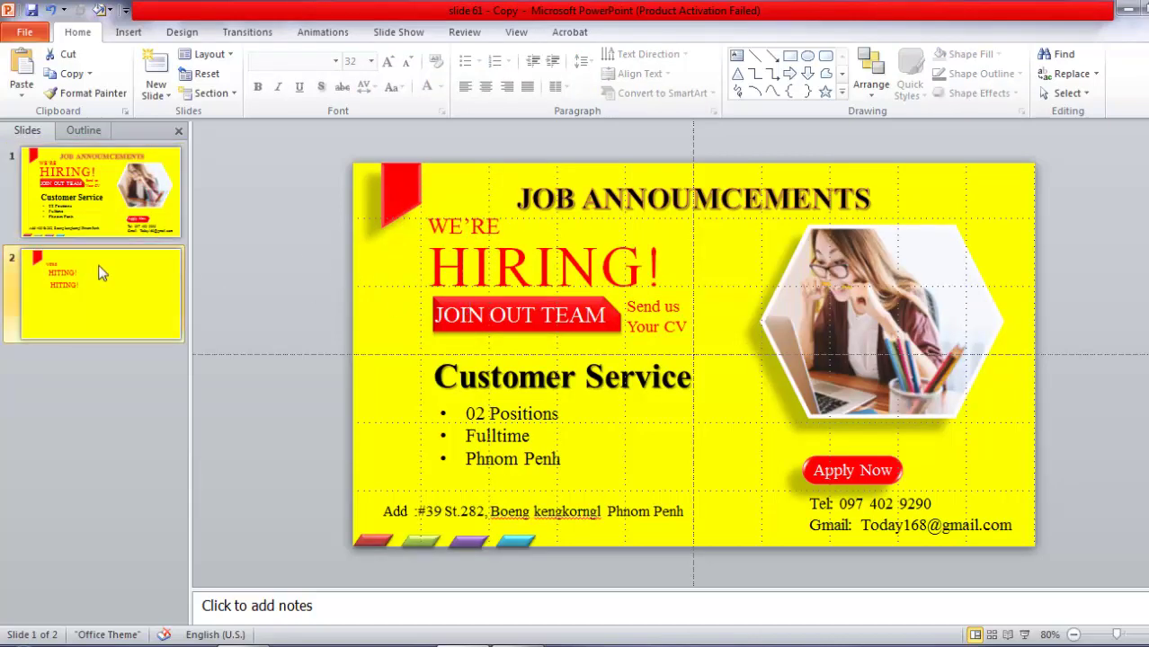
{"action": "left_click", "coordinate": [486, 310]}
{"action": "key", "text": "ctrl+a"}
{"action": "key", "text": "BackSpace"}
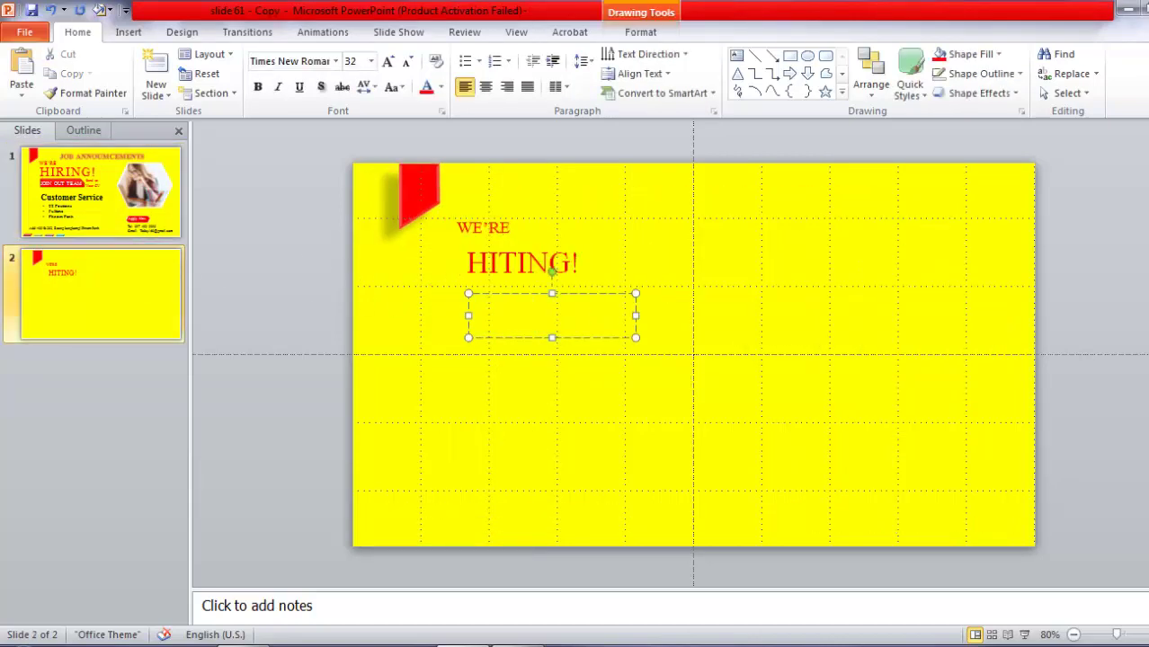
{"action": "type", "text": "JOIN "}
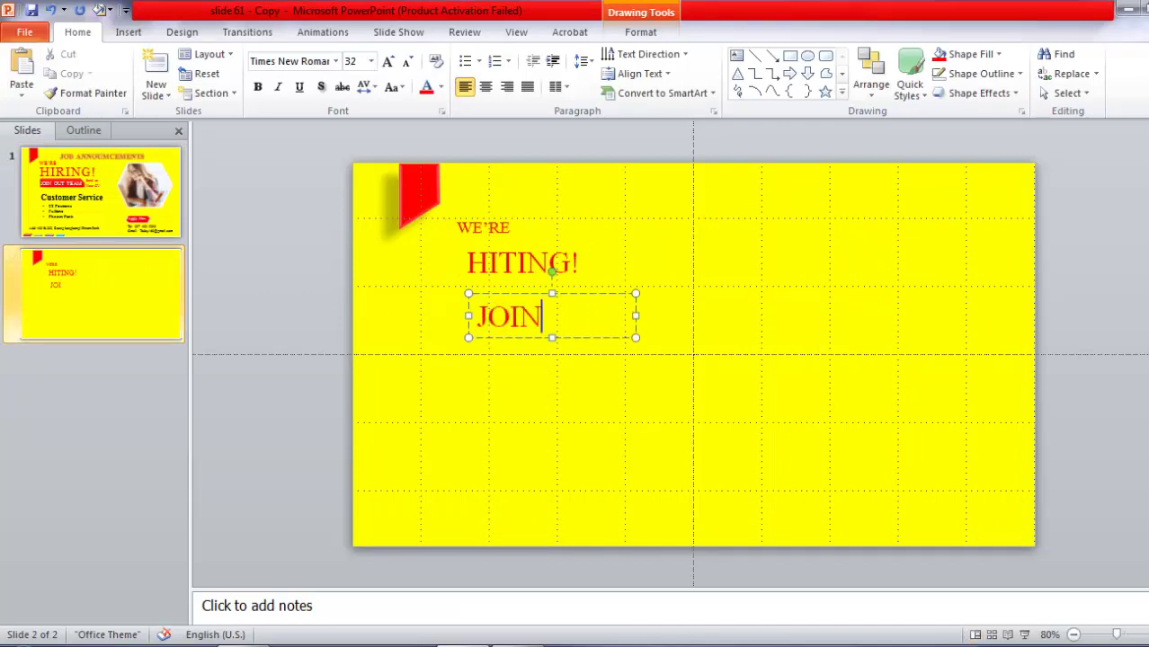
{"action": "type", "text": "OUS "}
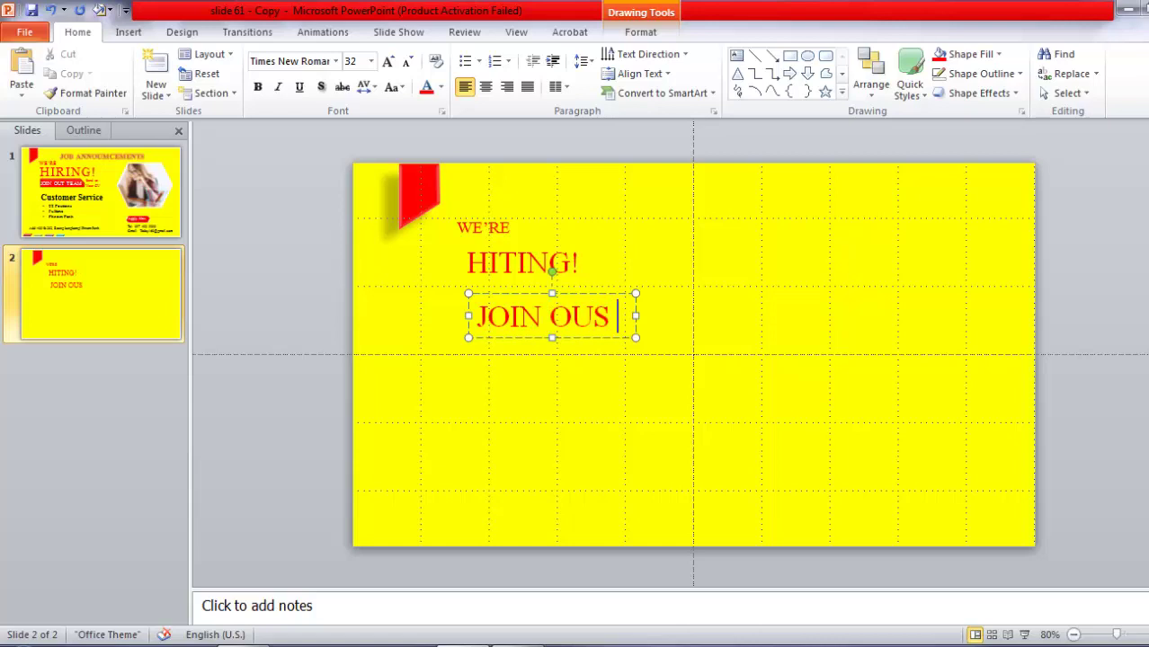
{"action": "type", "text": "TEAM"}
{"action": "mouse_move", "coordinate": [612, 320]}
{"action": "left_mouse_down"}
{"action": "mouse_move", "coordinate": [597, 330]}
{"action": "mouse_move", "coordinate": [585, 315]}
{"action": "mouse_move", "coordinate": [595, 312]}
{"action": "left_mouse_up"}
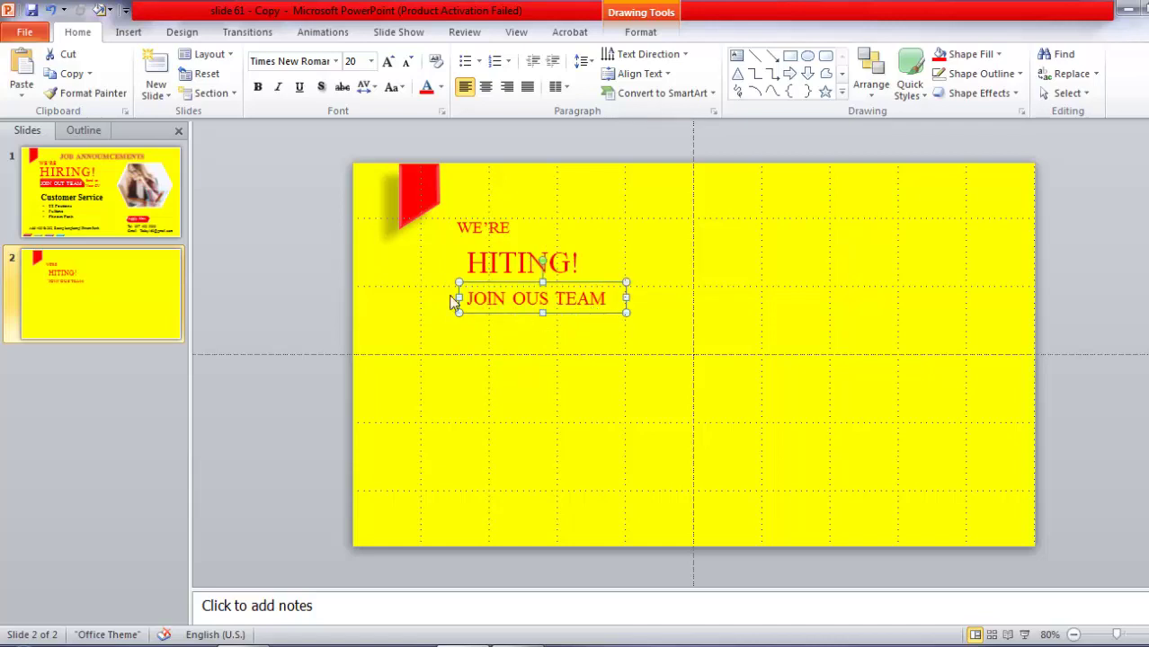
{"action": "left_click", "coordinate": [611, 325]}
{"action": "scroll", "coordinate": [611, 326], "scroll_direction": "up", "scroll_amount": 1}
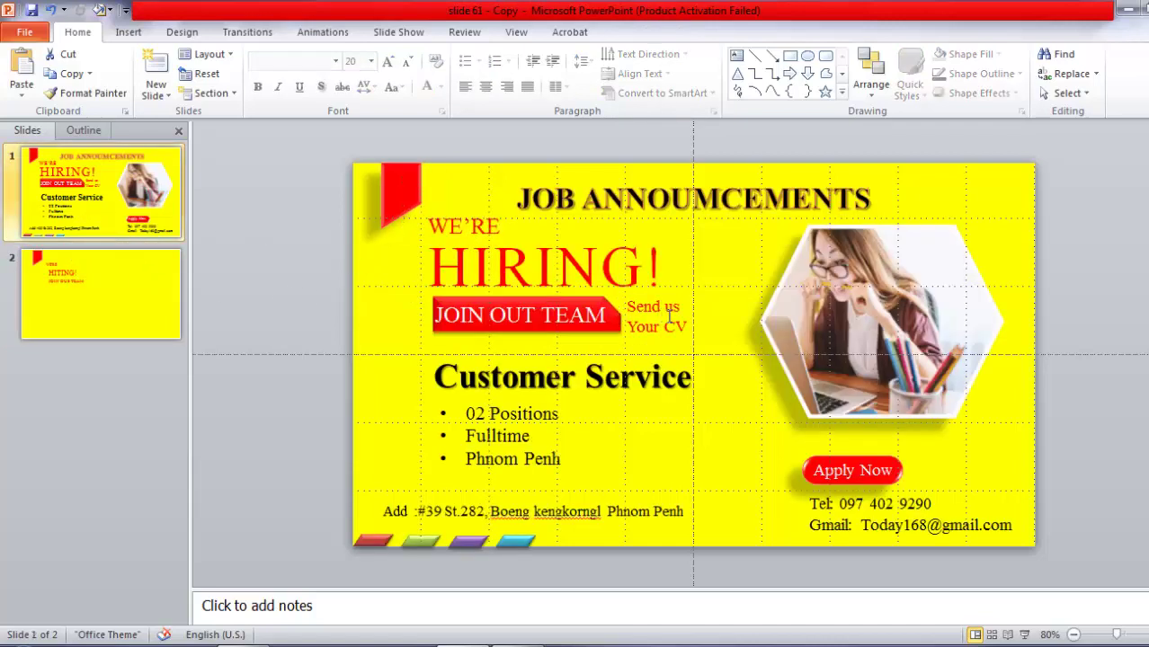
Copy the JOIN OUS TEAM box as a two-line 'Send us / Your CV' text beside HITING!
{"action": "left_click", "coordinate": [115, 256]}
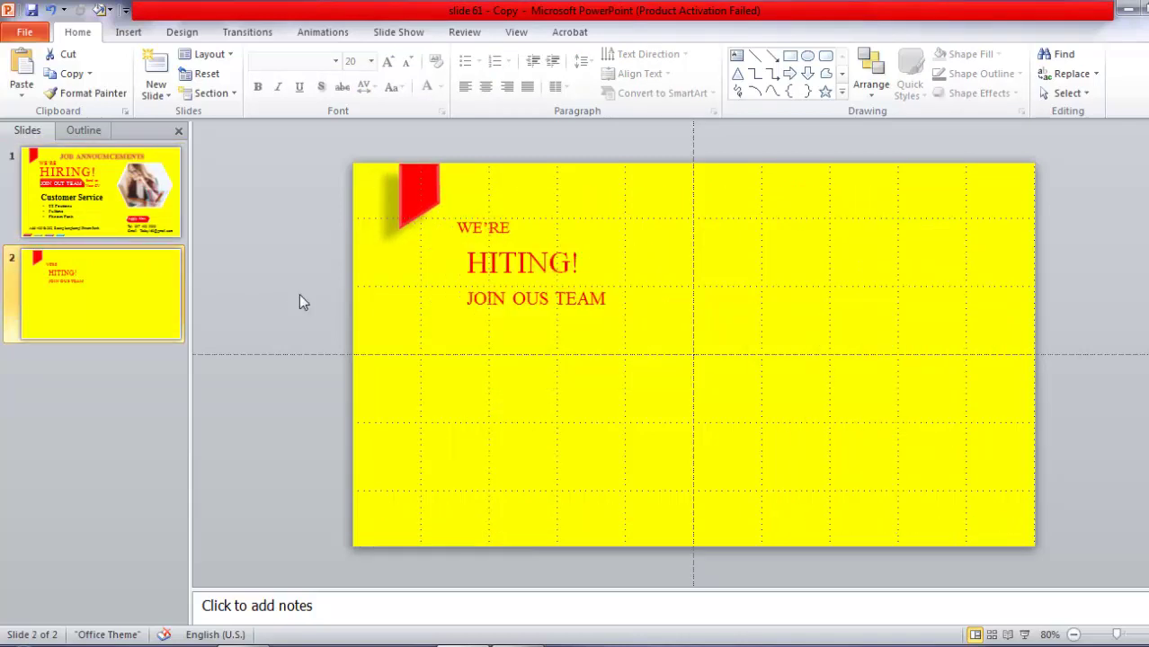
{"action": "left_click_drag", "start_coordinate": [483, 299], "coordinate": [493, 381]}
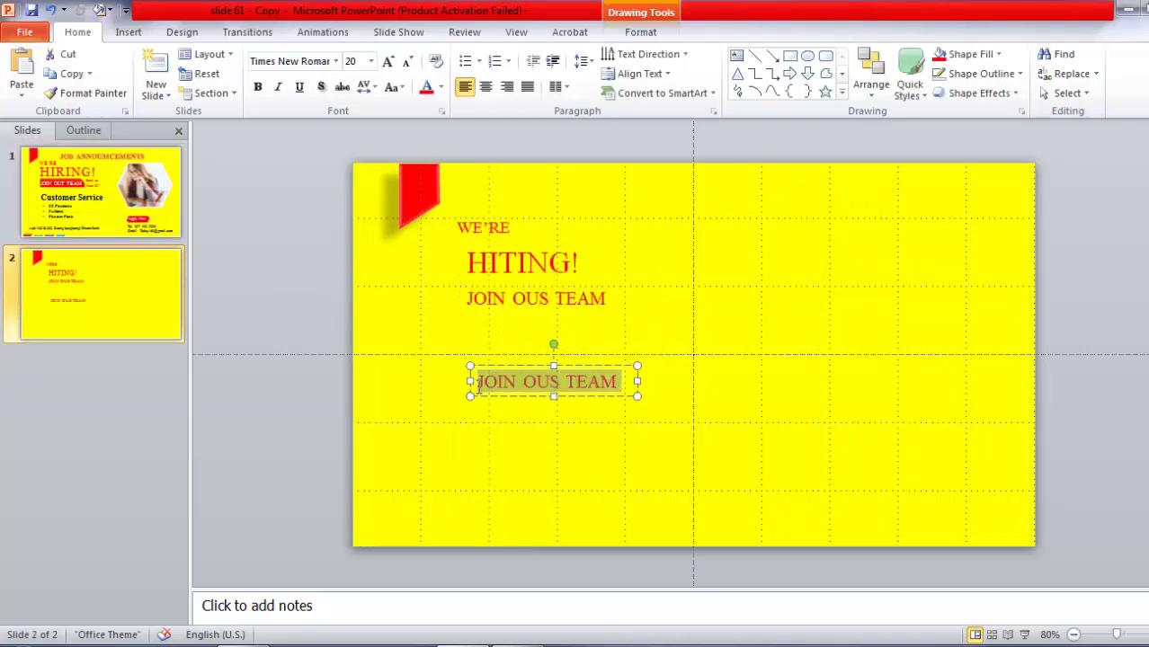
{"action": "type", "text": "SE"}
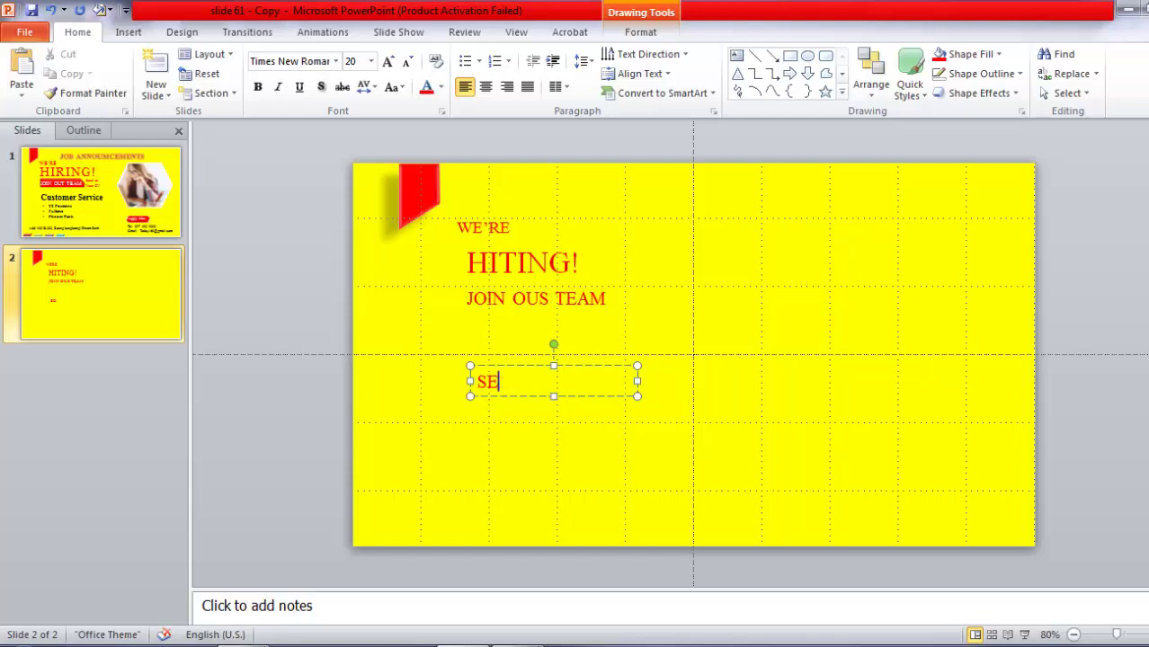
{"action": "type", "text": "Nnd us"}
{"action": "key", "text": "Return"}
{"action": "type", "text": "Your CV"}
{"action": "left_click_drag", "start_coordinate": [637, 390], "coordinate": [556, 392]}
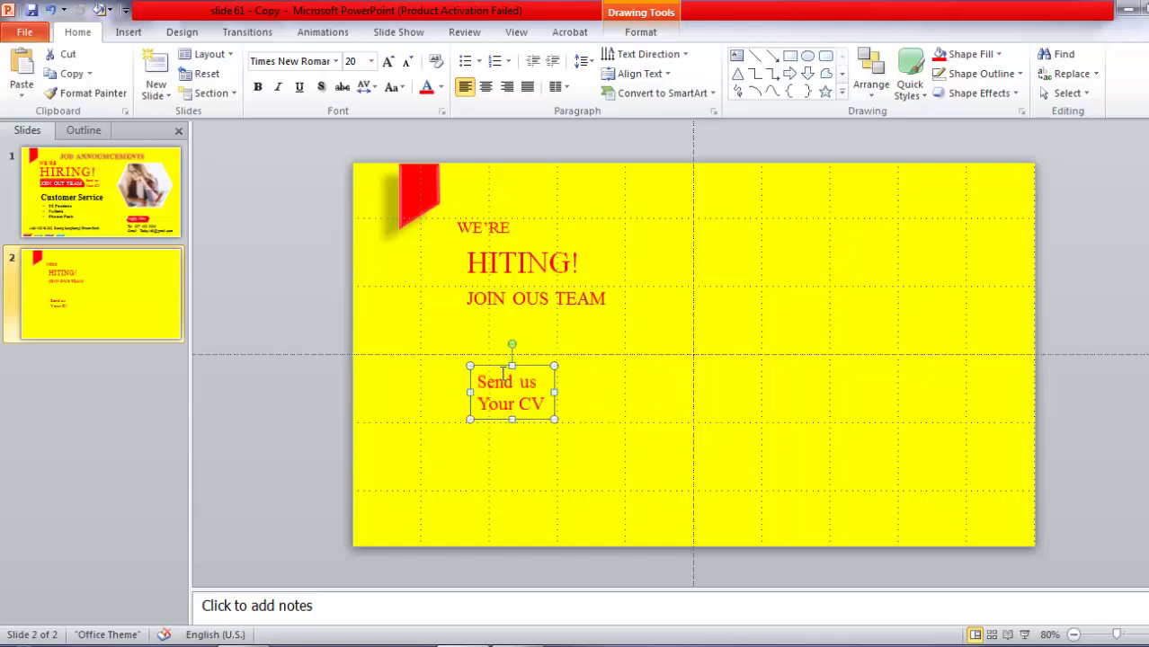
{"action": "mouse_move", "coordinate": [497, 366]}
{"action": "left_mouse_down"}
{"action": "mouse_move", "coordinate": [637, 242]}
{"action": "mouse_move", "coordinate": [644, 251]}
{"action": "left_mouse_up"}
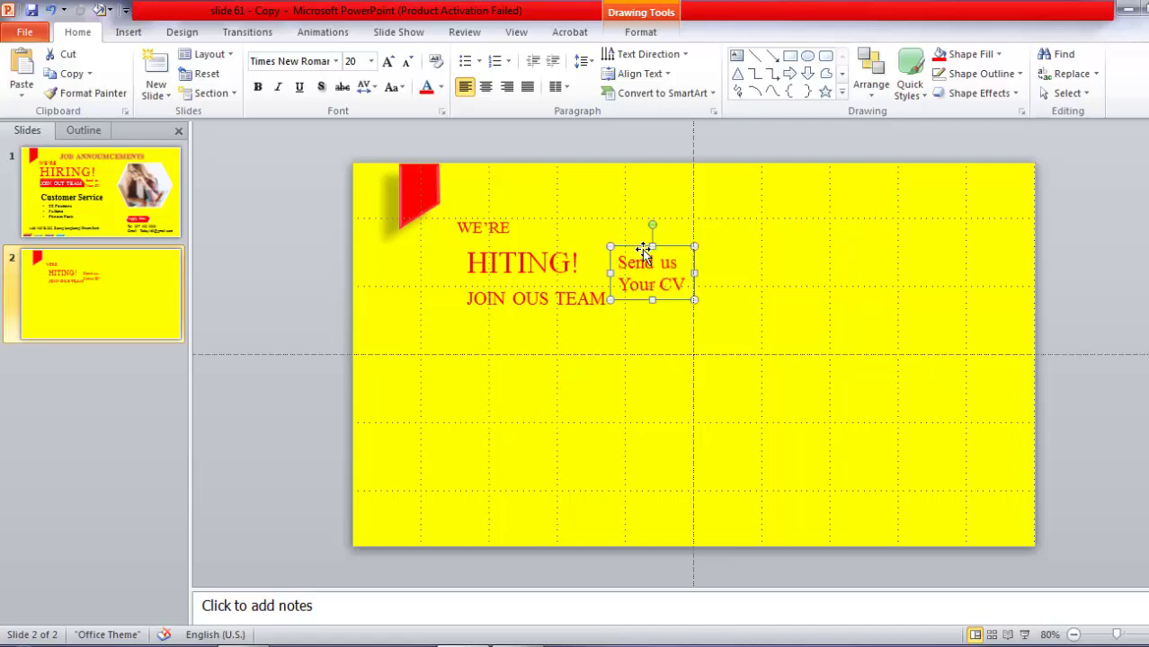
{"action": "left_click", "coordinate": [106, 214]}
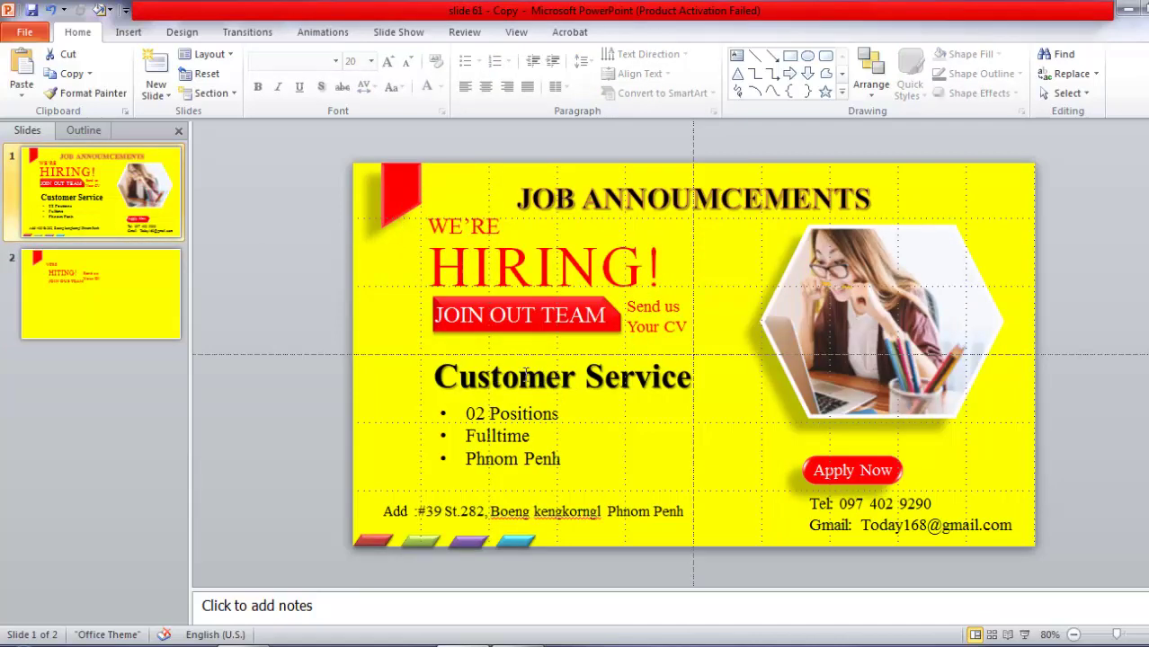
{"action": "left_click", "coordinate": [77, 297]}
{"action": "left_click", "coordinate": [604, 299]}
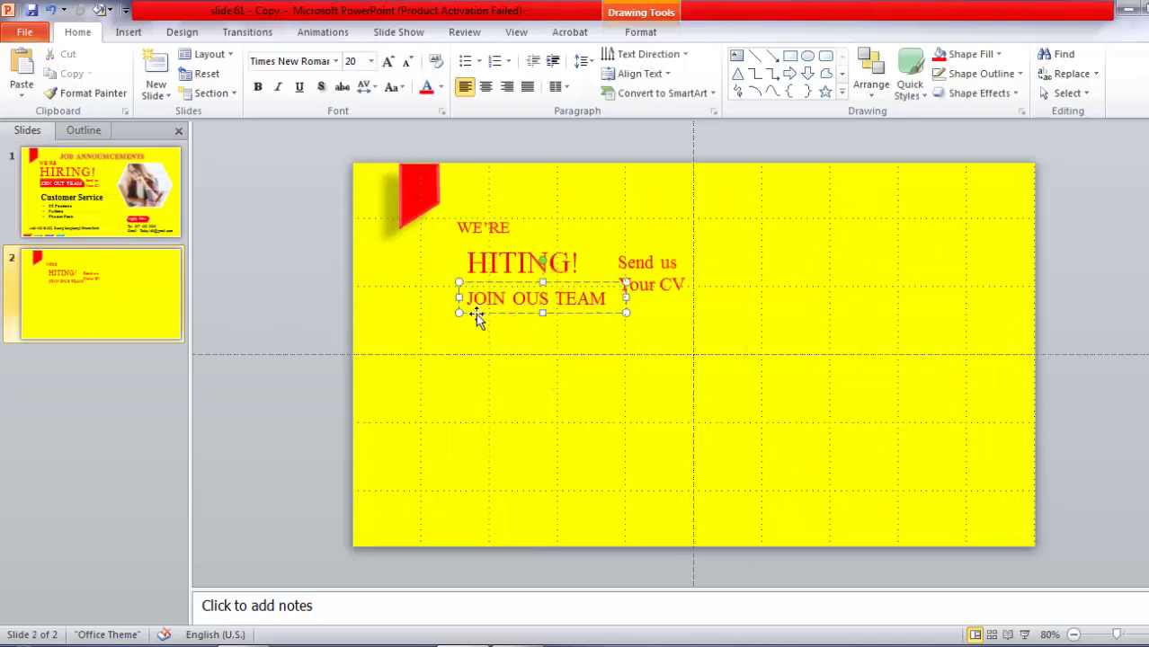
{"action": "left_click", "coordinate": [117, 274]}
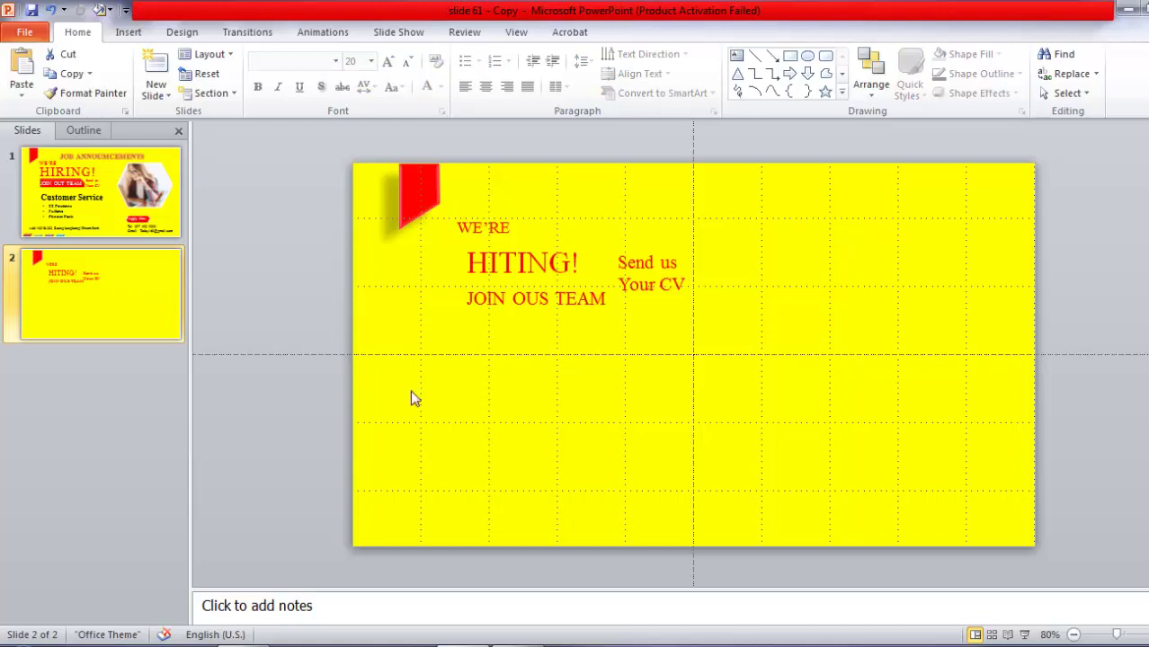
{"action": "left_click", "coordinate": [95, 252]}
{"action": "key", "text": "ctrl+v"}
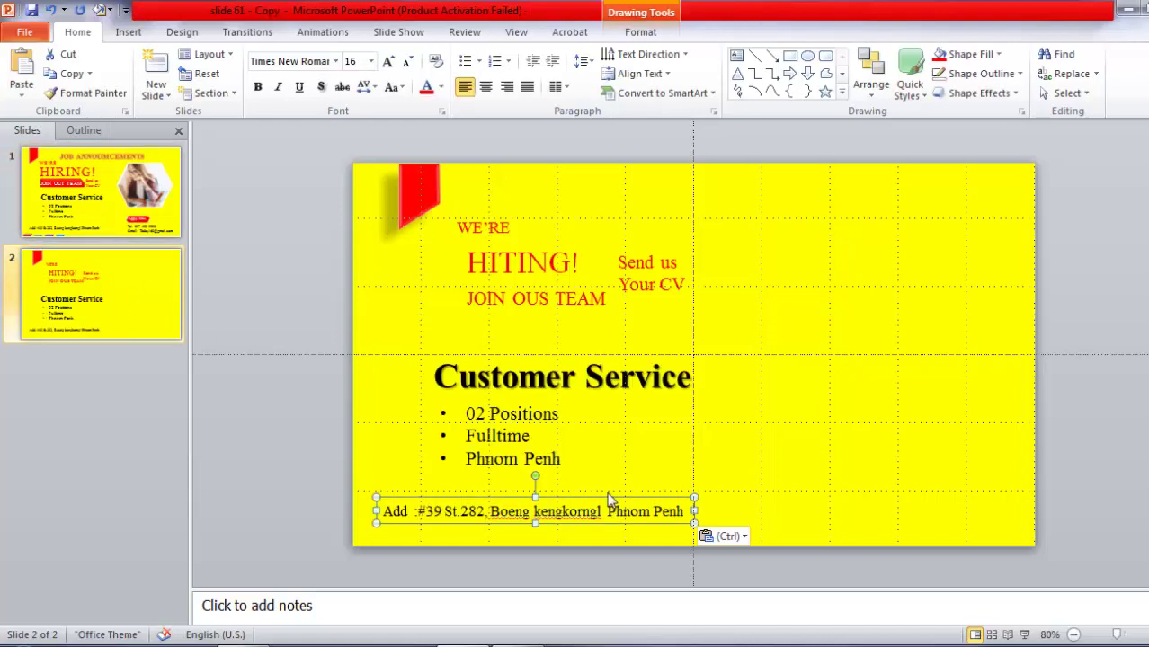
{"action": "key", "text": "Page_Up"}
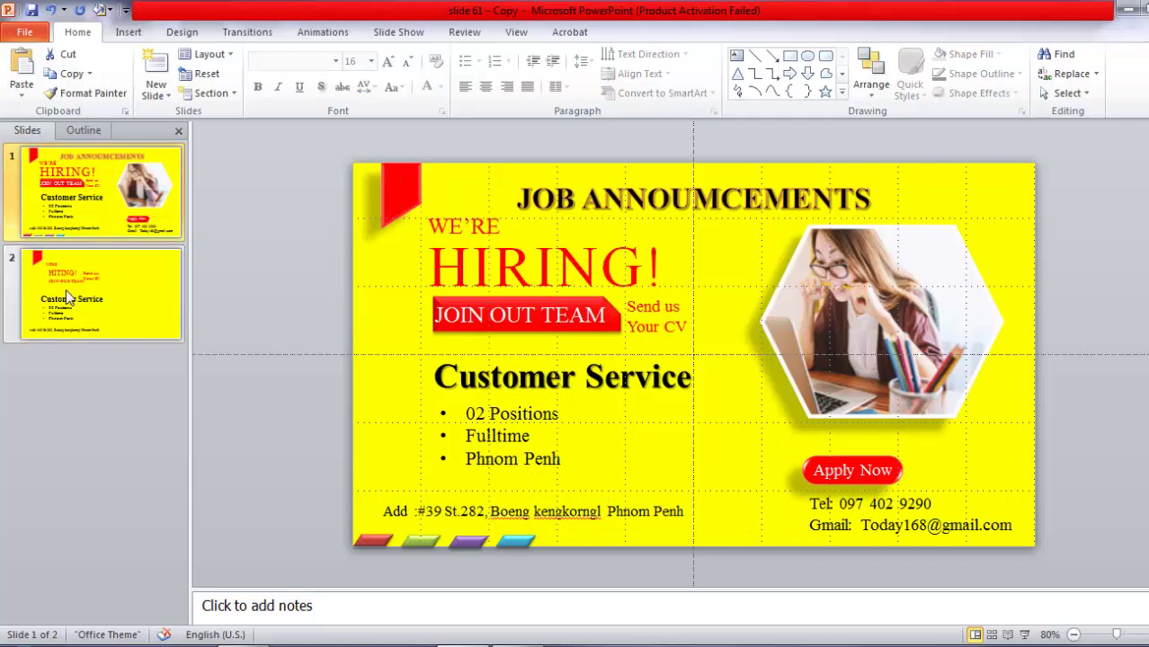
{"action": "left_click", "coordinate": [94, 292]}
{"action": "left_click", "coordinate": [128, 298]}
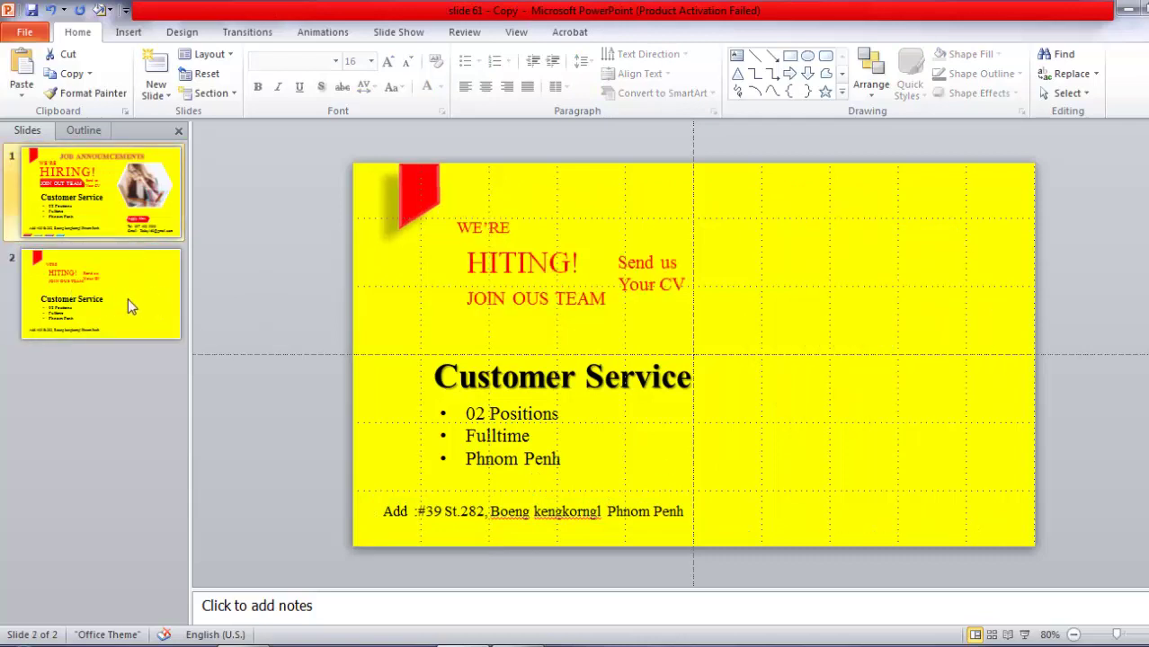
{"action": "key", "text": "ctrl+v"}
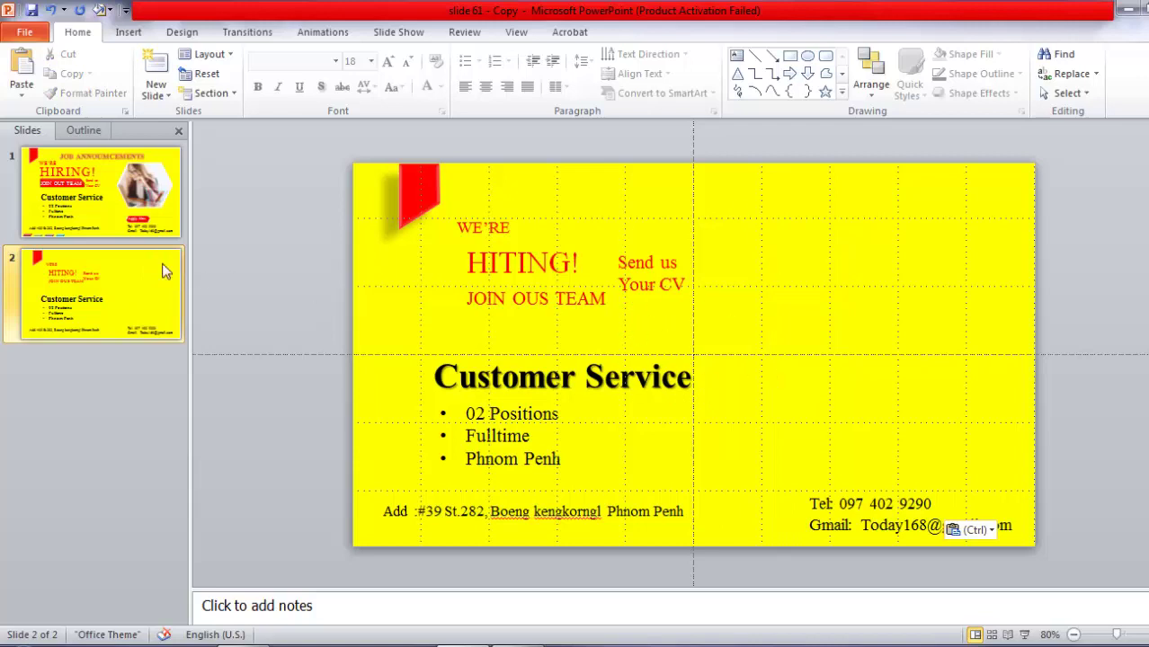
{"action": "left_click", "coordinate": [116, 219]}
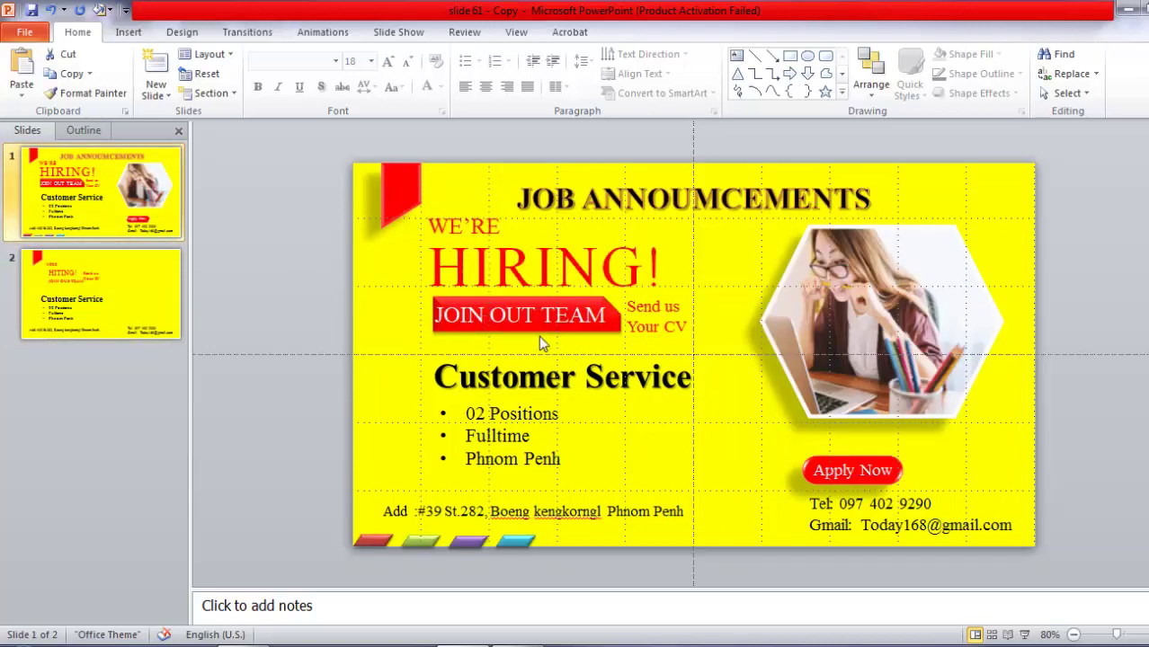
{"action": "left_click", "coordinate": [537, 327]}
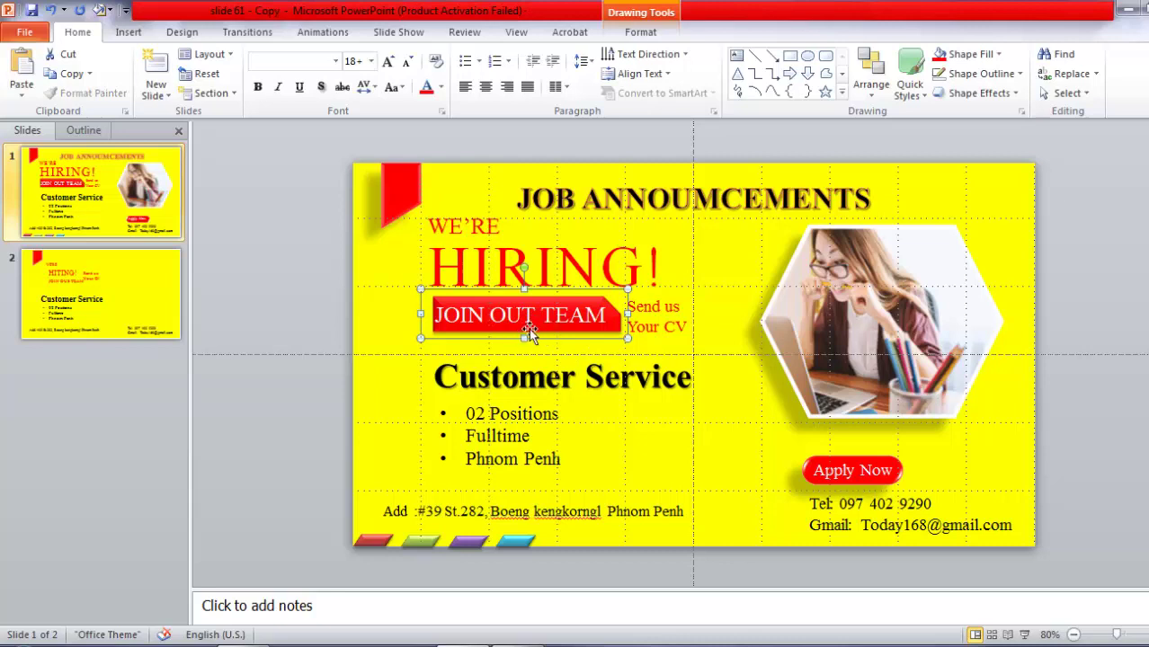
{"action": "left_click", "coordinate": [110, 205]}
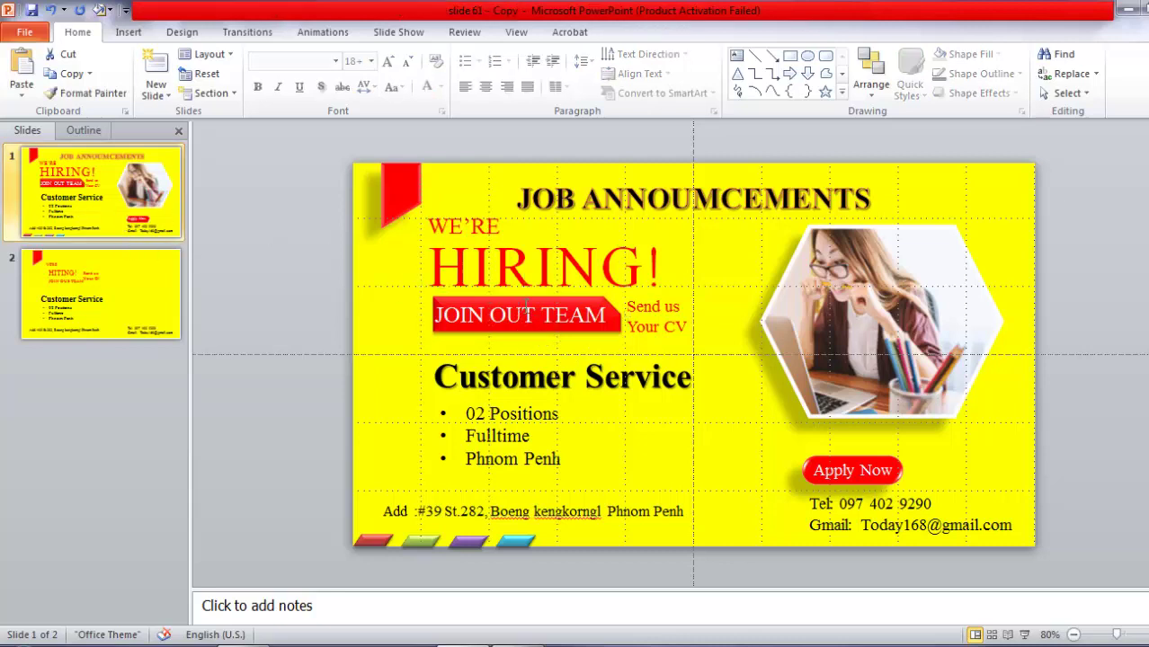
{"action": "left_click", "coordinate": [116, 278]}
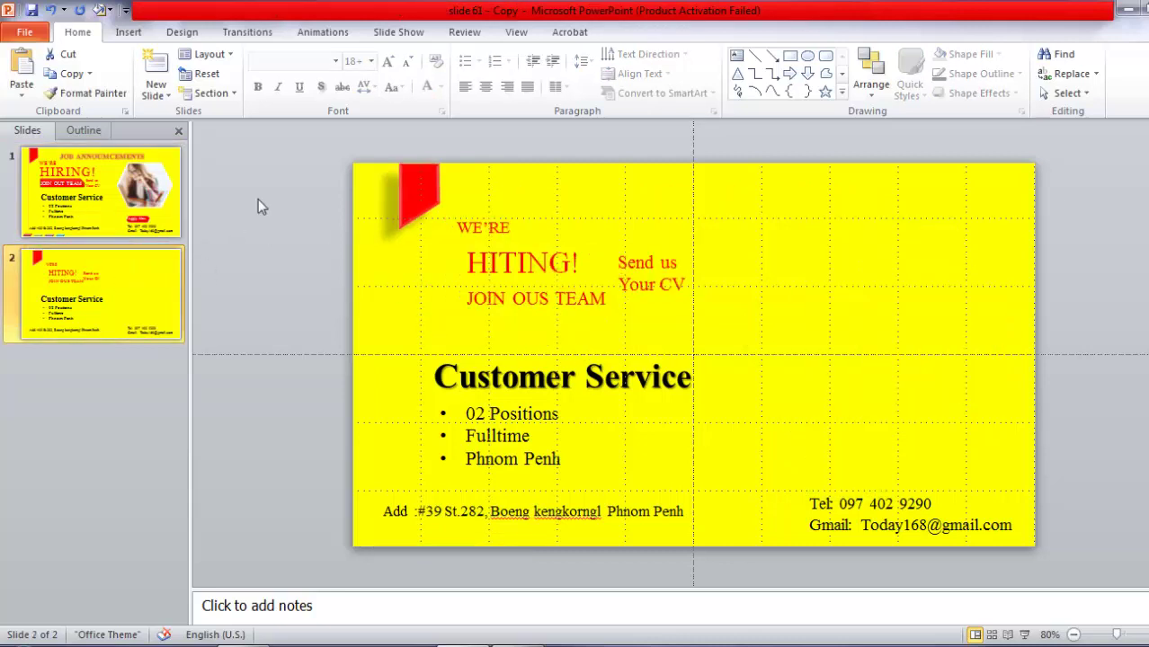
Draw a blue Snip Single Corner Rectangle bar on the right and move JOIN OUS TEAM onto it
{"action": "left_click", "coordinate": [128, 31]}
{"action": "left_click", "coordinate": [245, 90]}
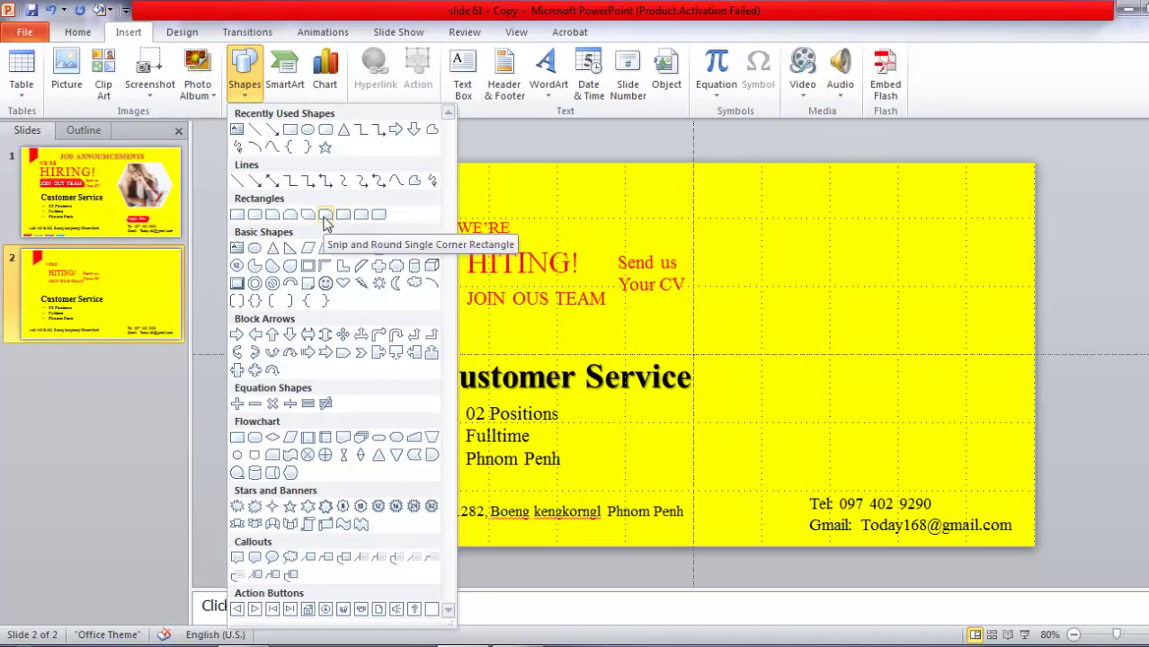
{"action": "left_click", "coordinate": [326, 219]}
{"action": "left_click_drag", "start_coordinate": [779, 298], "coordinate": [966, 384]}
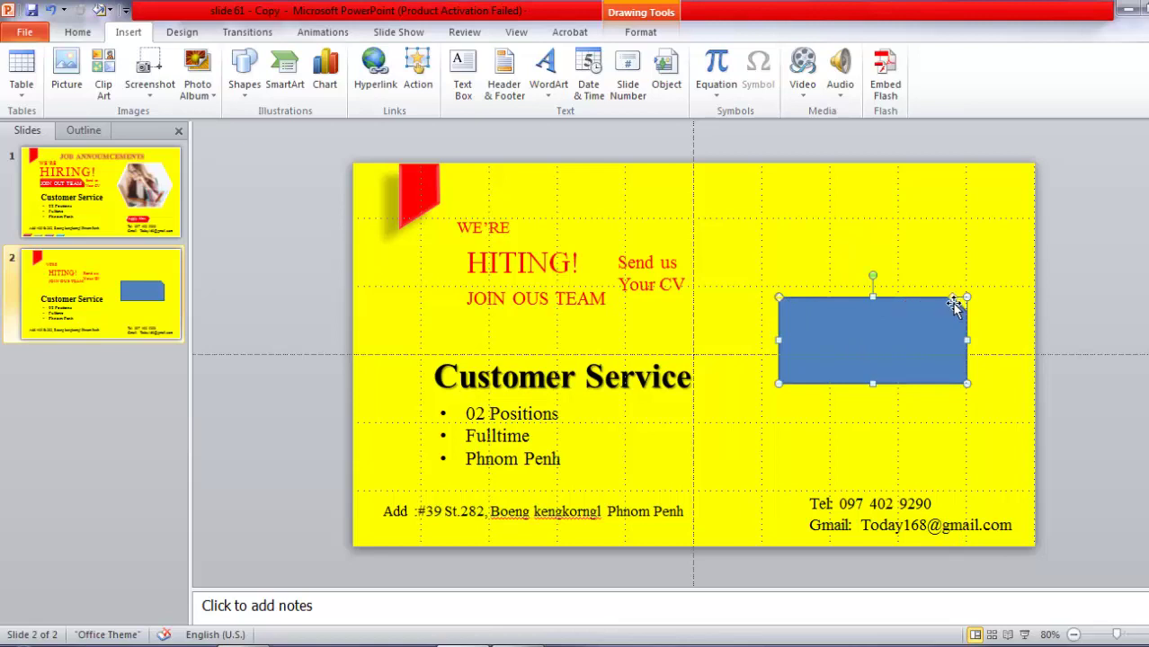
{"action": "left_click_drag", "start_coordinate": [953, 297], "coordinate": [924, 298]}
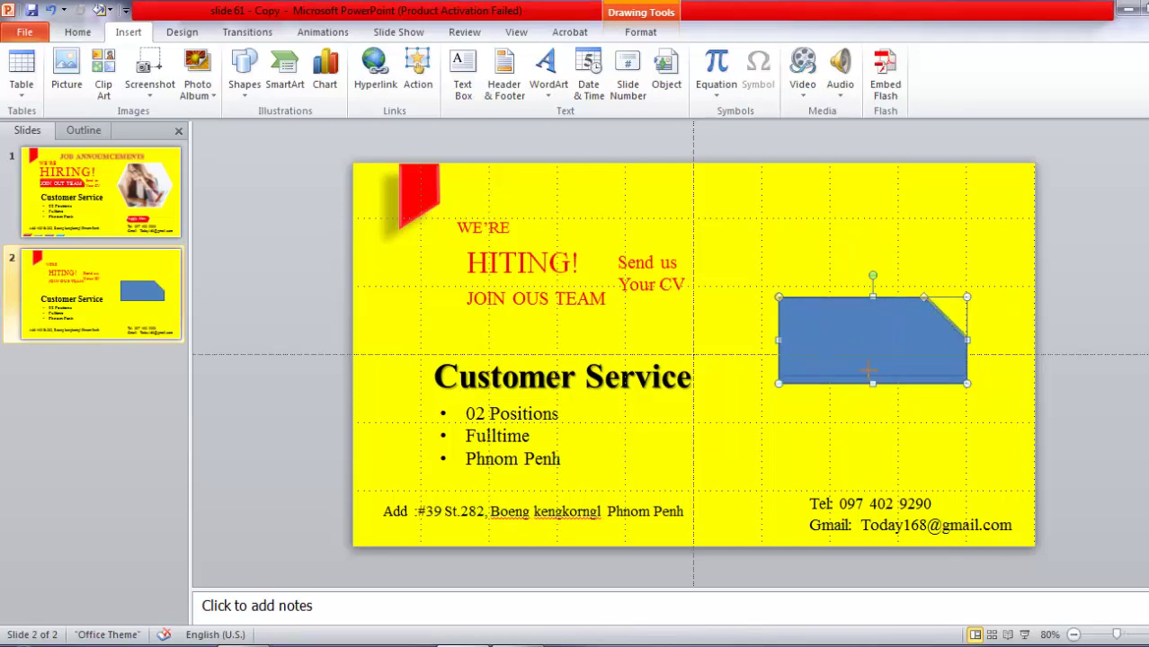
{"action": "left_click_drag", "start_coordinate": [872, 384], "coordinate": [872, 352]}
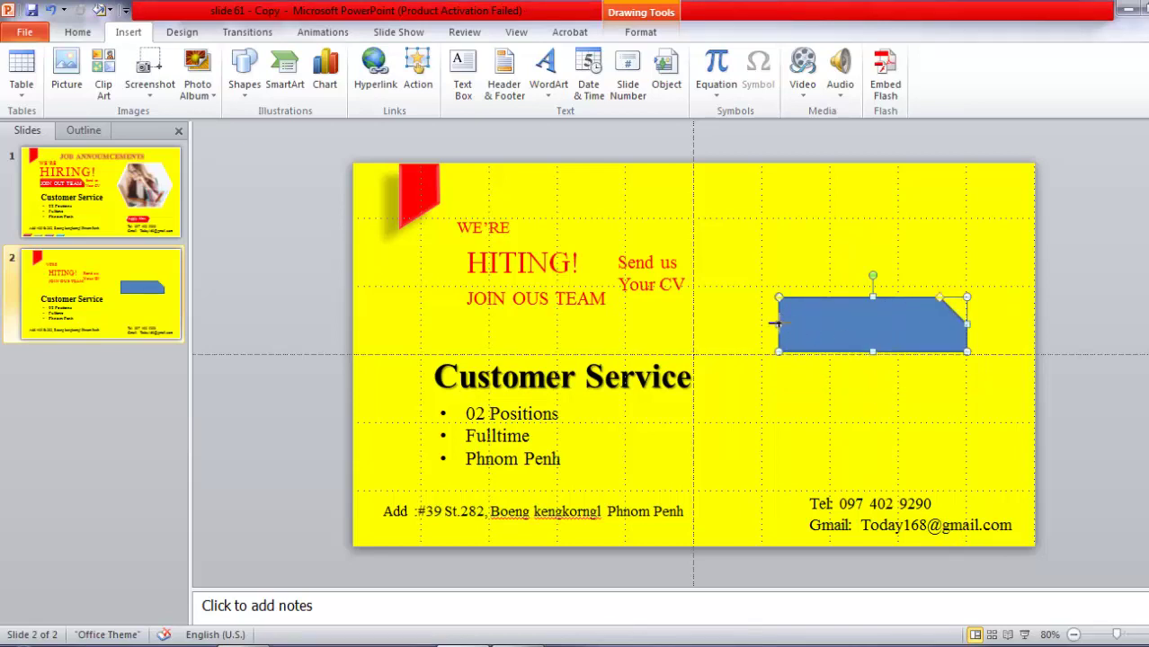
{"action": "left_click_drag", "start_coordinate": [775, 323], "coordinate": [764, 324]}
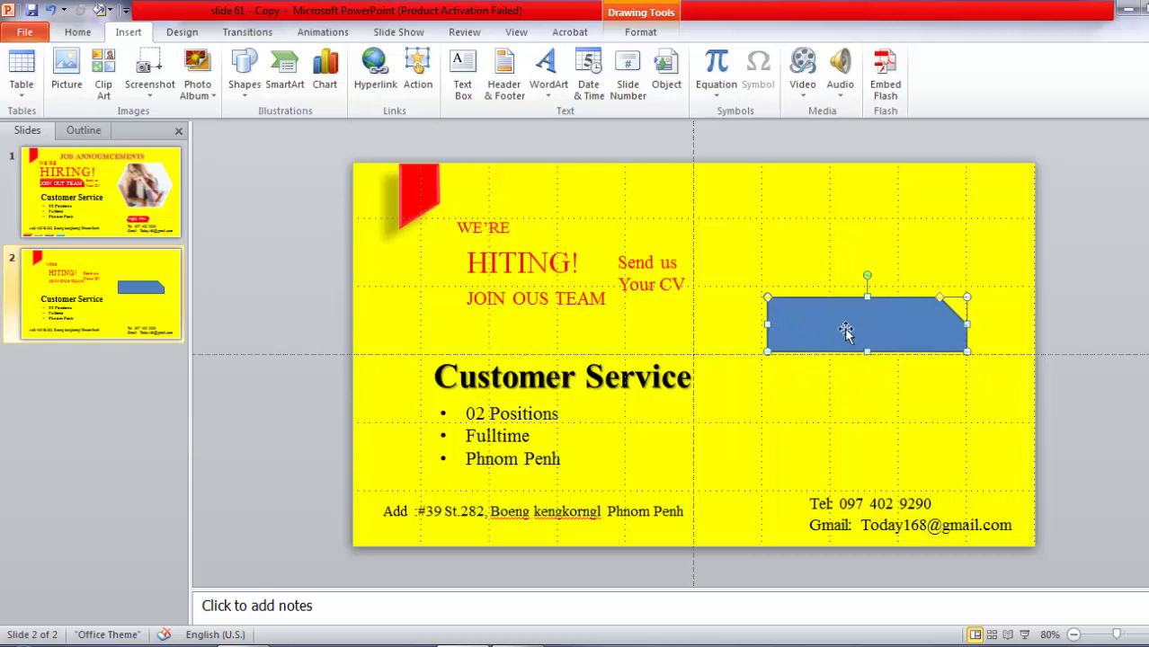
{"action": "left_click_drag", "start_coordinate": [843, 323], "coordinate": [818, 334]}
{"action": "mouse_move", "coordinate": [551, 311]}
{"action": "left_mouse_down"}
{"action": "mouse_move", "coordinate": [831, 324]}
{"action": "mouse_move", "coordinate": [833, 308]}
{"action": "left_mouse_up"}
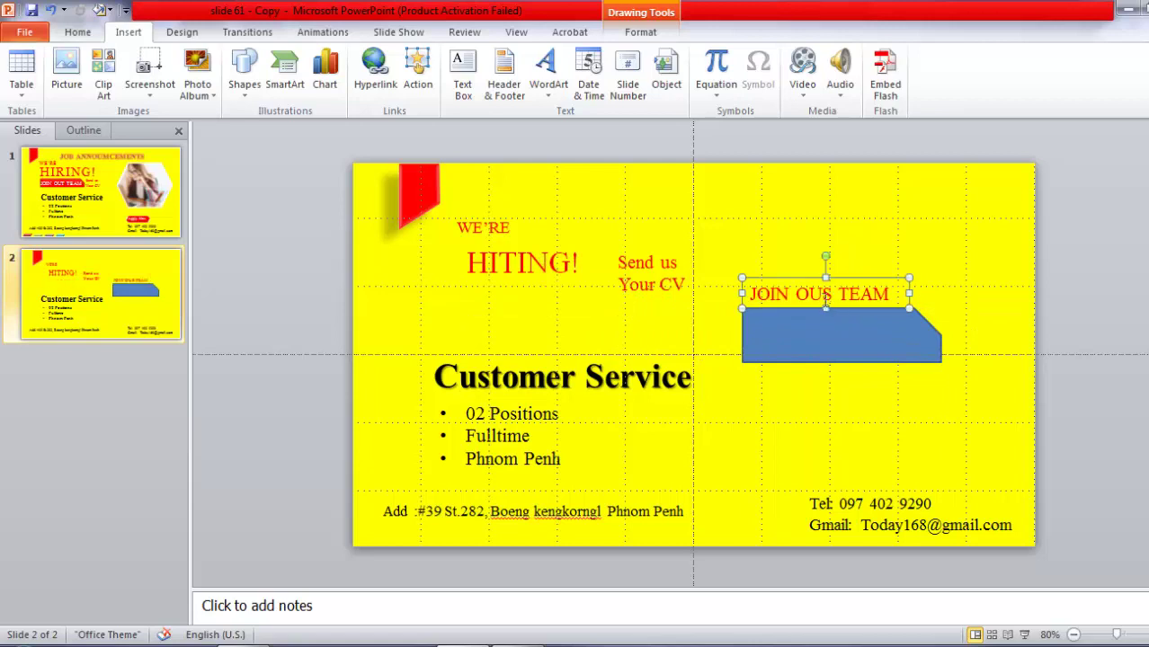
Shrink the JOIN OUS TEAM text one size, then move the blue bar up under it and make it smaller
{"action": "left_click", "coordinate": [77, 32]}
{"action": "left_click", "coordinate": [409, 61]}
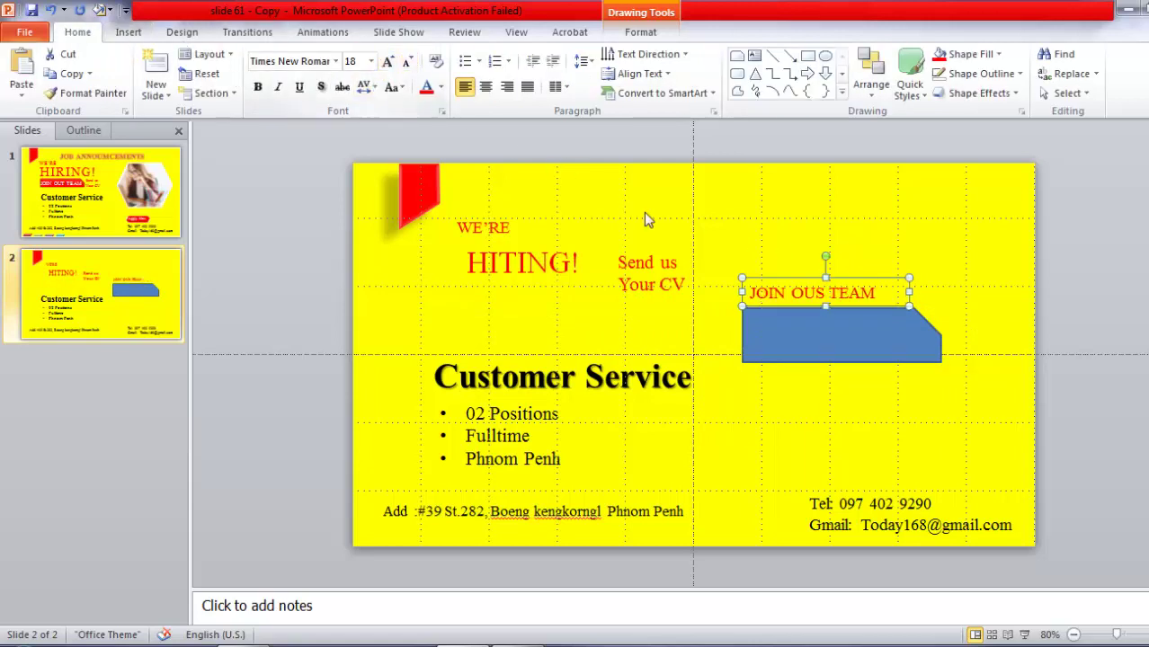
{"action": "left_click_drag", "start_coordinate": [906, 291], "coordinate": [884, 292]}
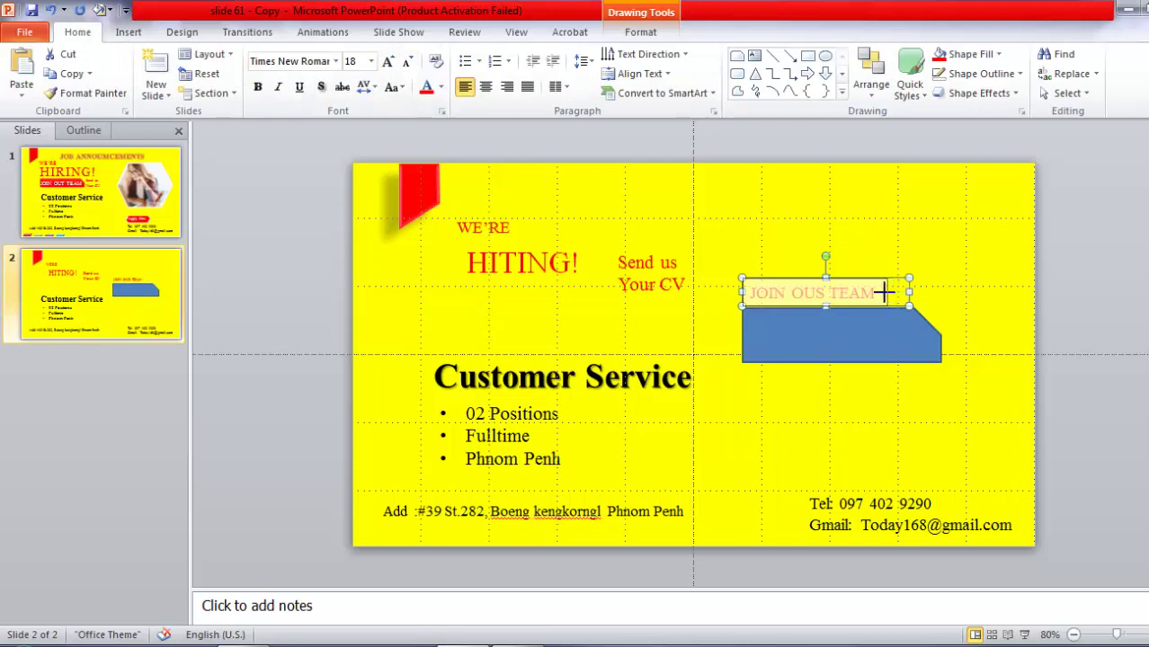
{"action": "left_click_drag", "start_coordinate": [790, 340], "coordinate": [800, 318]}
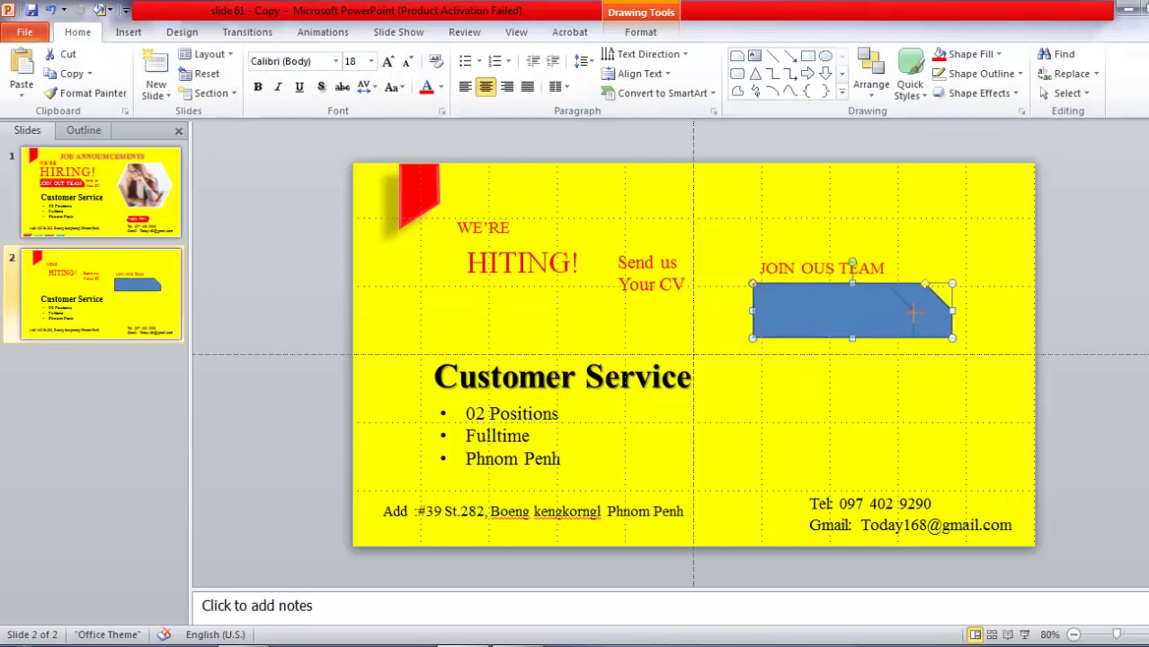
{"action": "left_click_drag", "start_coordinate": [908, 313], "coordinate": [909, 320]}
{"action": "left_click", "coordinate": [809, 296]}
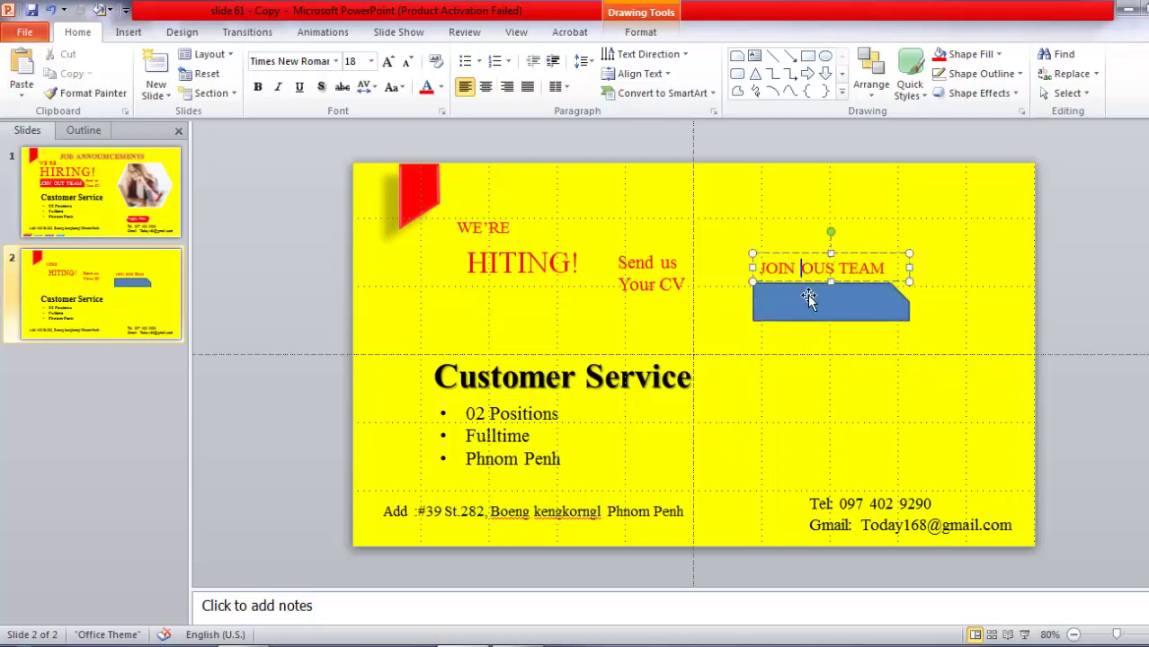
{"action": "left_click", "coordinate": [809, 298]}
Remove the bar's outline and fill it solid red
{"action": "left_click", "coordinate": [629, 31]}
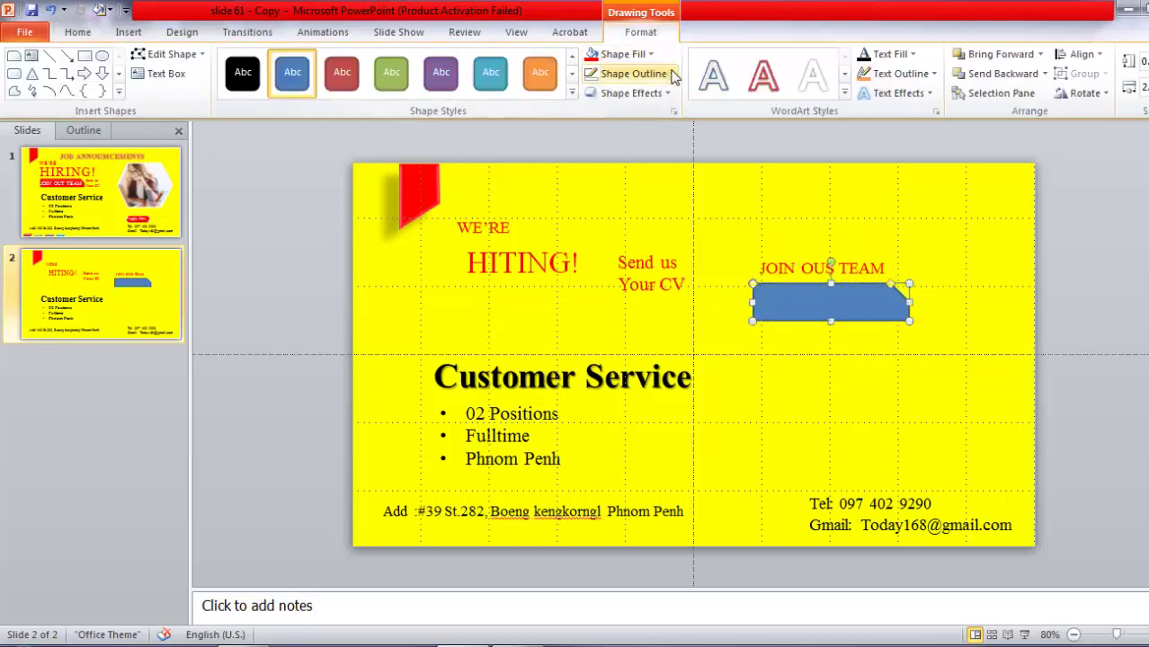
{"action": "left_click", "coordinate": [634, 73]}
{"action": "left_click", "coordinate": [624, 222]}
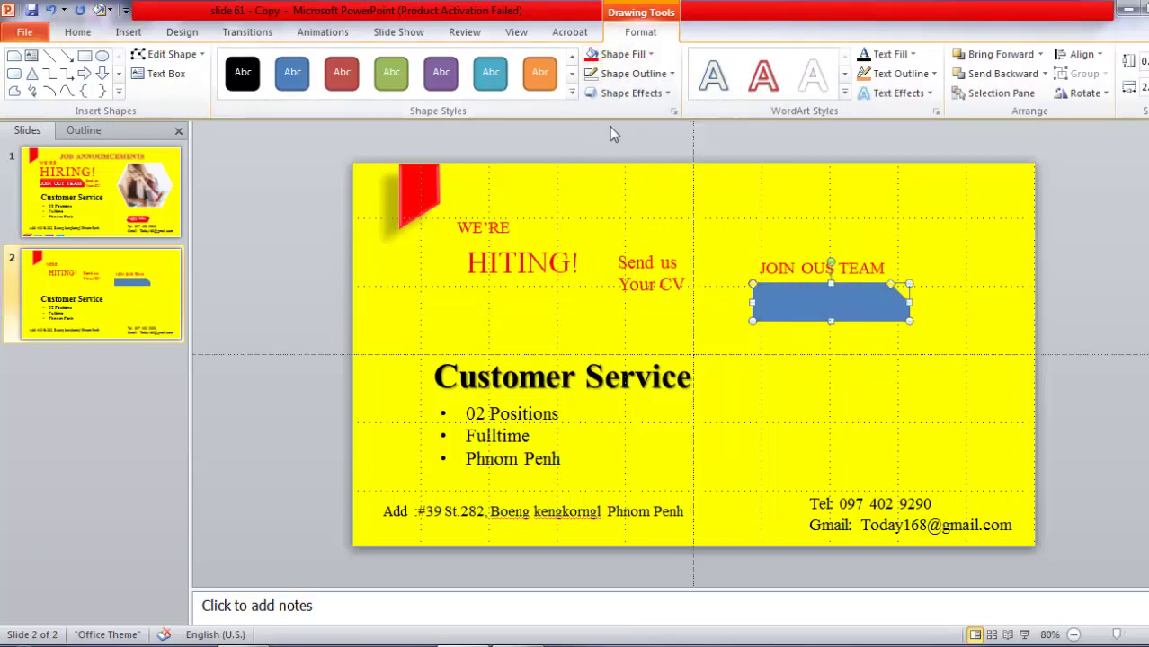
{"action": "left_click", "coordinate": [621, 54]}
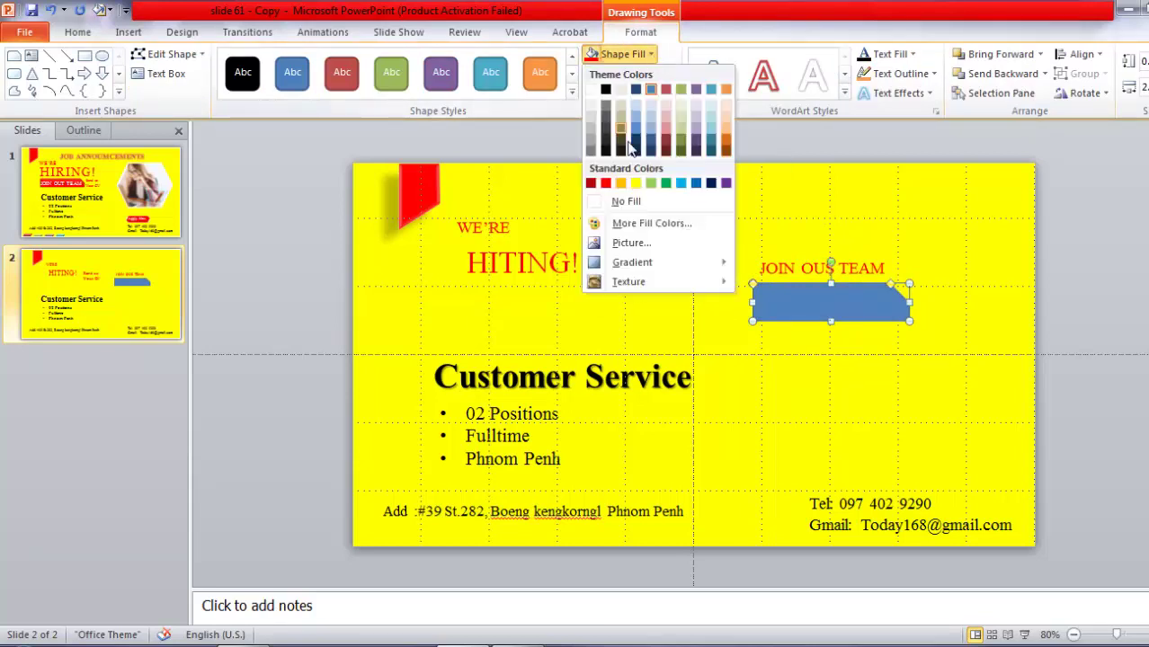
{"action": "left_click", "coordinate": [606, 184]}
{"action": "key", "text": "Escape"}
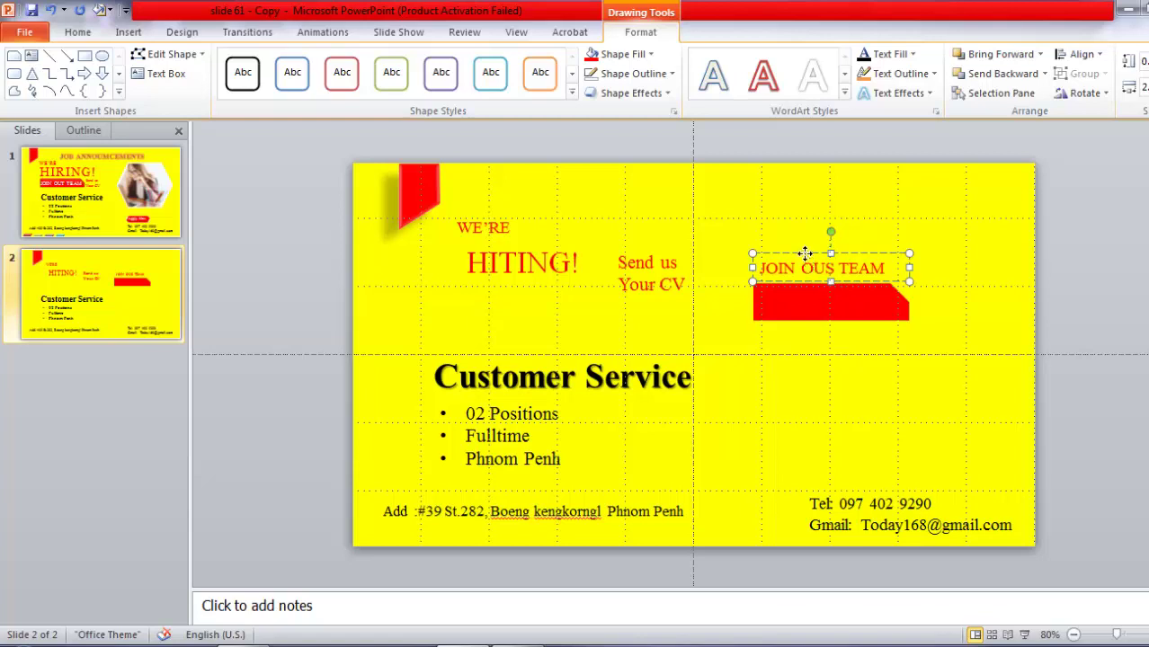
Try a white fill on the JOIN OUS TEAM text box, then undo it
{"action": "left_click", "coordinate": [620, 53]}
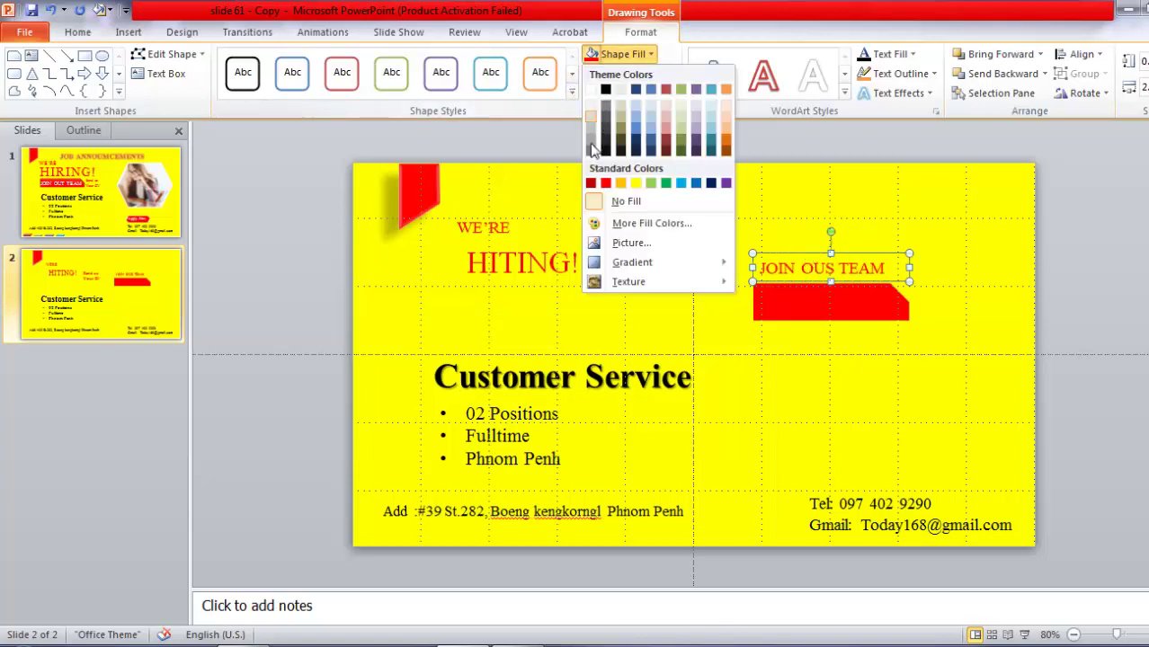
{"action": "left_click", "coordinate": [591, 90]}
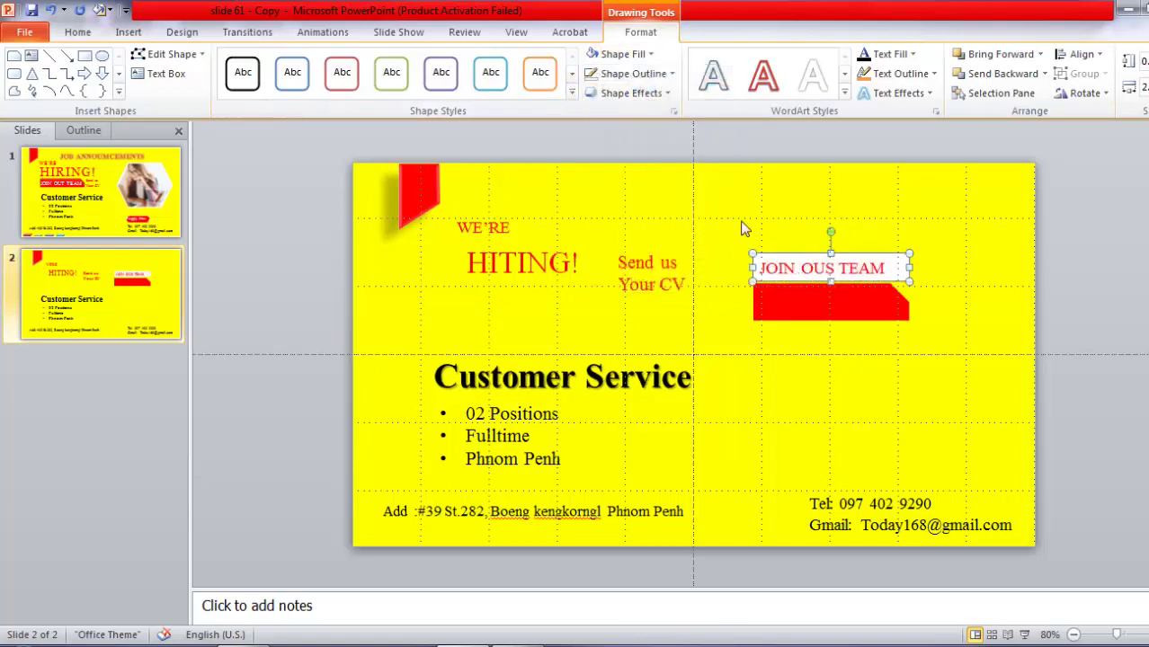
{"action": "key", "text": "ctrl+z"}
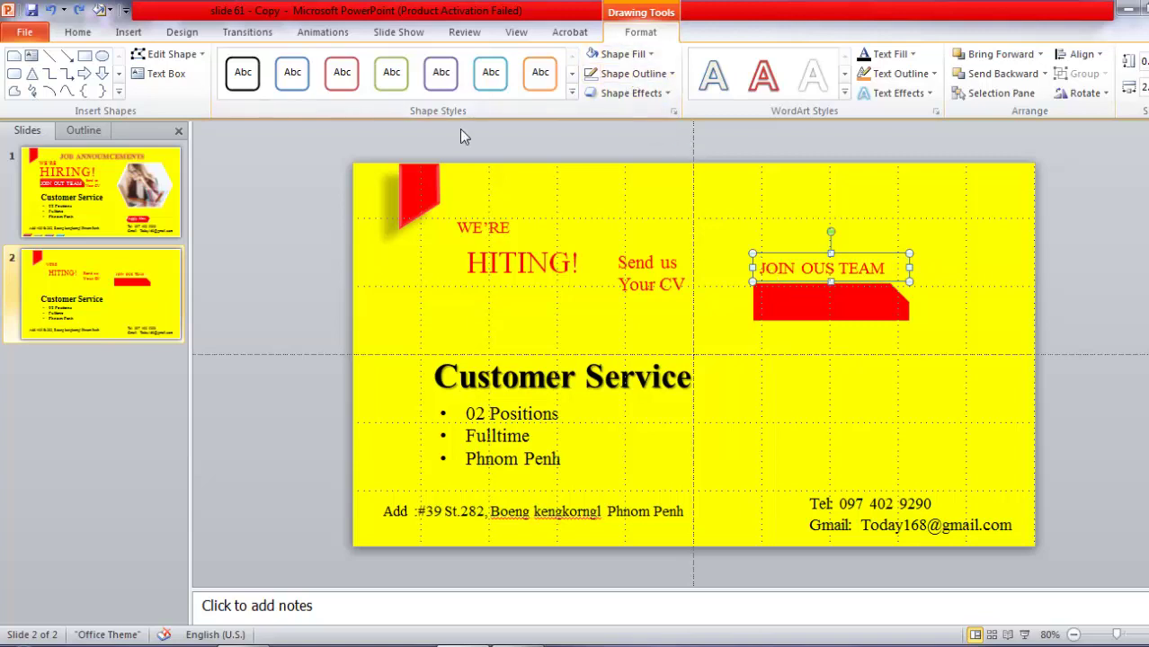
Make JOIN OUS TEAM white and bring it in front of the red bar, positioned on top
{"action": "left_click", "coordinate": [77, 31]}
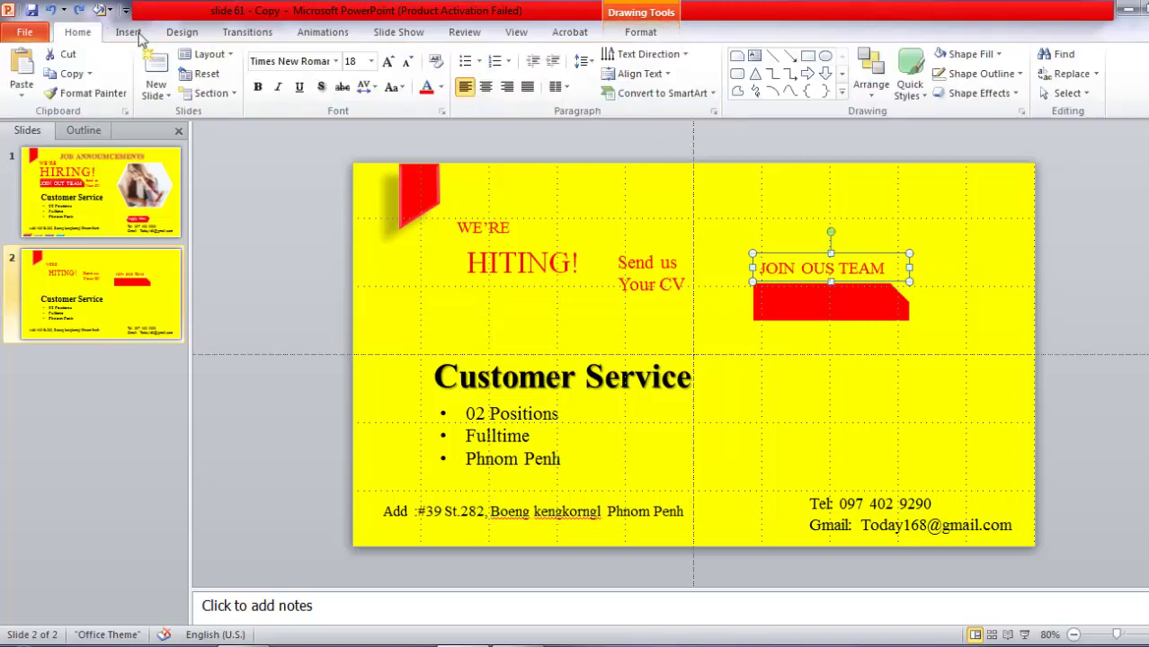
{"action": "left_click", "coordinate": [441, 88]}
{"action": "left_click", "coordinate": [434, 126]}
{"action": "left_click_drag", "start_coordinate": [787, 261], "coordinate": [796, 314]}
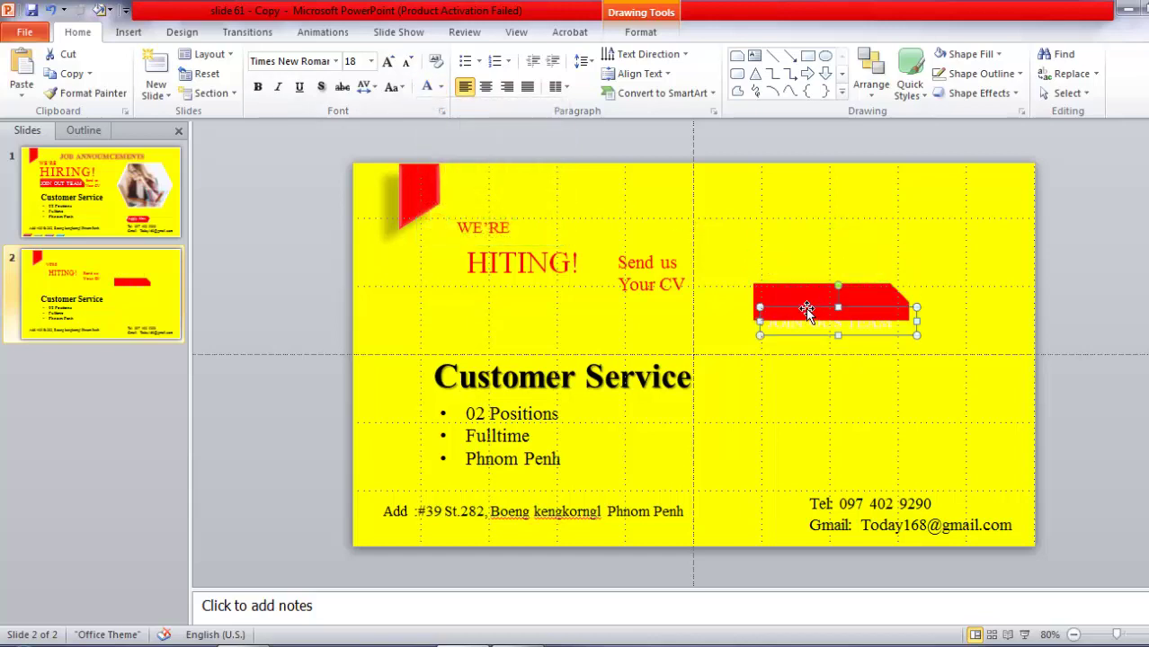
{"action": "right_click", "coordinate": [806, 310]}
{"action": "mouse_move", "coordinate": [868, 486]}
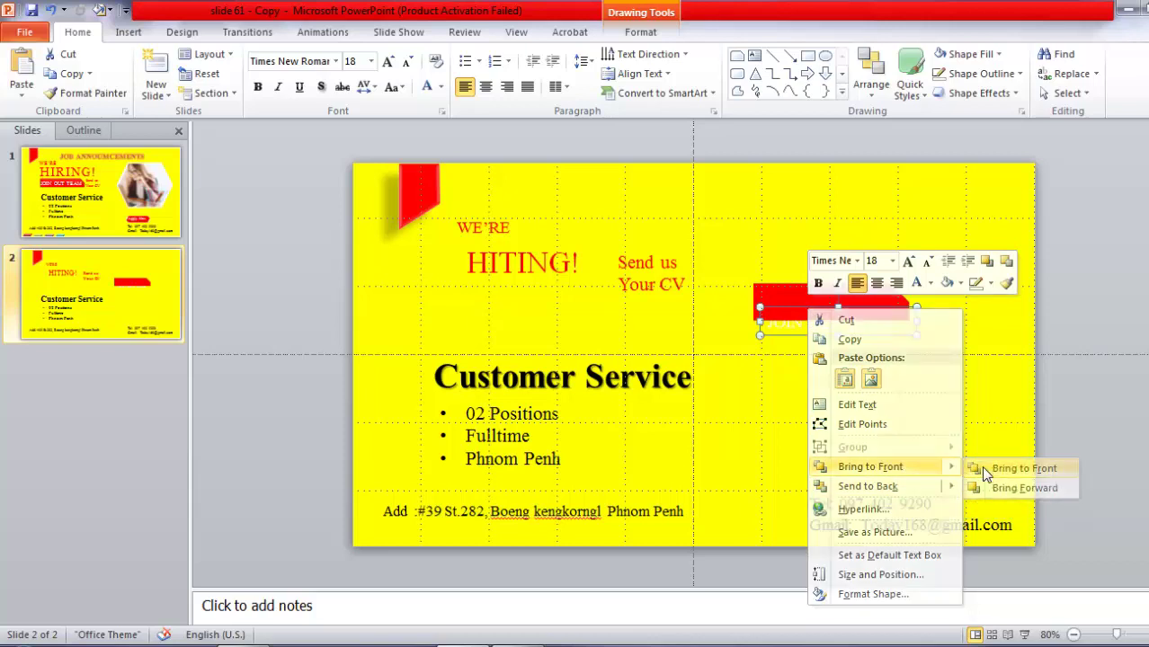
{"action": "left_click", "coordinate": [1011, 466]}
{"action": "key", "text": "Up"}
{"action": "key", "text": "Up"}
{"action": "key", "text": "Up"}
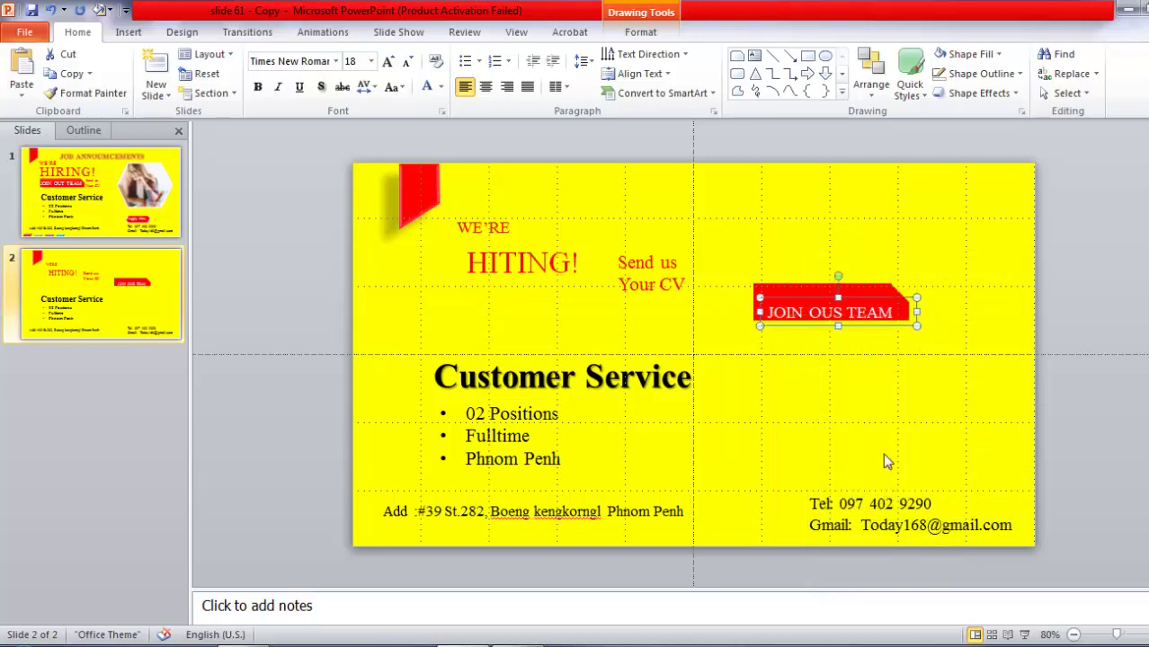
{"action": "key", "text": "Left"}
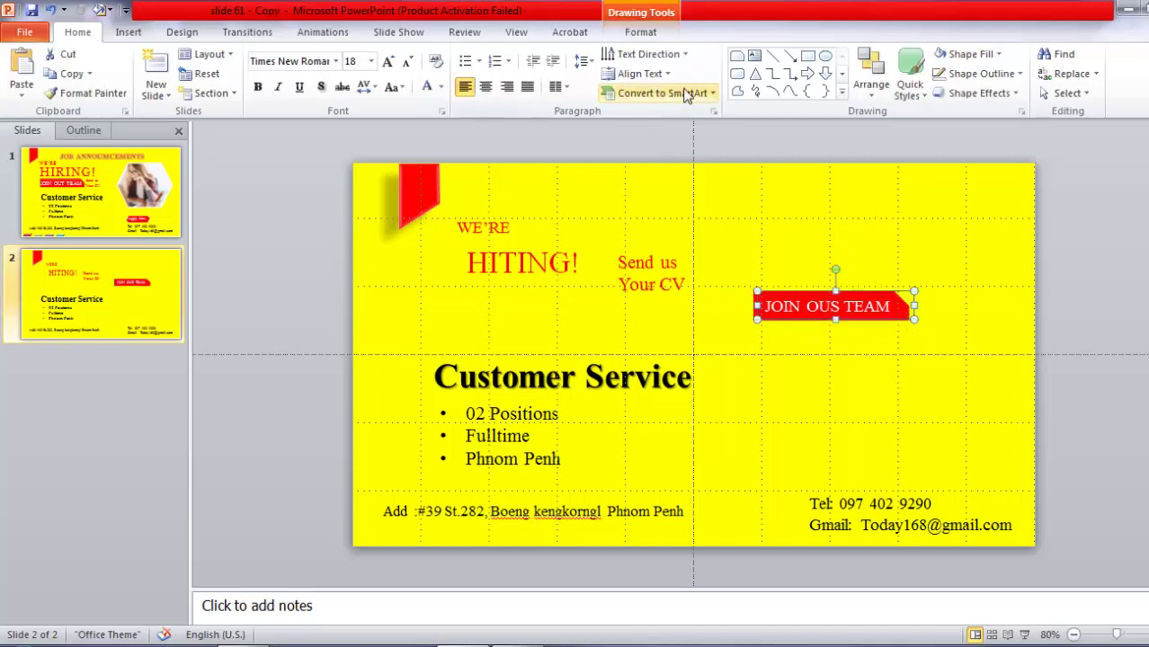
Give the red bar a shadowed preset shape effect
{"action": "left_click", "coordinate": [640, 30]}
{"action": "left_click", "coordinate": [668, 96]}
{"action": "mouse_move", "coordinate": [638, 124]}
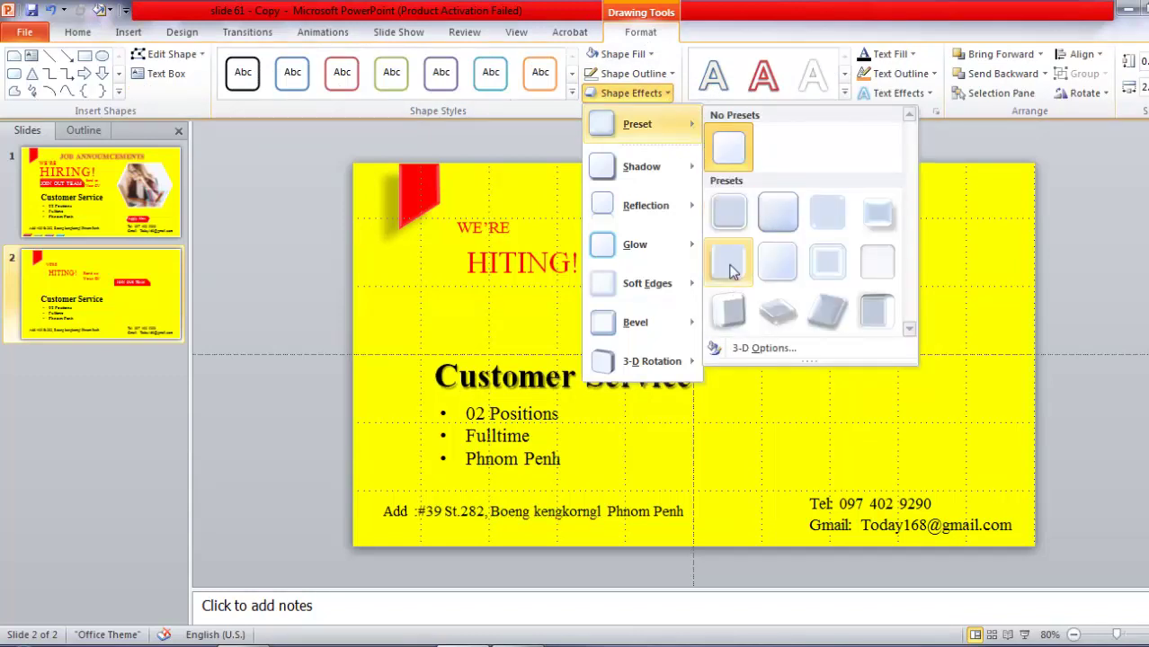
{"action": "left_click", "coordinate": [742, 259]}
Select the bar and its text together and move the banner left beneath HITING!
{"action": "left_click_drag", "start_coordinate": [935, 388], "coordinate": [720, 256]}
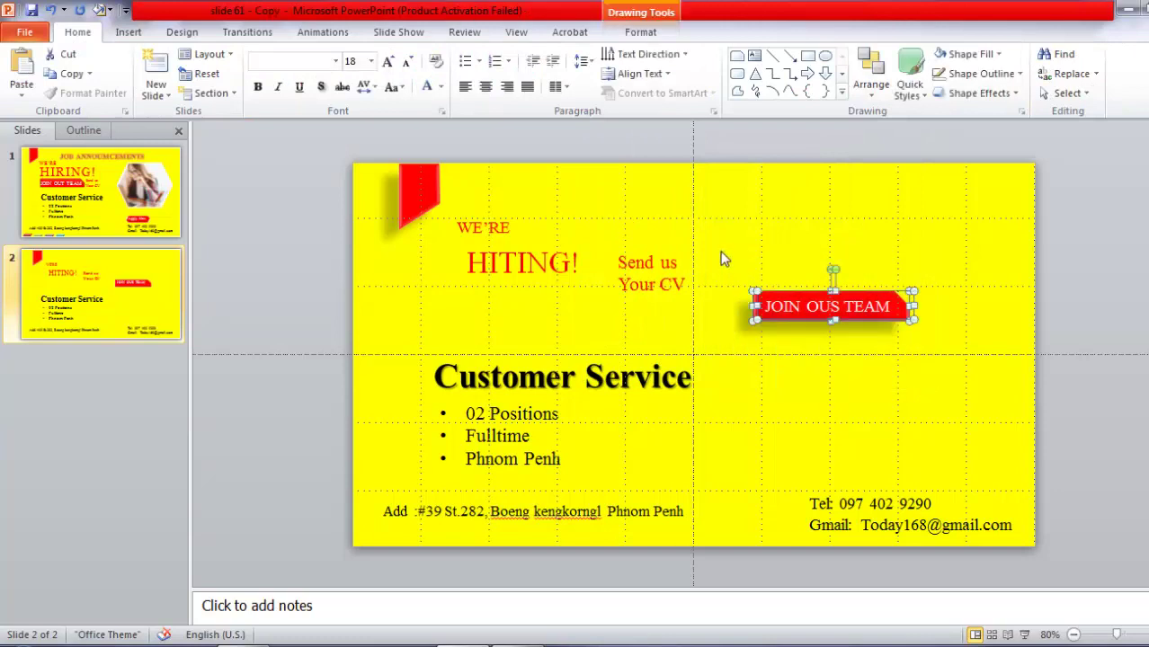
{"action": "left_click", "coordinate": [782, 329]}
{"action": "left_click_drag", "start_coordinate": [789, 329], "coordinate": [464, 323]}
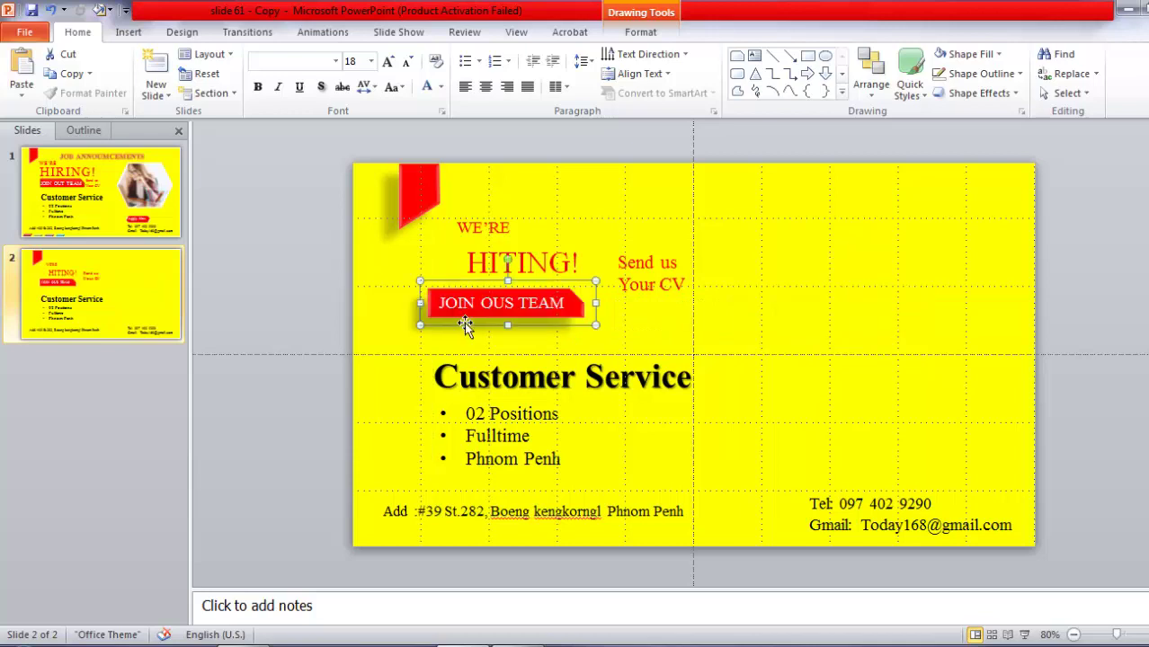
{"action": "key", "text": "ctrl+z"}
Add a text shadow to HITING! and grow it one font size
{"action": "left_click", "coordinate": [94, 201]}
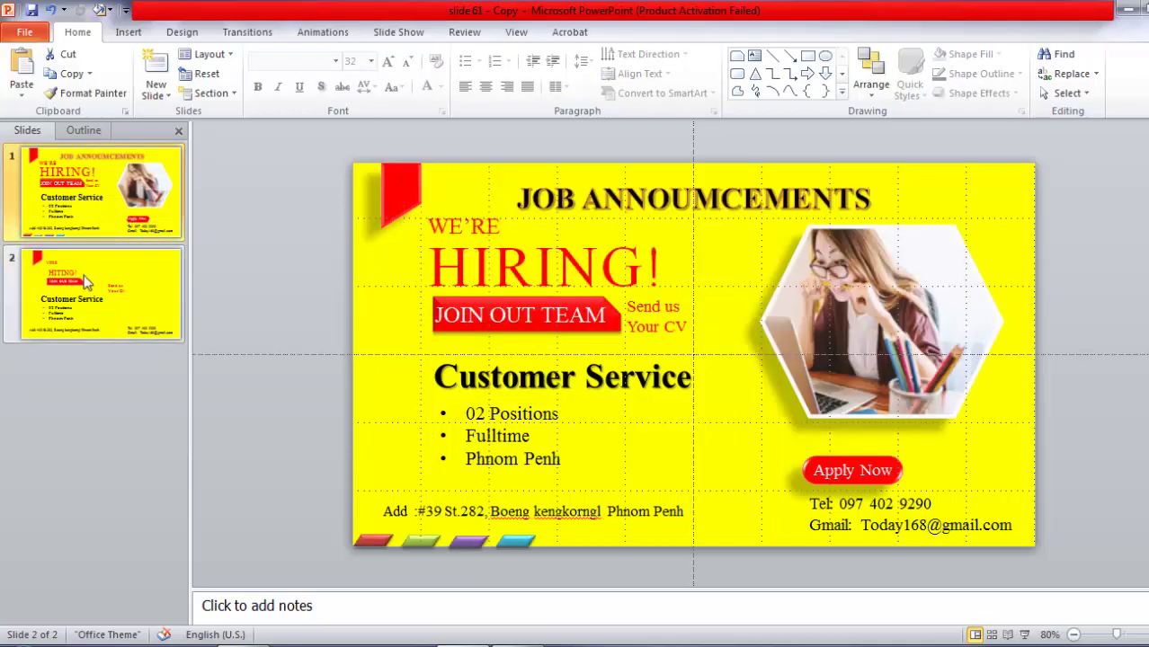
{"action": "left_click", "coordinate": [83, 275]}
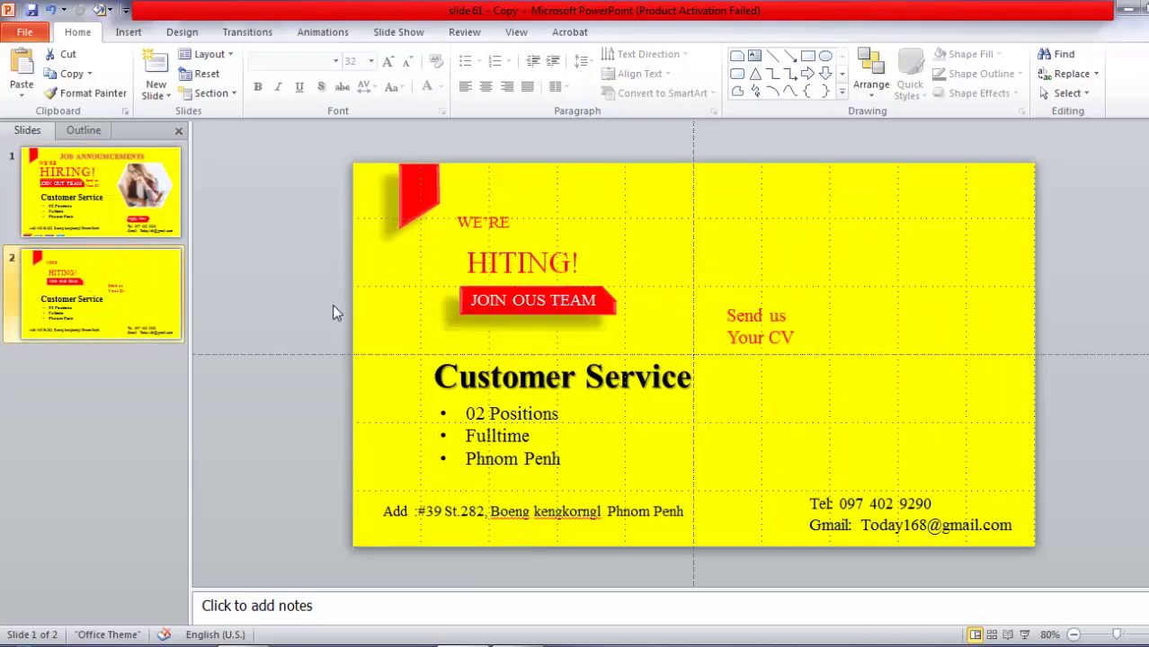
{"action": "left_click", "coordinate": [529, 272]}
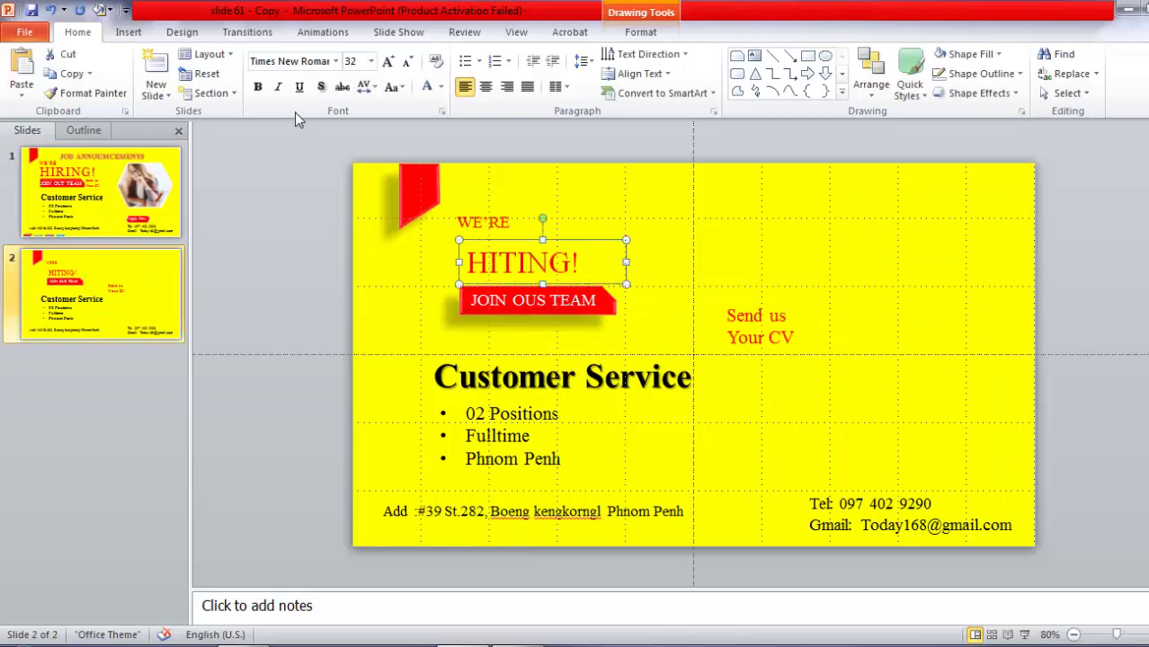
{"action": "left_click", "coordinate": [258, 87]}
{"action": "left_click", "coordinate": [258, 88]}
{"action": "left_click", "coordinate": [320, 87]}
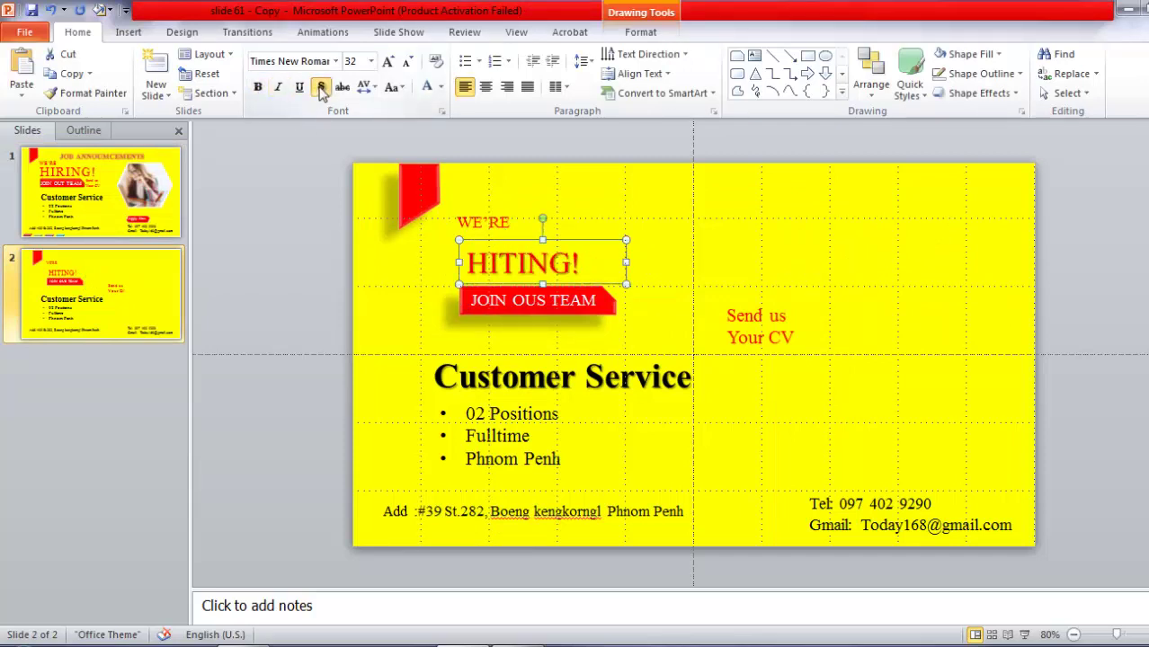
{"action": "left_click", "coordinate": [388, 61]}
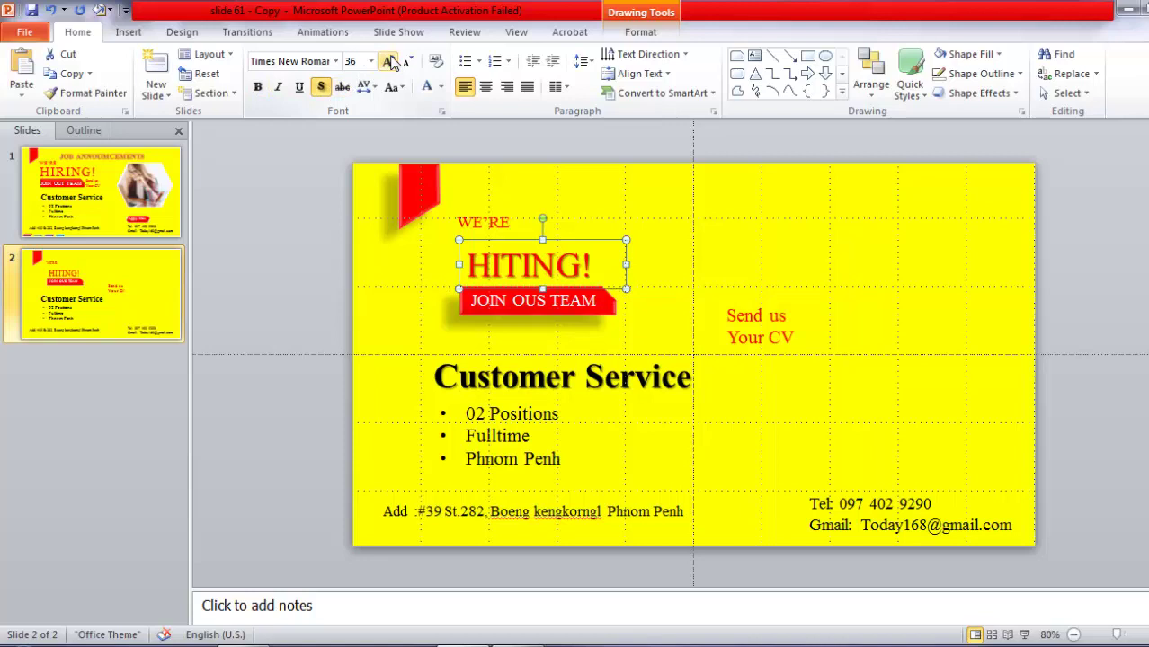
{"action": "left_click_drag", "start_coordinate": [624, 255], "coordinate": [618, 248]}
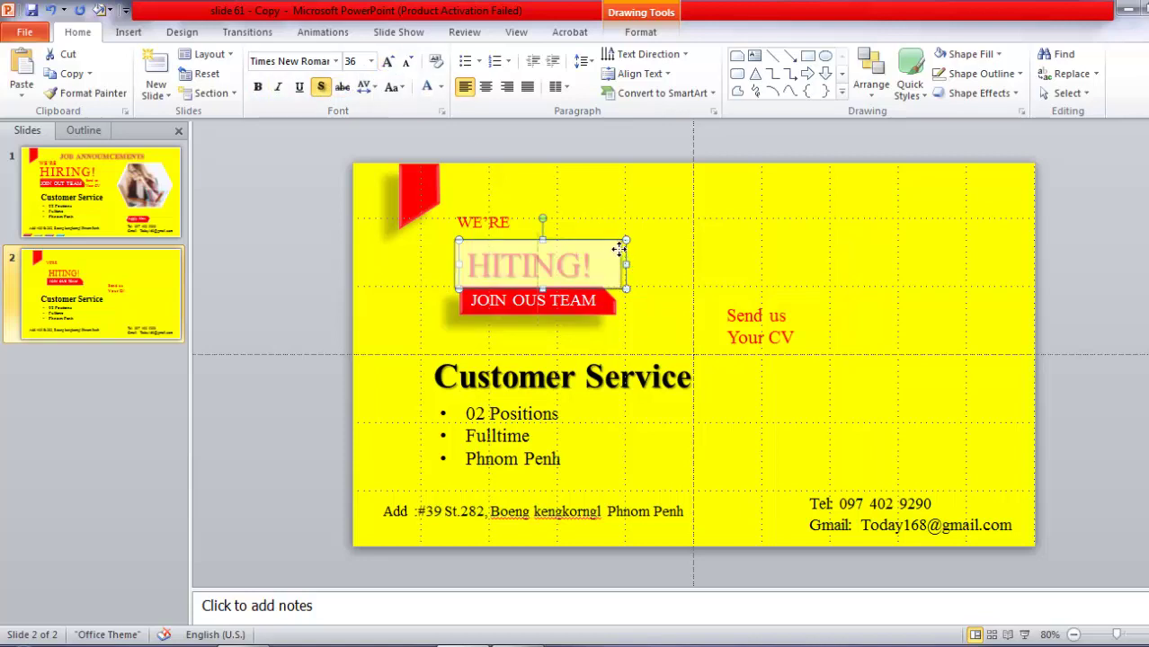
After comparing with slide 1, enlarge HITING! to 48 pt and select its text
{"action": "key", "text": "Page_Up"}
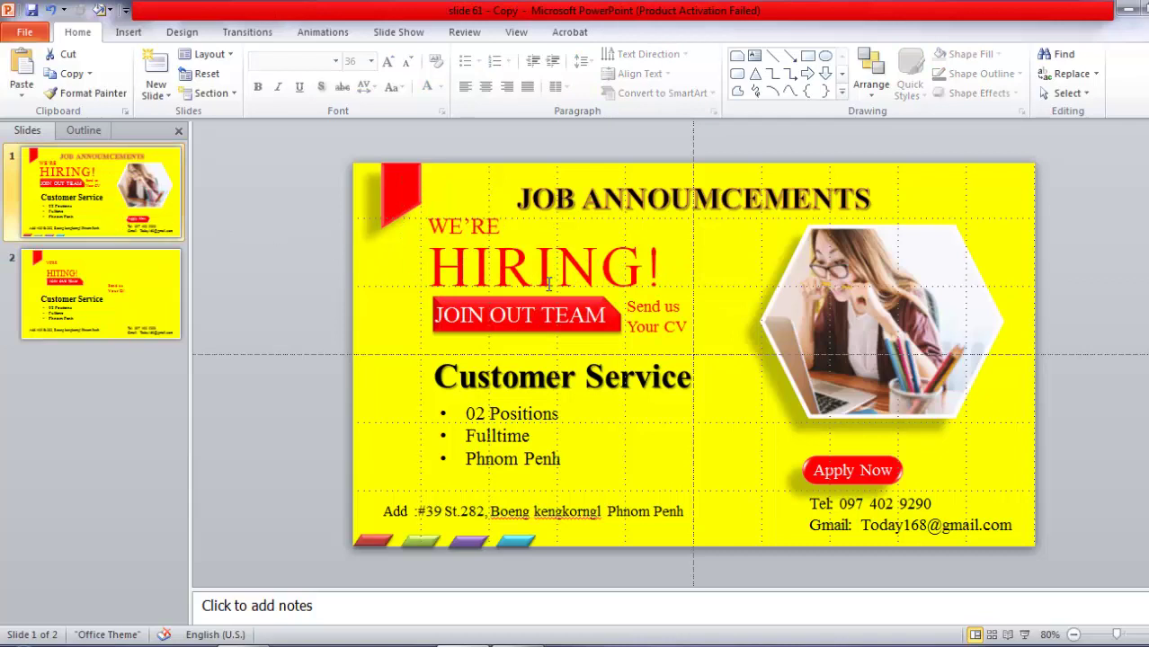
{"action": "left_click", "coordinate": [117, 261]}
{"action": "left_click", "coordinate": [552, 243]}
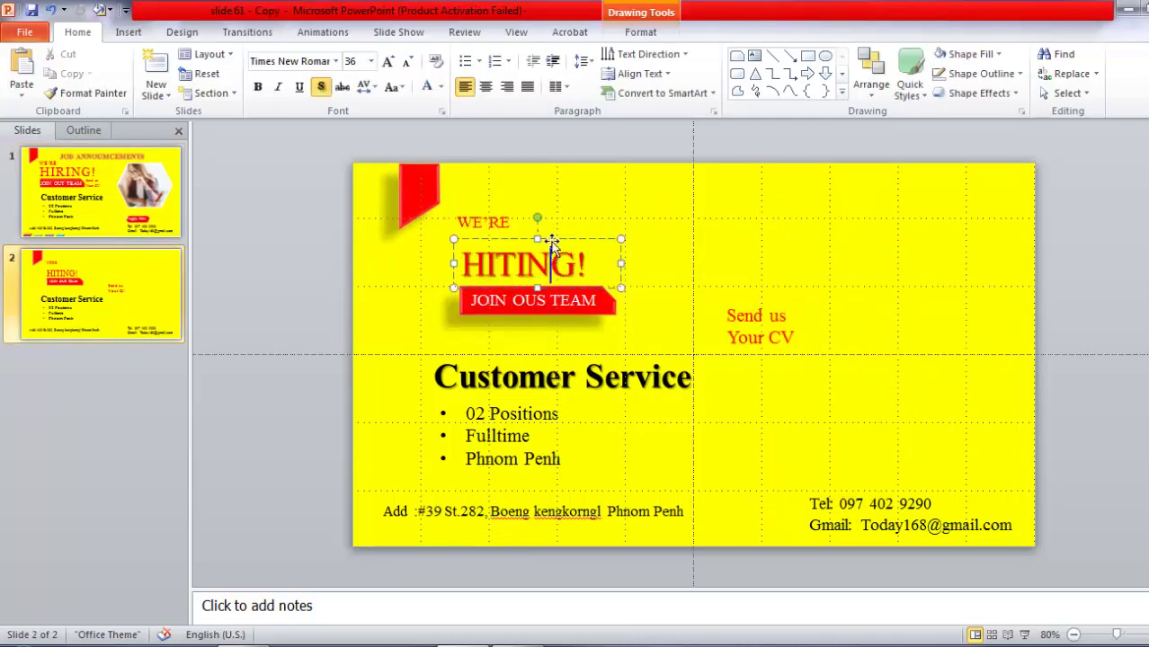
{"action": "left_click", "coordinate": [387, 61]}
{"action": "left_click", "coordinate": [388, 61]}
{"action": "left_click", "coordinate": [387, 61]}
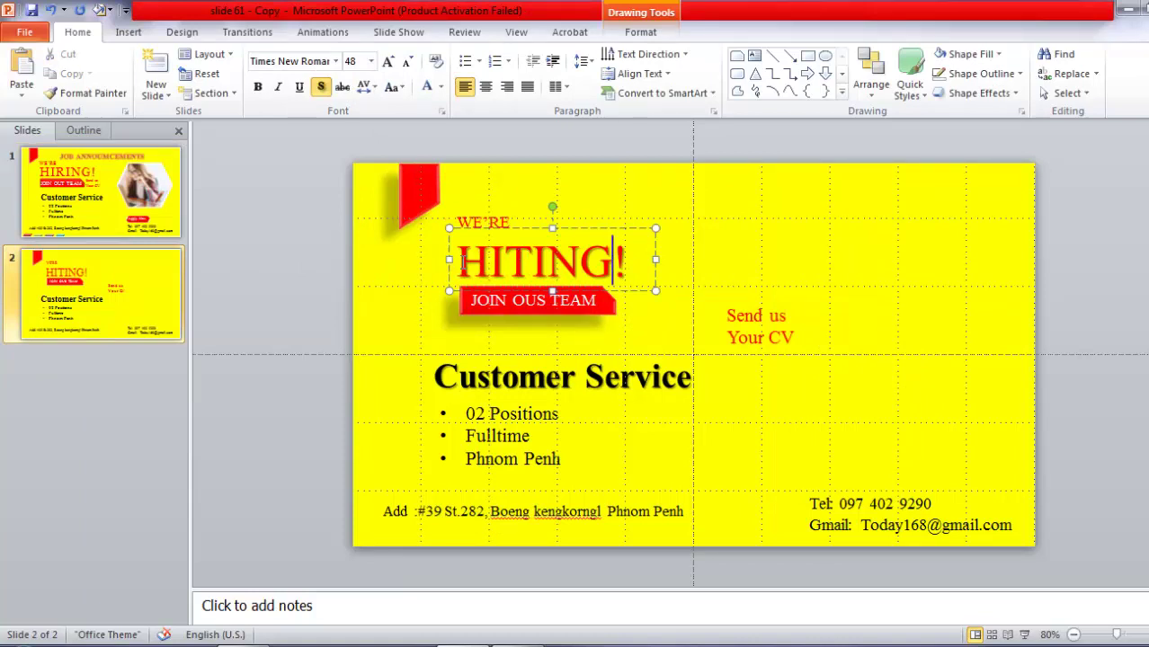
{"action": "left_click_drag", "start_coordinate": [461, 261], "coordinate": [614, 279]}
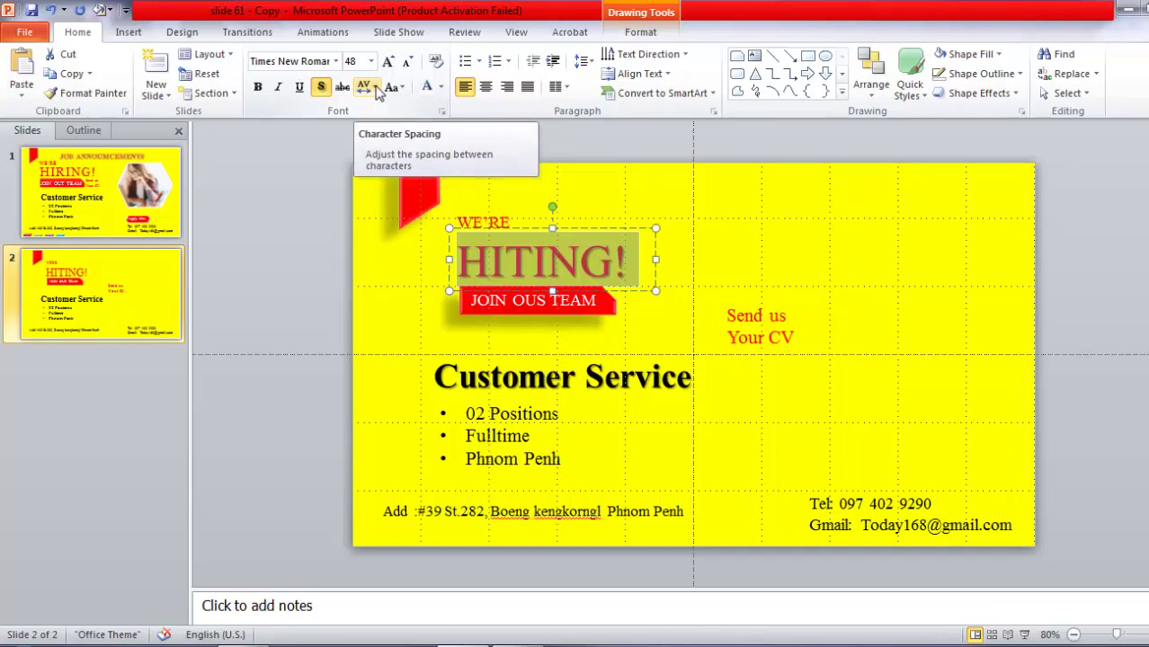
Set HITING! character spacing to Expanded by about 2 pt
{"action": "left_click", "coordinate": [376, 88]}
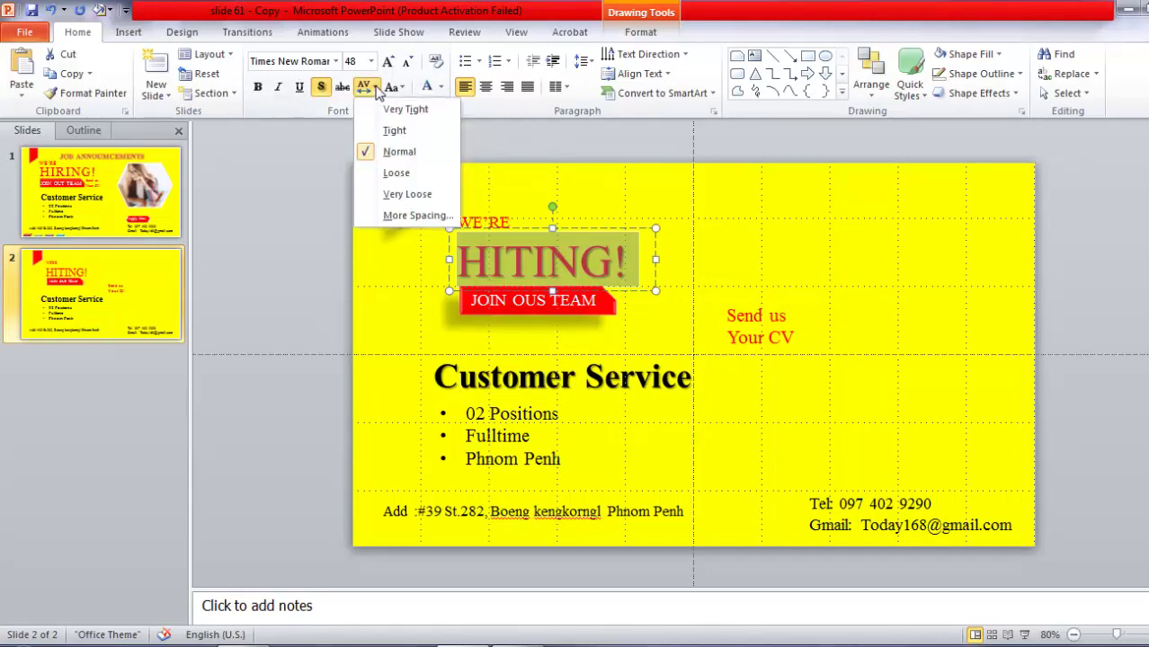
{"action": "left_click", "coordinate": [401, 220]}
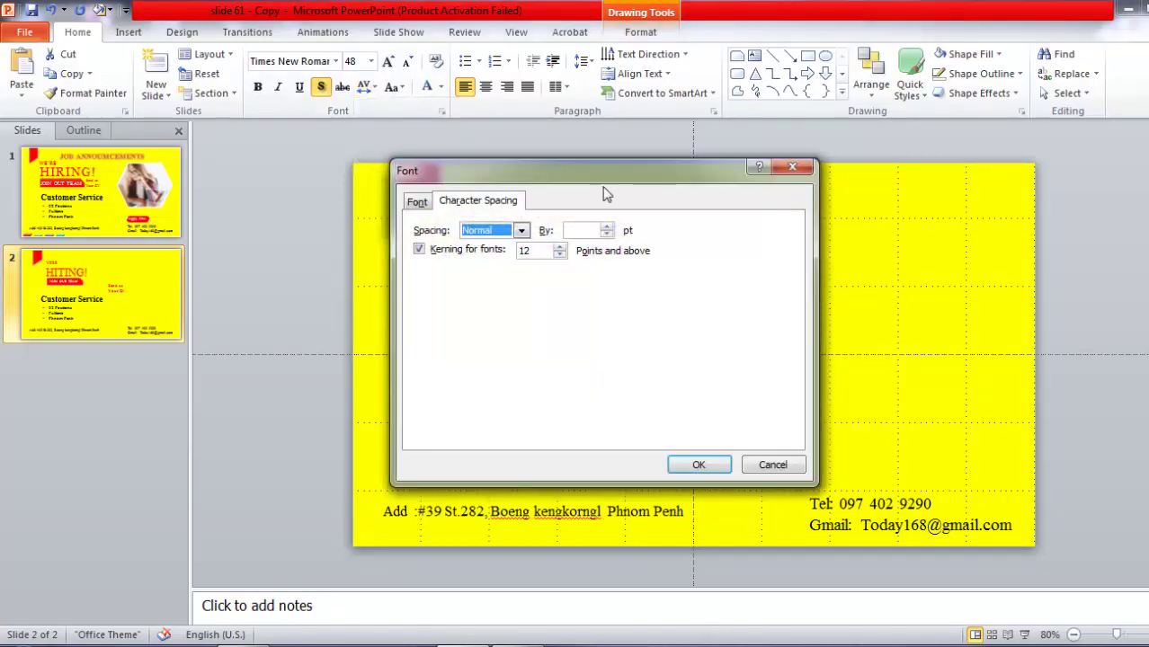
{"action": "mouse_move", "coordinate": [586, 197]}
{"action": "left_mouse_down"}
{"action": "mouse_move", "coordinate": [363, 306]}
{"action": "mouse_move", "coordinate": [379, 312]}
{"action": "left_mouse_up"}
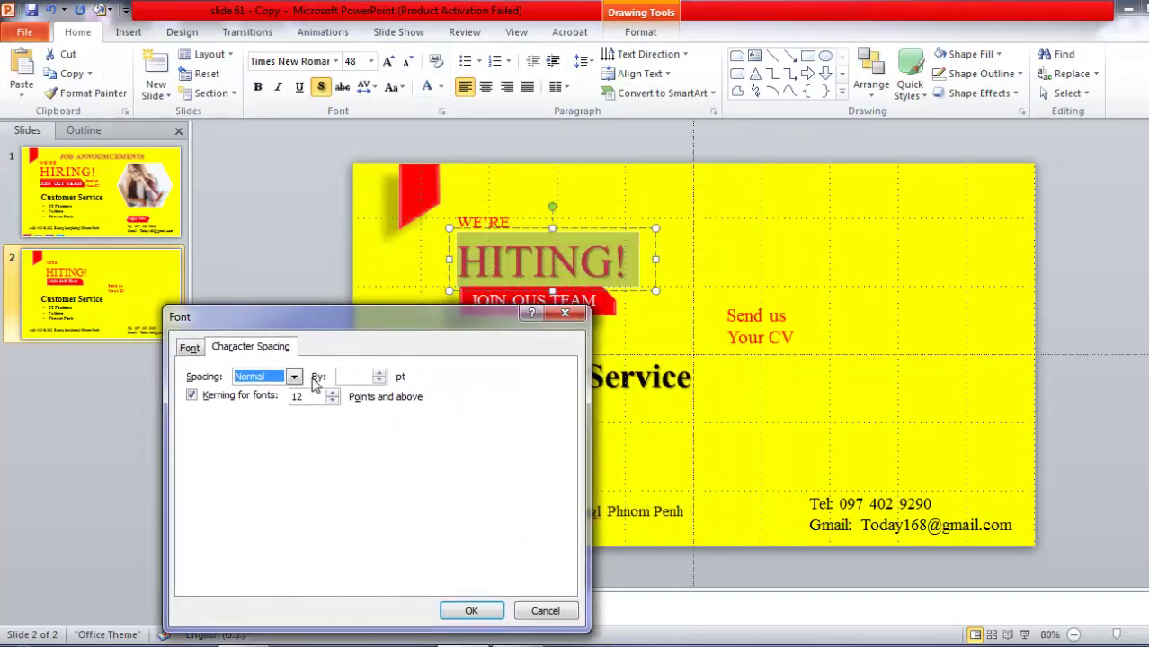
{"action": "left_click", "coordinate": [379, 374]}
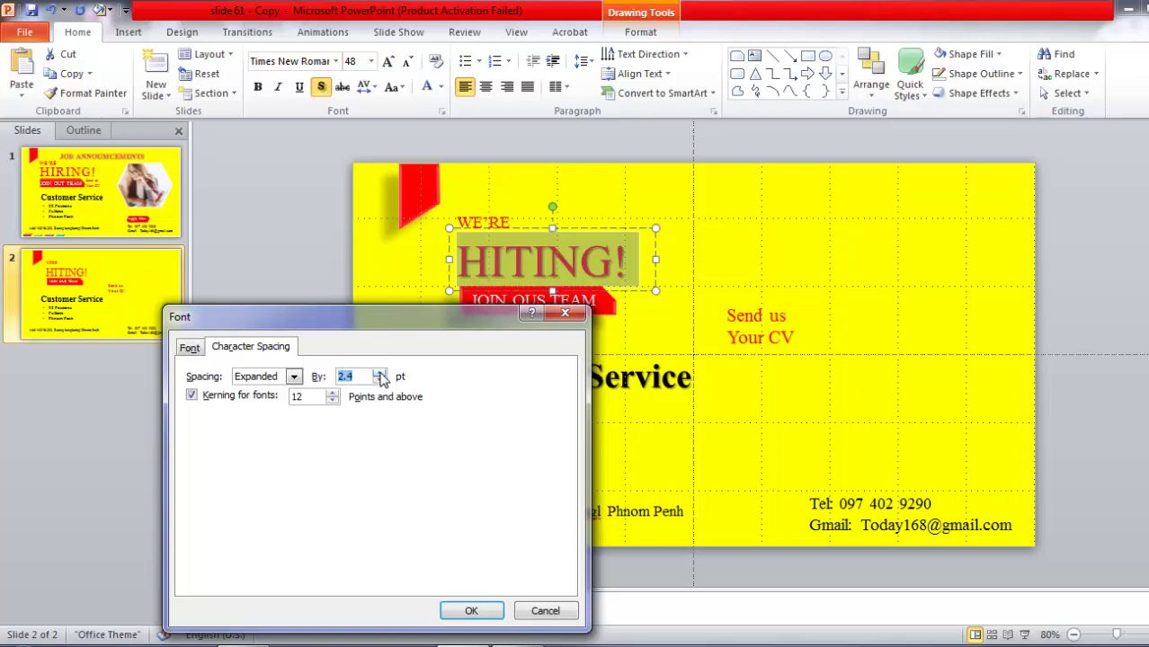
{"action": "left_click", "coordinate": [460, 613]}
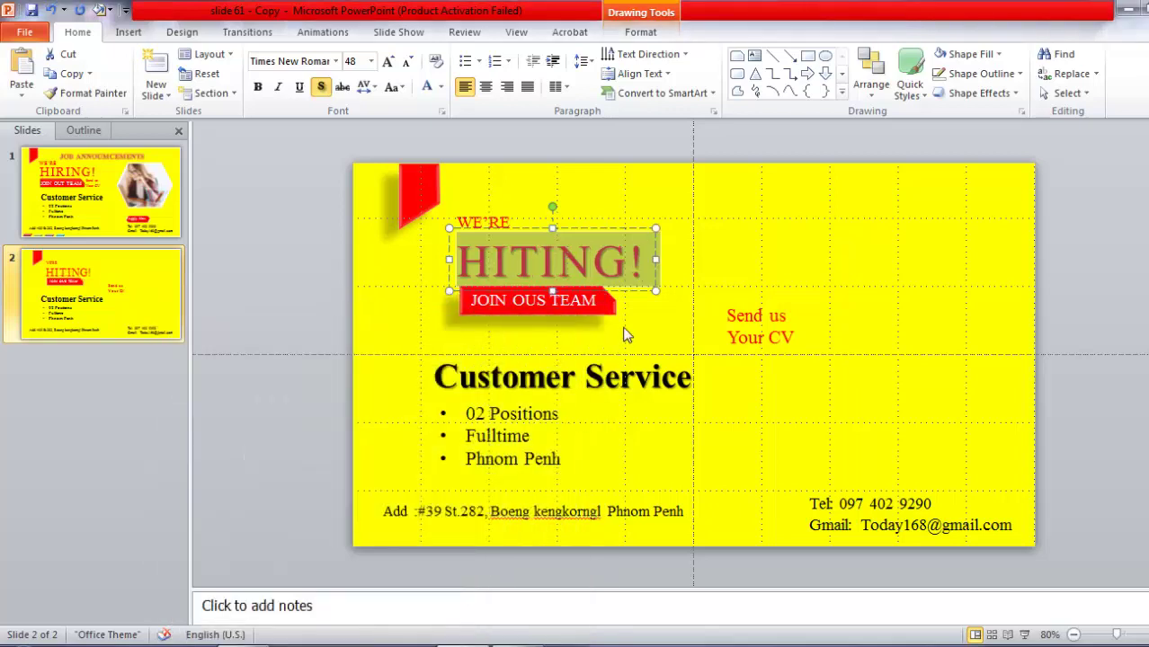
{"action": "left_click", "coordinate": [679, 273]}
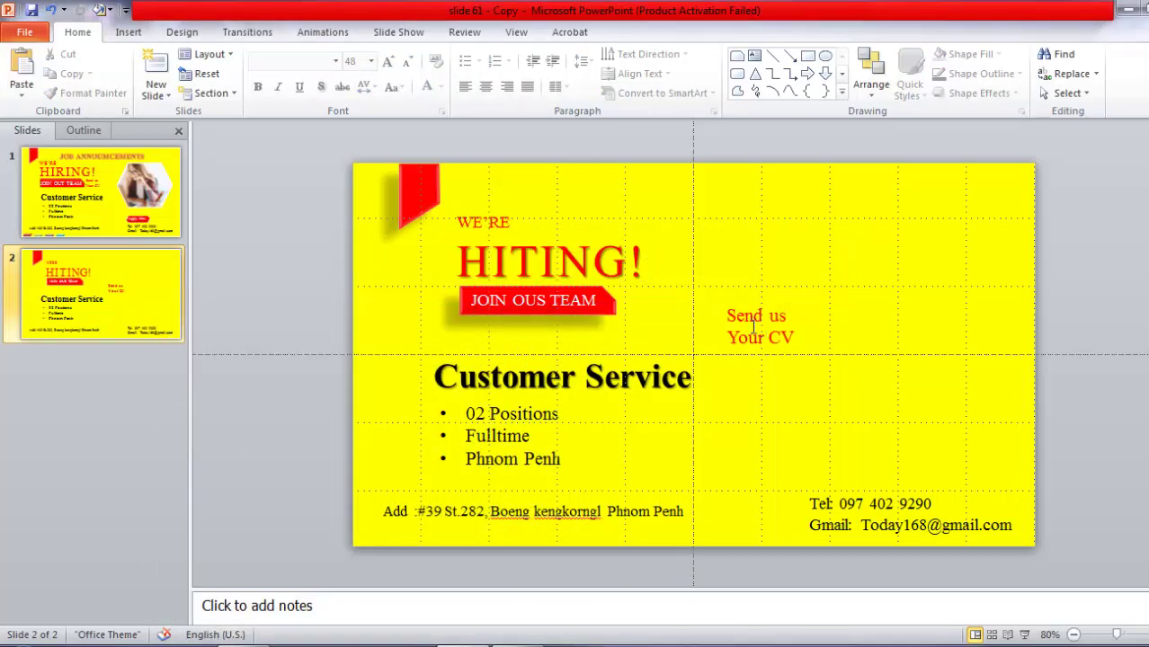
Move Send us Your CV beside the banner and make it black 18 pt text
{"action": "left_click", "coordinate": [743, 306]}
{"action": "left_click_drag", "start_coordinate": [742, 306], "coordinate": [643, 281]}
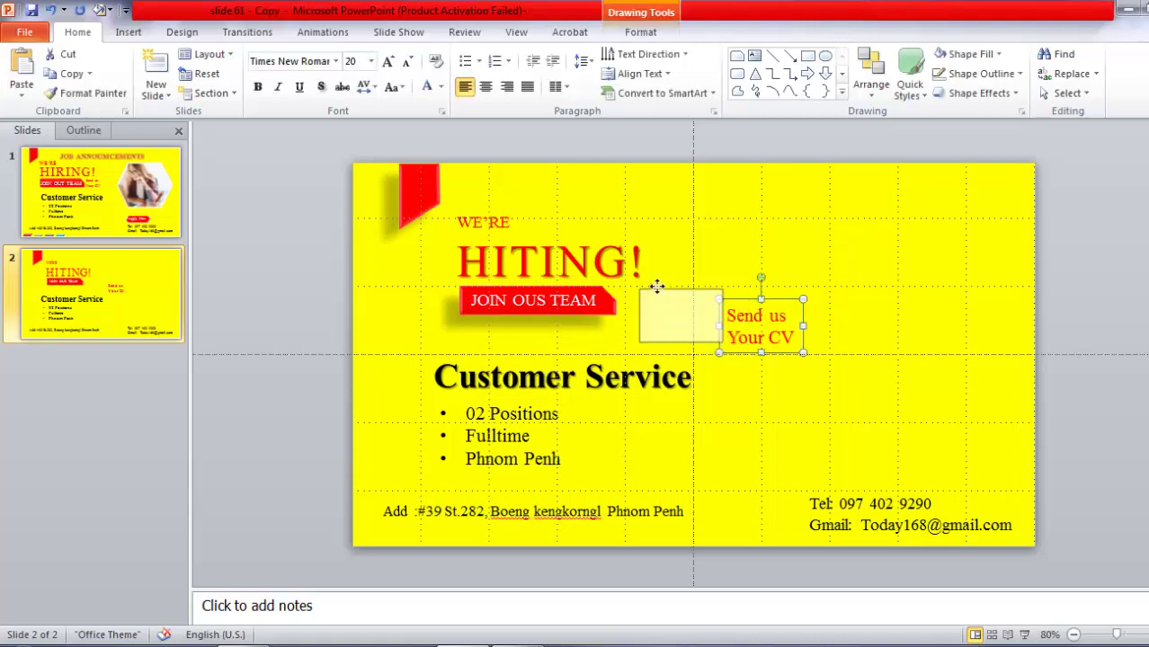
{"action": "left_click", "coordinate": [440, 86]}
{"action": "left_click", "coordinate": [435, 121]}
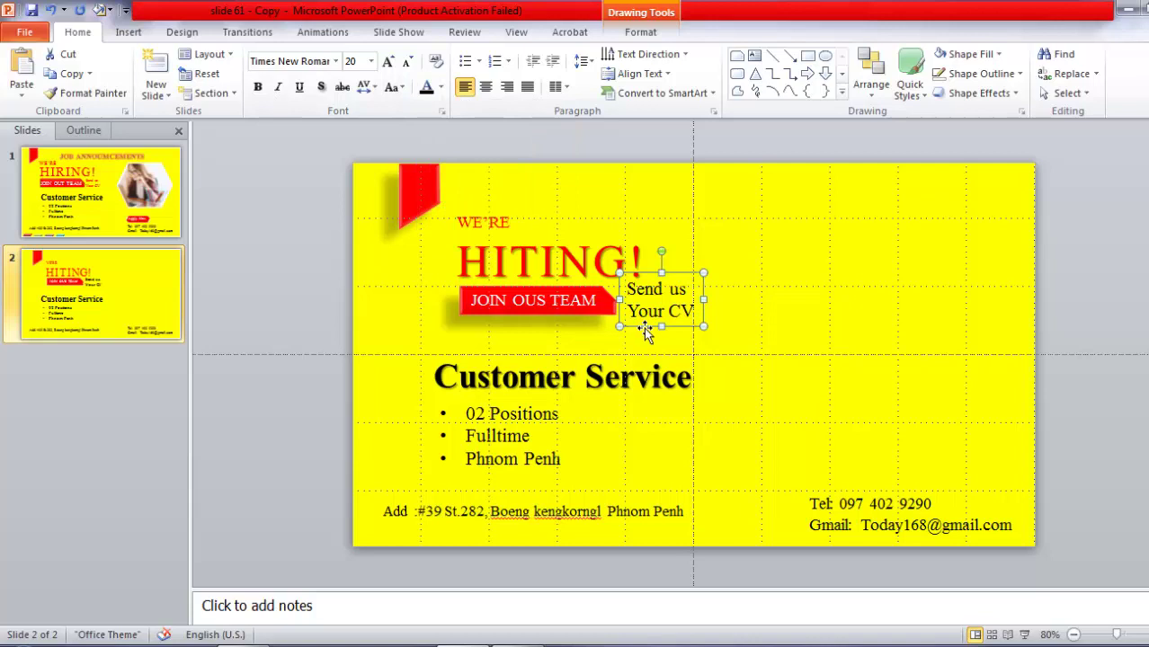
{"action": "left_click", "coordinate": [406, 61]}
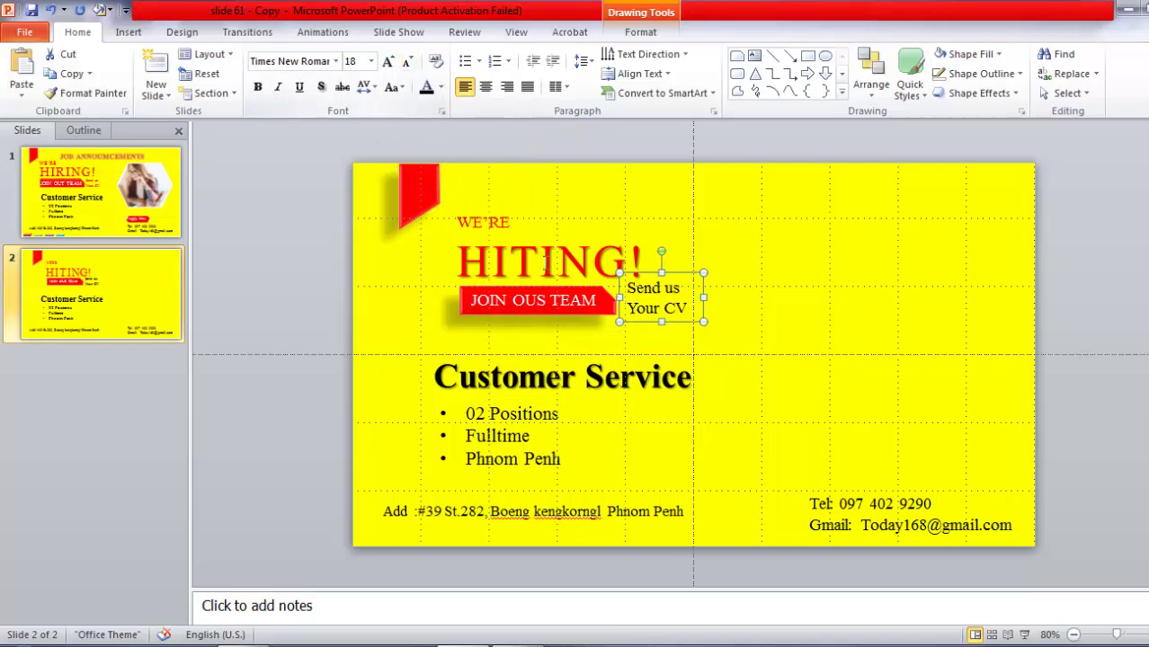
{"action": "left_click", "coordinate": [749, 313]}
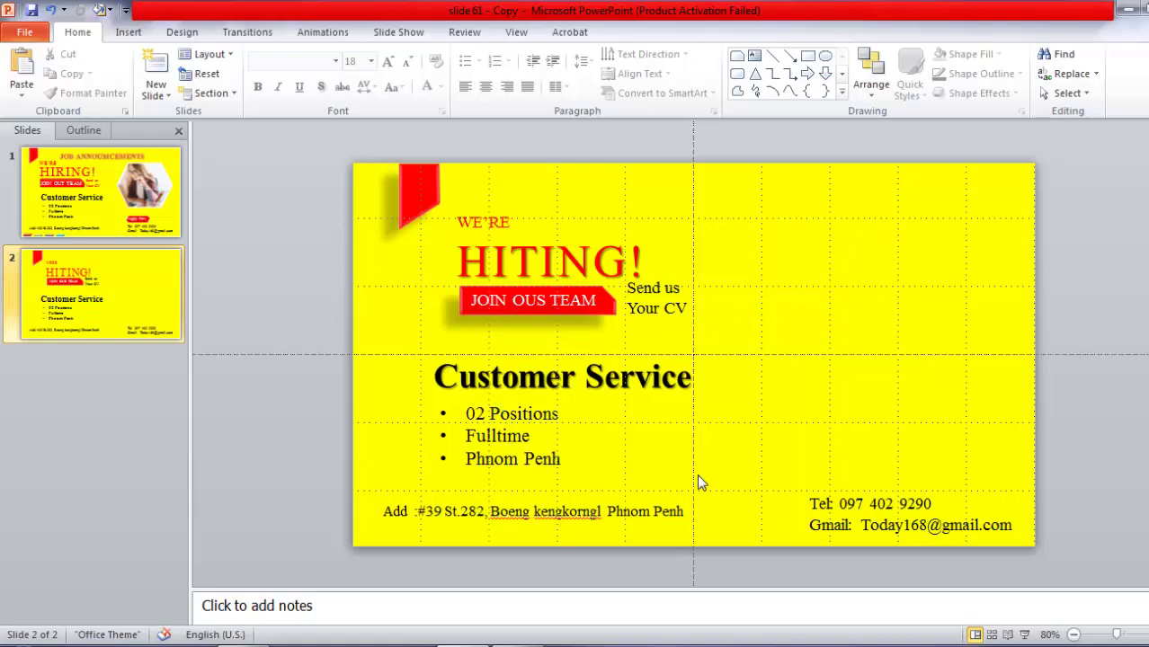
{"action": "left_click", "coordinate": [101, 192]}
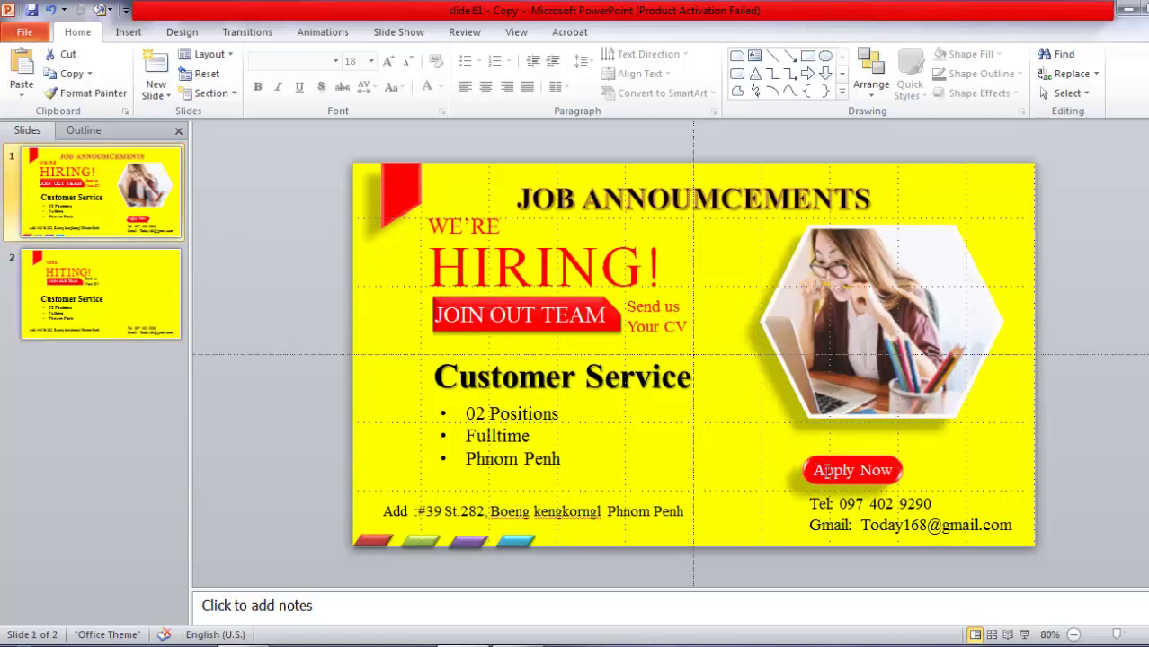
Draw a pill-shaped rounded rectangle in the lower right with white Apply Now text
{"action": "left_click", "coordinate": [163, 277]}
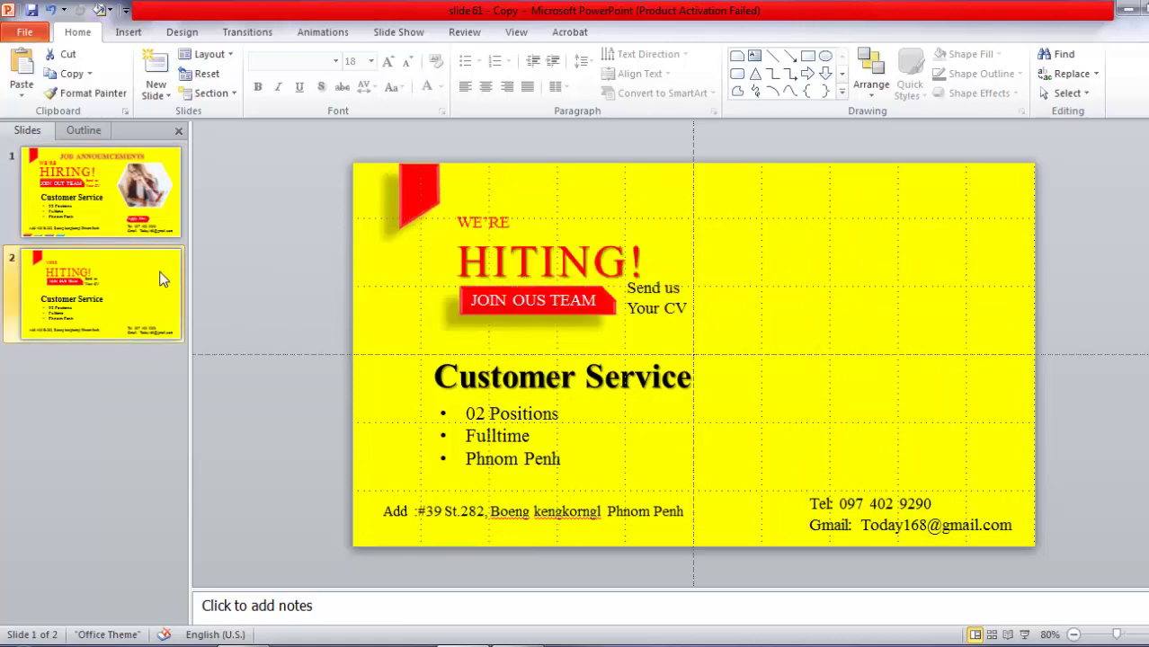
{"action": "left_click", "coordinate": [128, 31]}
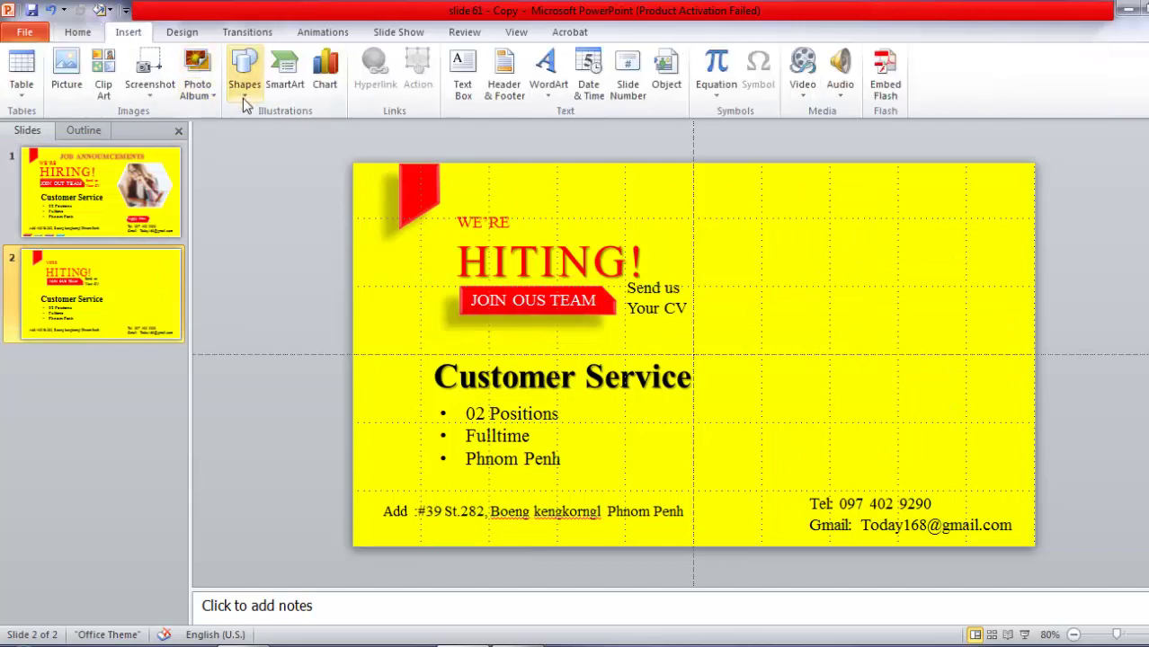
{"action": "left_click", "coordinate": [245, 74]}
{"action": "left_click", "coordinate": [342, 129]}
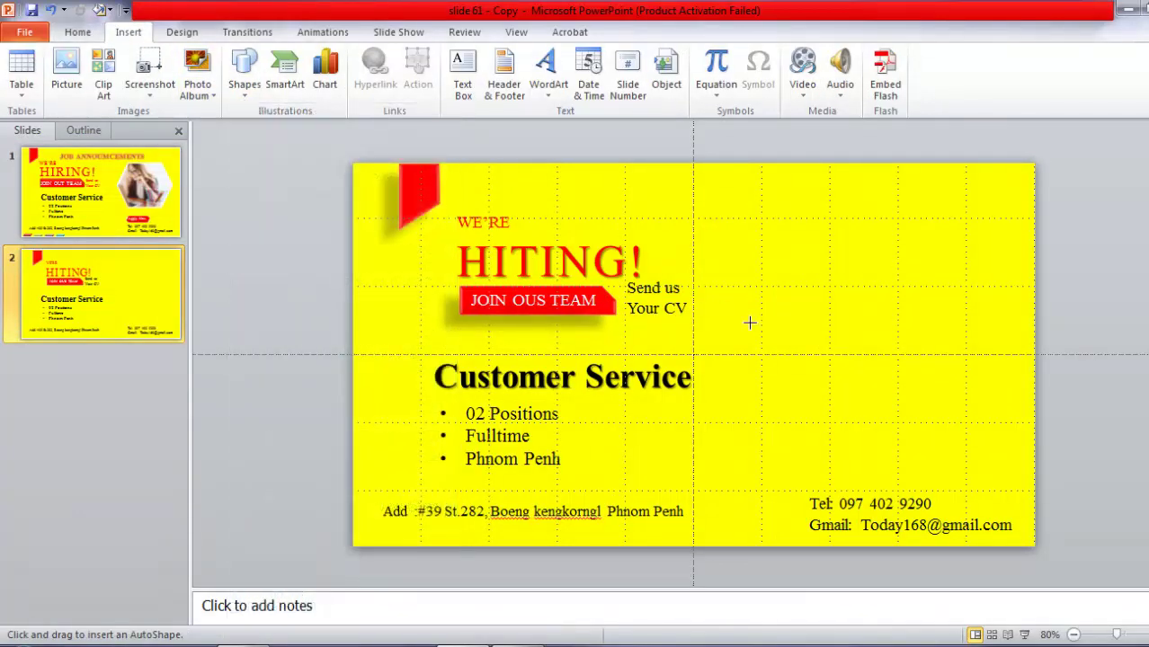
{"action": "left_click_drag", "start_coordinate": [785, 376], "coordinate": [973, 445]}
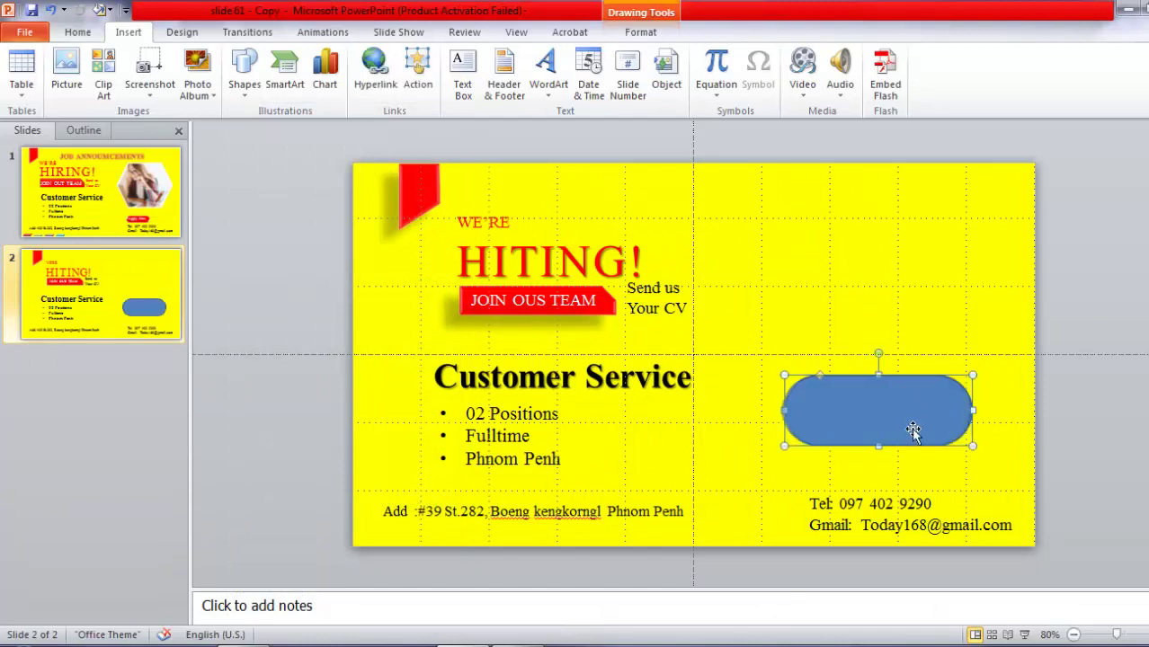
{"action": "left_click_drag", "start_coordinate": [913, 430], "coordinate": [895, 419]}
{"action": "type", "text": "Apply Now"}
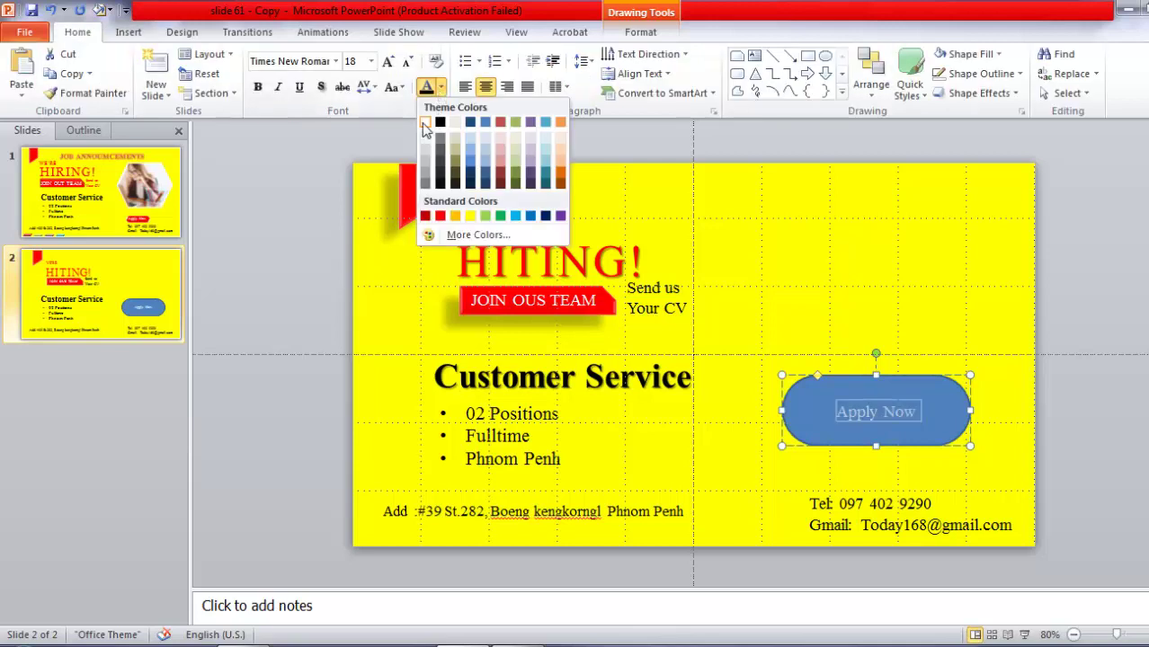
{"action": "left_click", "coordinate": [423, 123]}
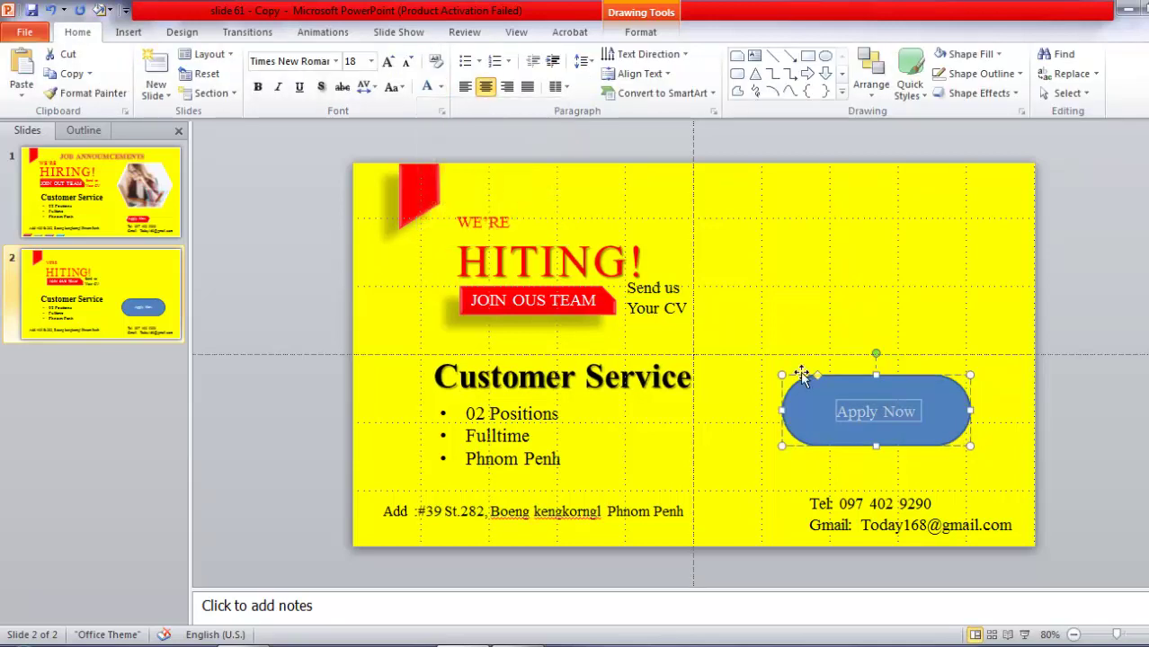
{"action": "key", "text": "Escape"}
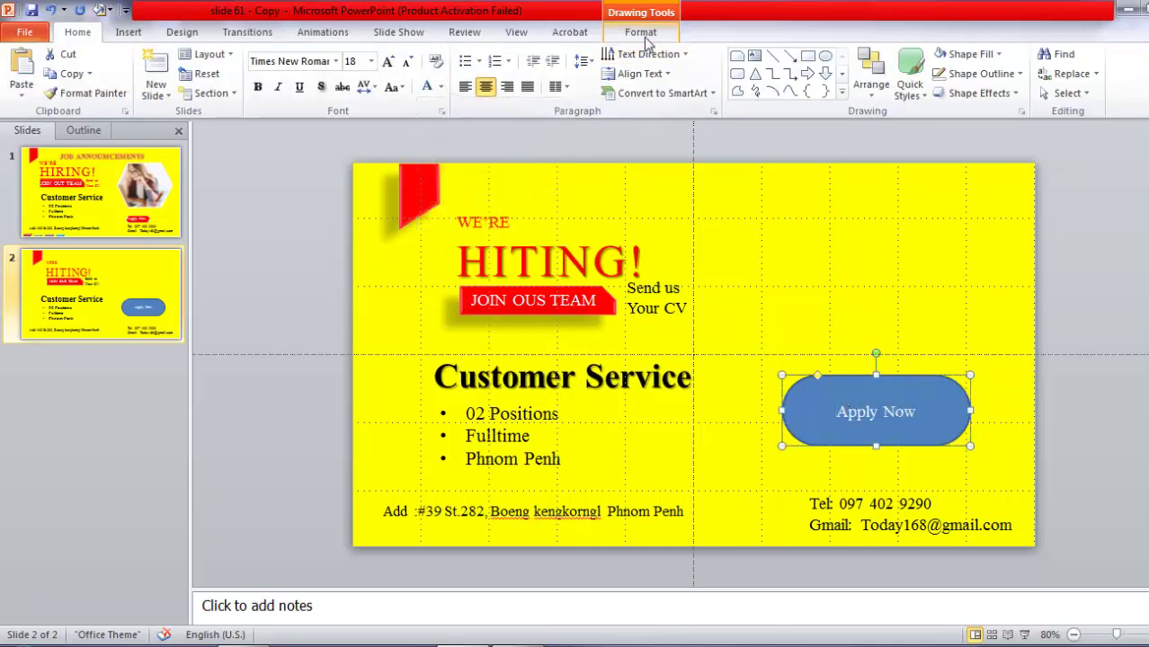
Fill the Apply Now pill red, remove its outline, and add a bevelled preset effect
{"action": "left_click", "coordinate": [640, 32]}
{"action": "left_click", "coordinate": [627, 53]}
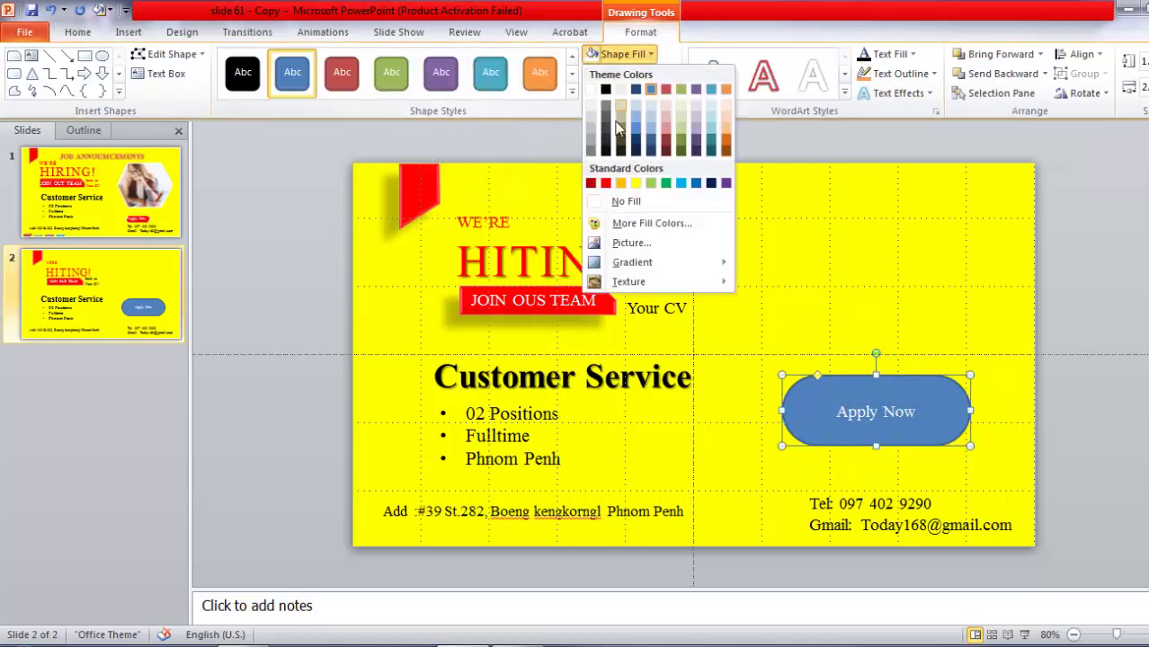
{"action": "left_click", "coordinate": [608, 183]}
{"action": "left_click", "coordinate": [634, 73]}
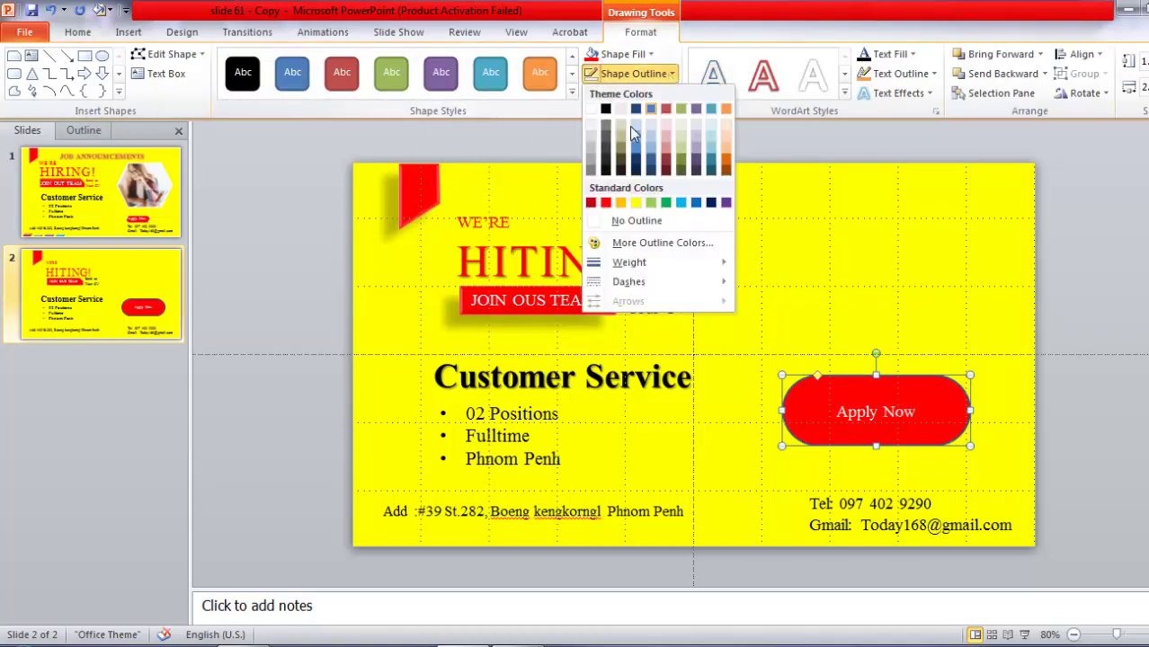
{"action": "left_click", "coordinate": [621, 221]}
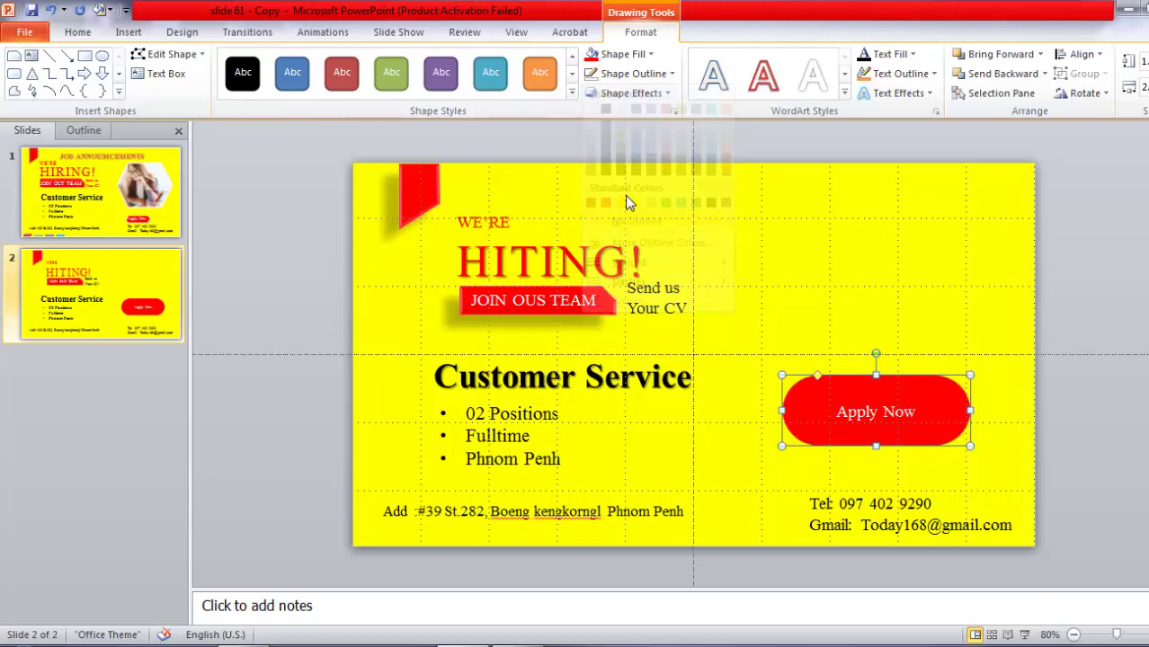
{"action": "left_click", "coordinate": [656, 97]}
{"action": "mouse_move", "coordinate": [637, 124]}
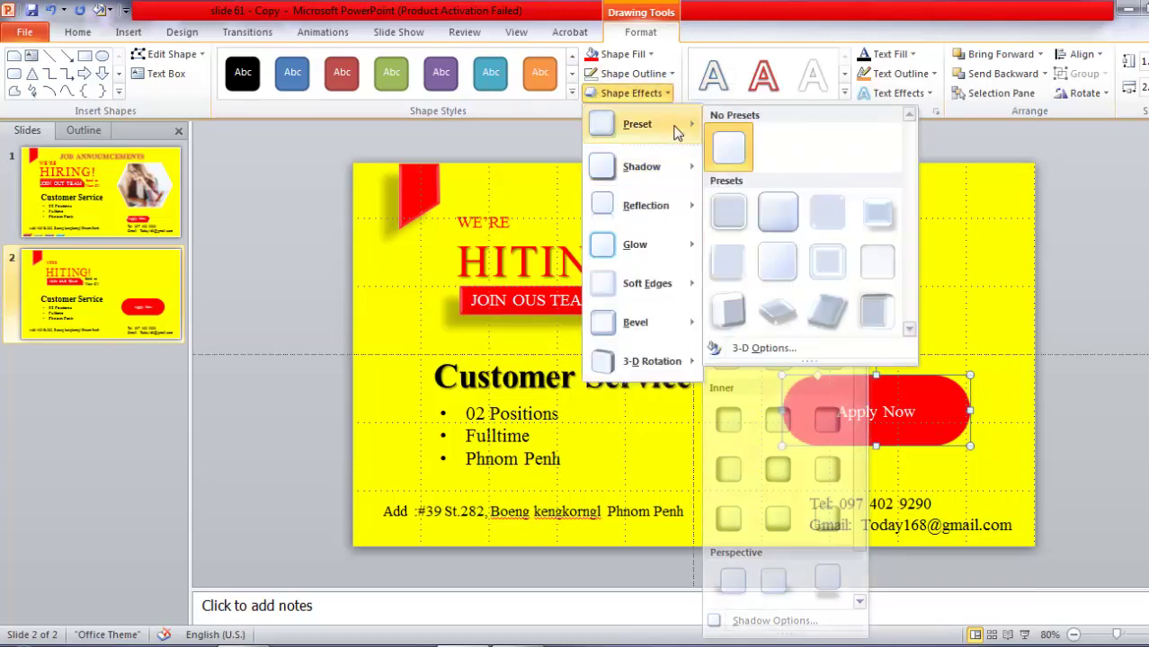
{"action": "left_click", "coordinate": [728, 260]}
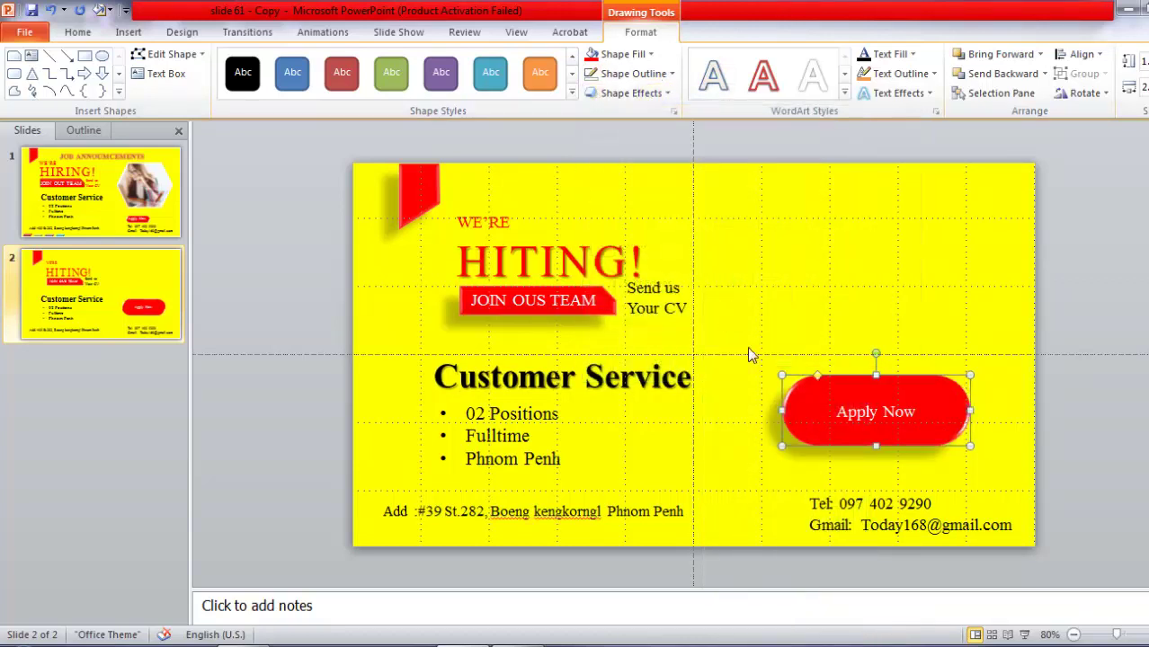
Shrink the Apply Now button and place it just above the Tel line
{"action": "left_click_drag", "start_coordinate": [970, 447], "coordinate": [885, 414]}
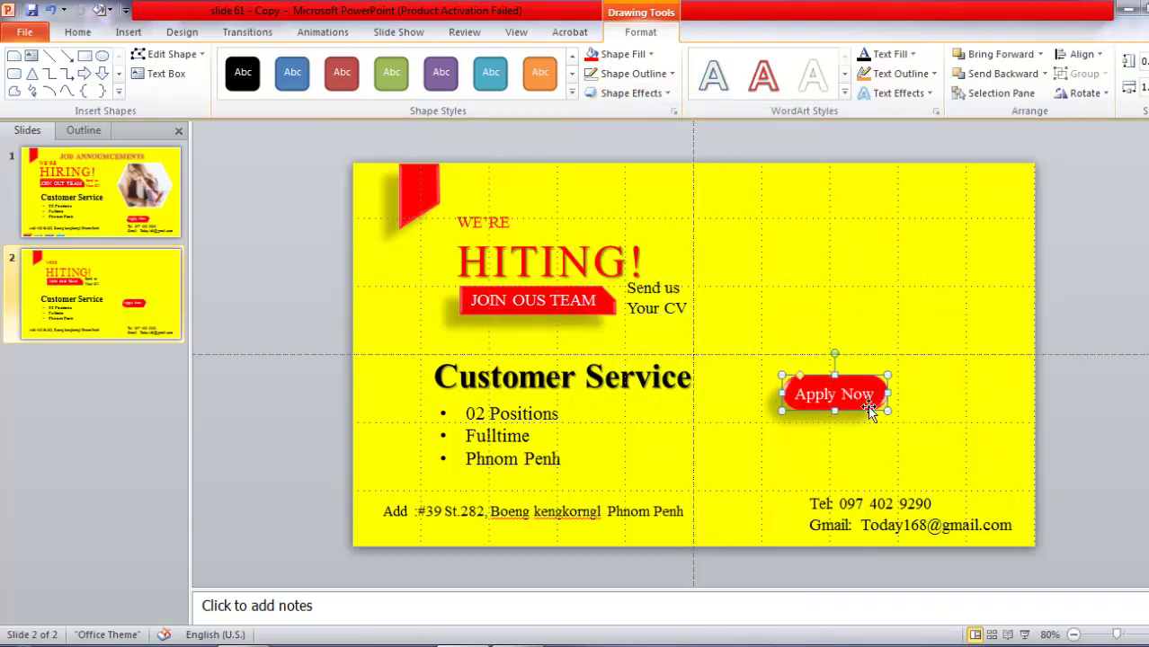
{"action": "left_click_drag", "start_coordinate": [868, 413], "coordinate": [888, 493]}
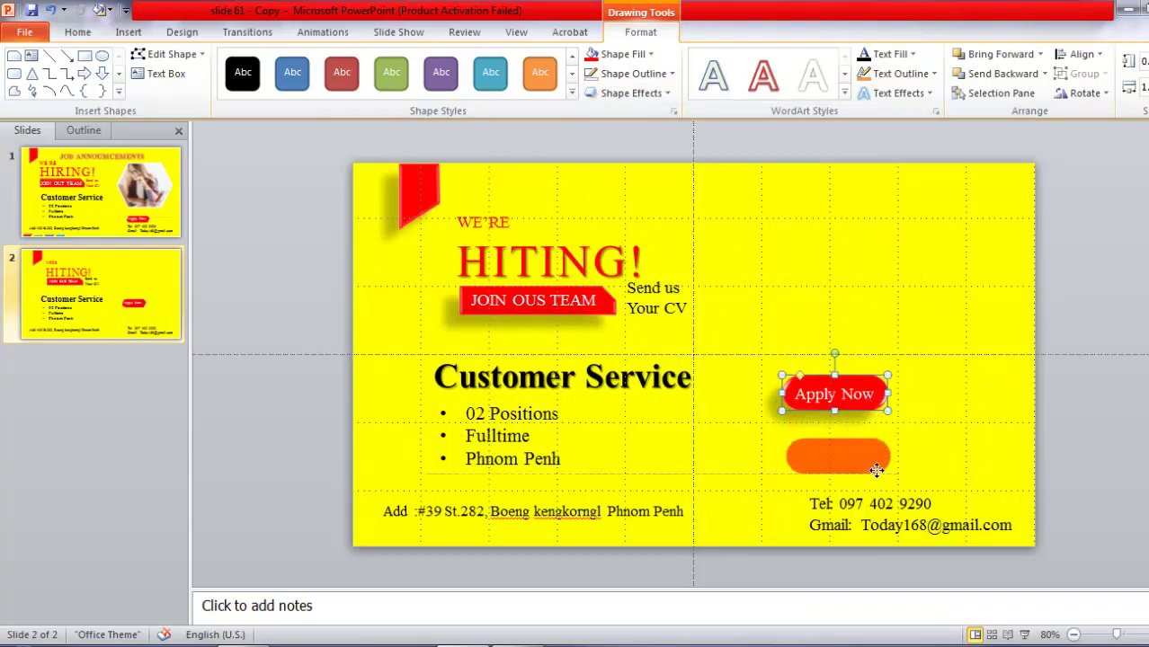
{"action": "left_click", "coordinate": [926, 457]}
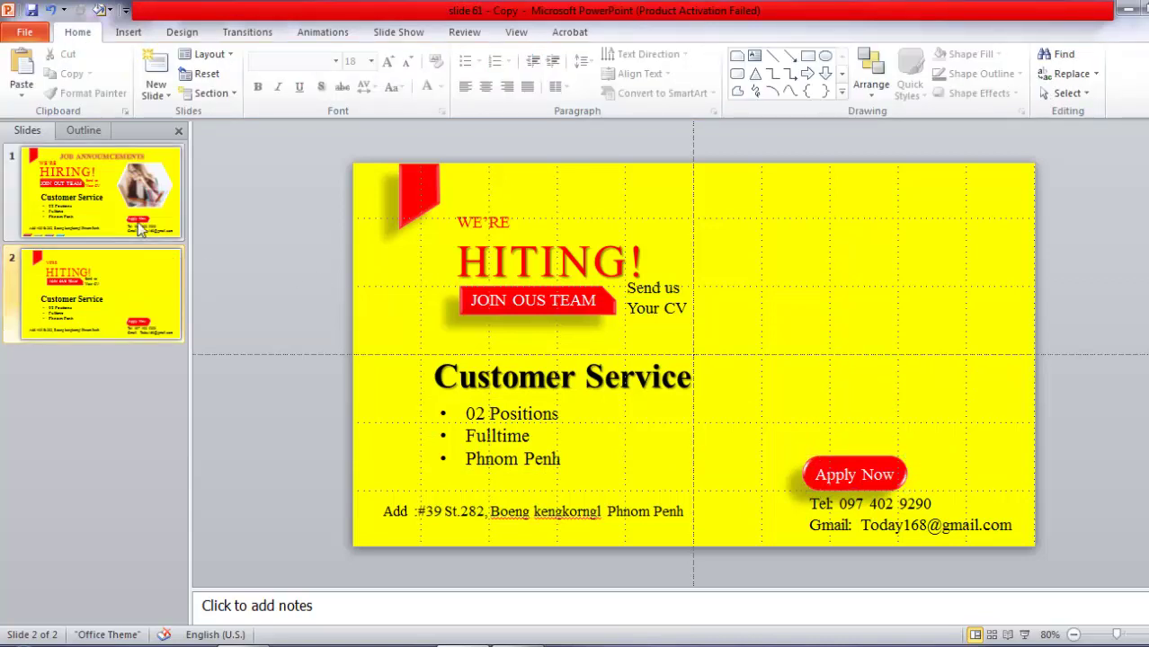
{"action": "key", "text": "Page_Up"}
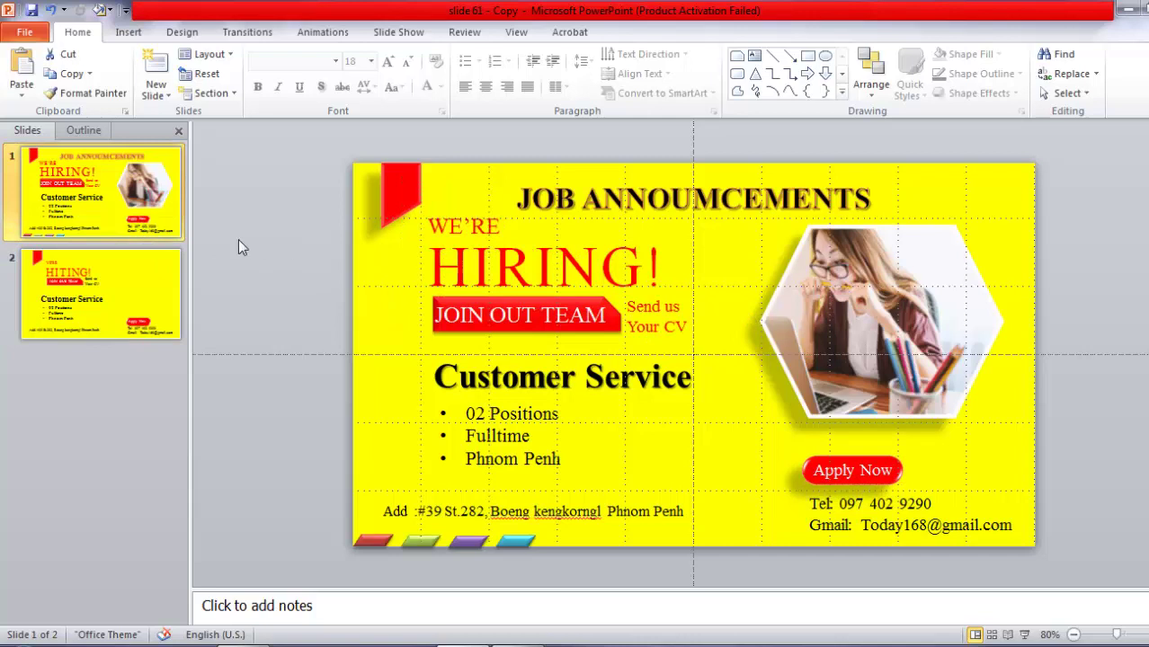
Draw a hexagon on slide 2's right side and enlarge it above Apply Now
{"action": "left_click", "coordinate": [131, 274]}
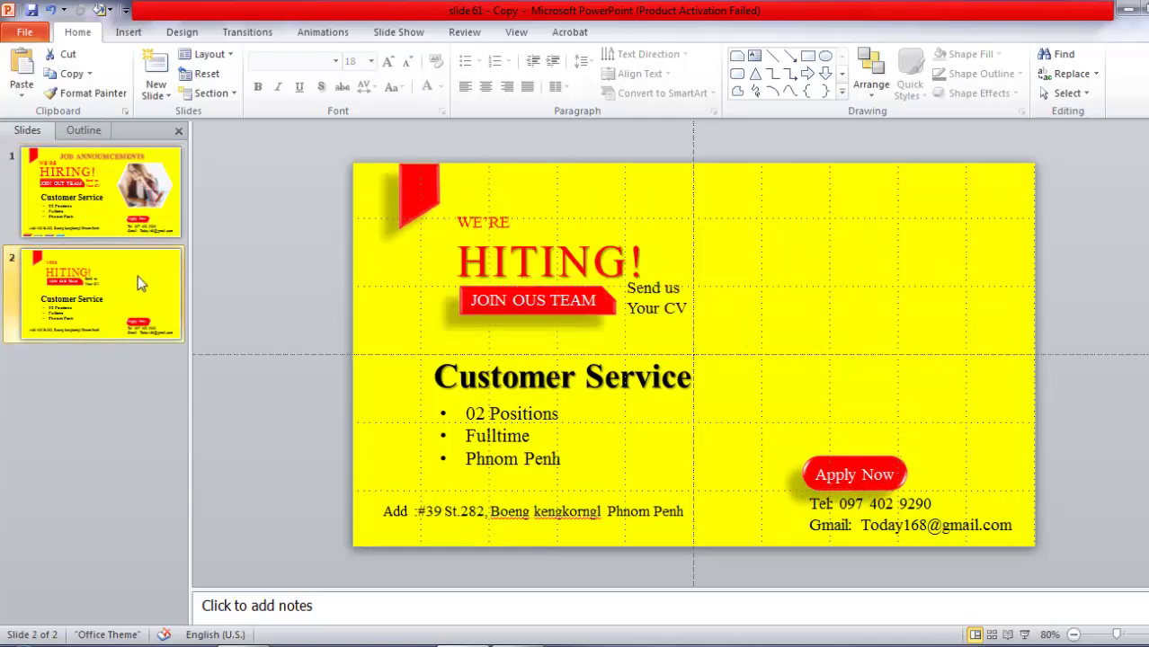
{"action": "left_click", "coordinate": [130, 33]}
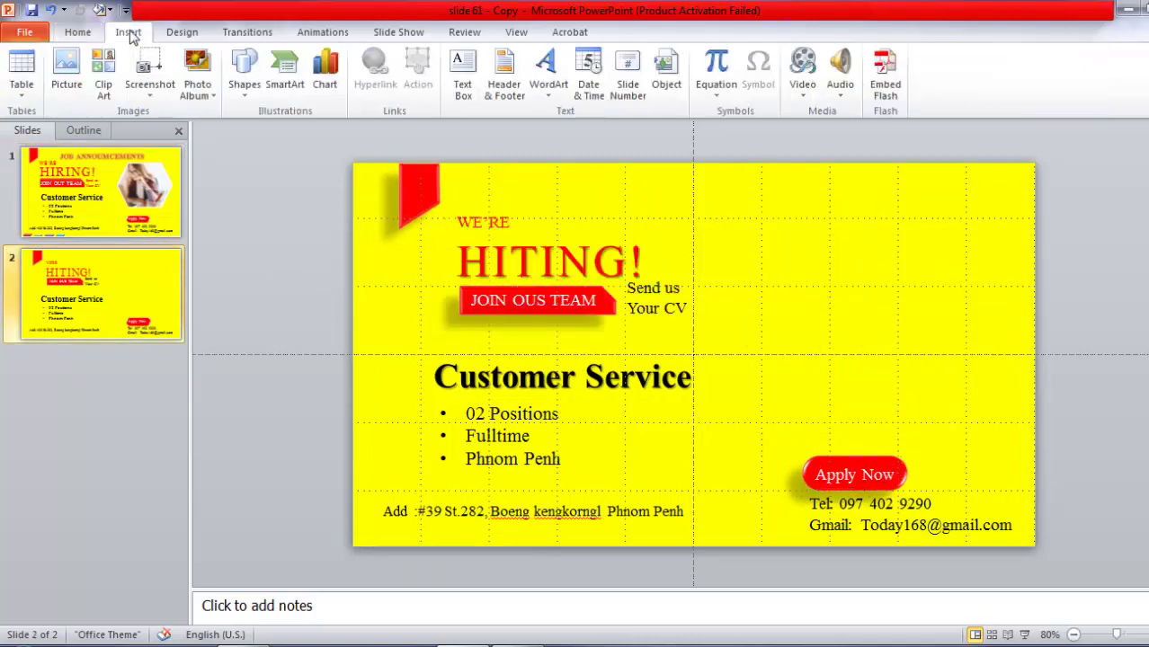
{"action": "left_click", "coordinate": [246, 95]}
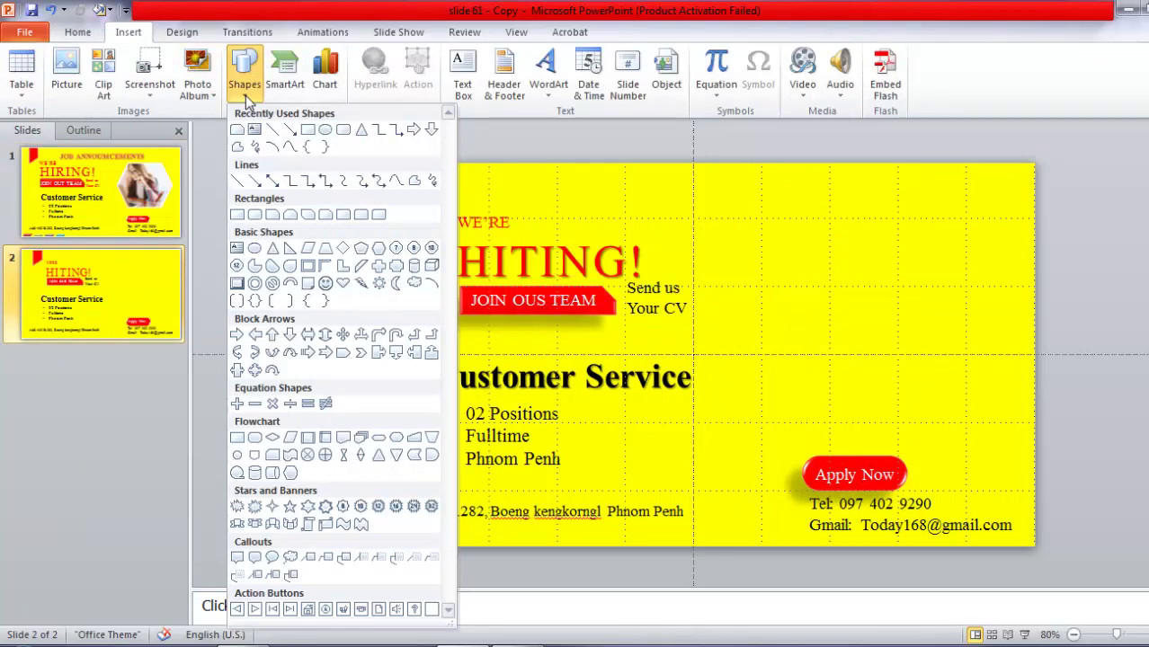
{"action": "left_click", "coordinate": [379, 249]}
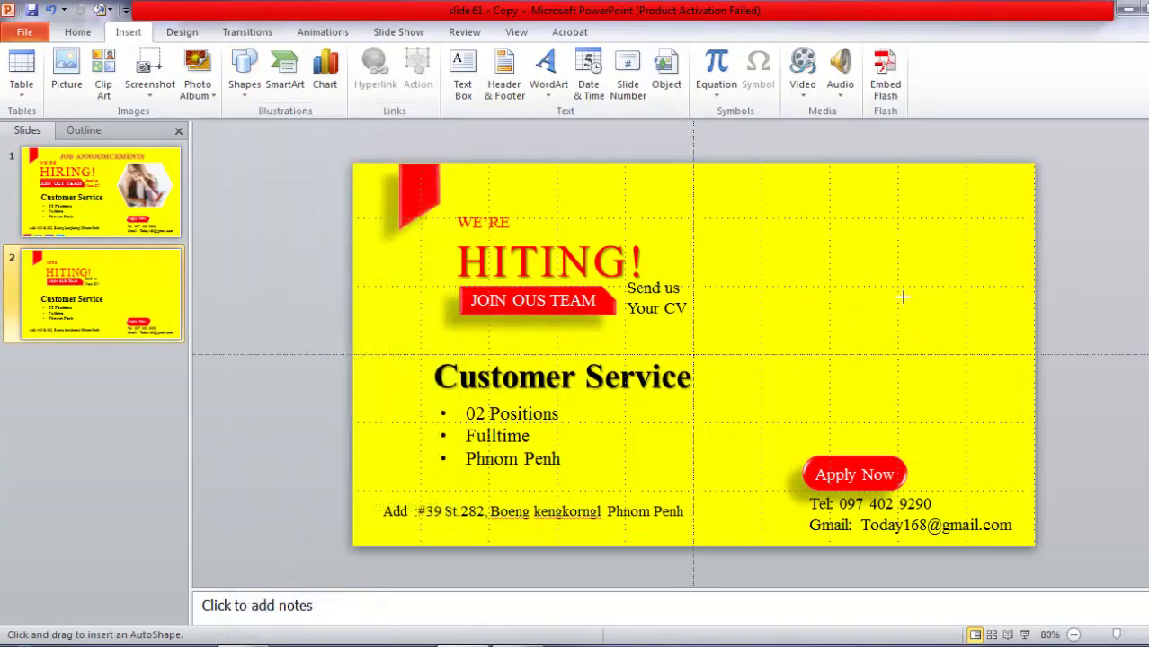
{"action": "left_click_drag", "start_coordinate": [832, 274], "coordinate": [998, 436]}
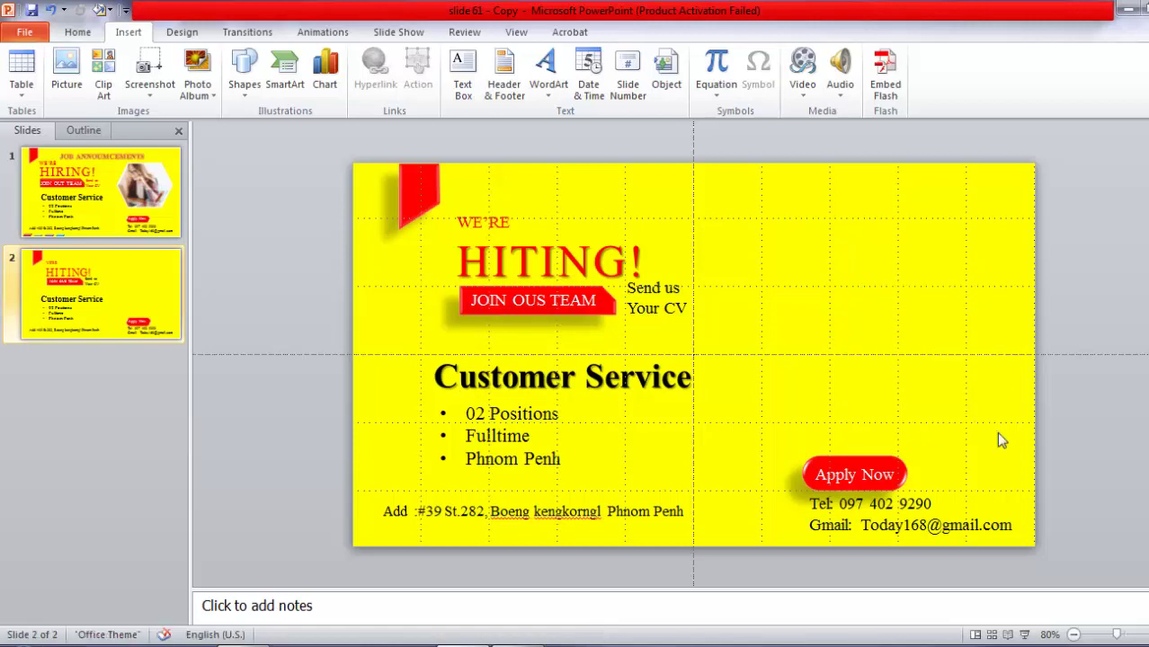
{"action": "left_click_drag", "start_coordinate": [948, 380], "coordinate": [876, 366]}
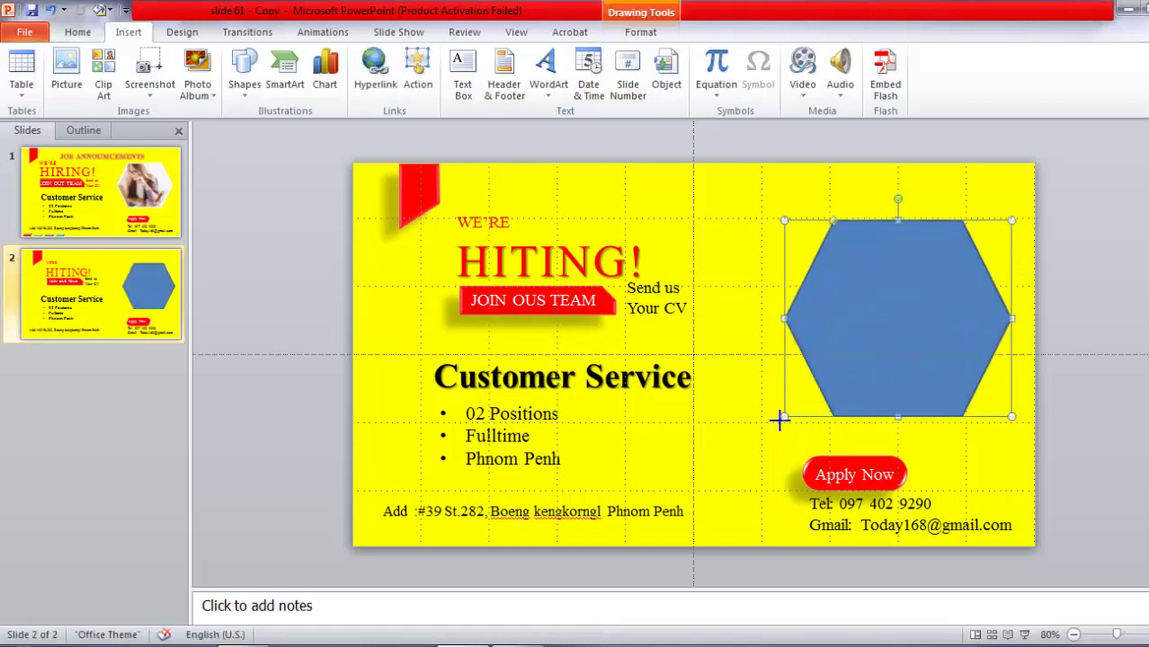
{"action": "left_click_drag", "start_coordinate": [781, 414], "coordinate": [772, 422]}
Switch the hexagon's fill to Picture or texture fill in Format Shape
{"action": "right_click", "coordinate": [858, 274]}
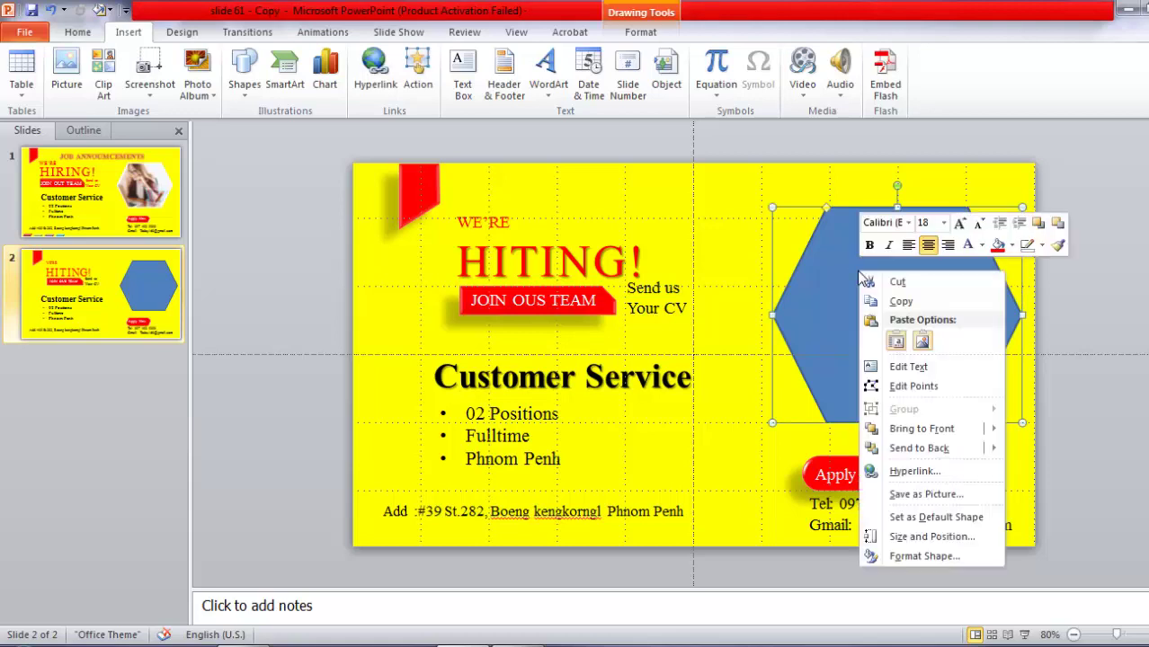
{"action": "left_click", "coordinate": [904, 557]}
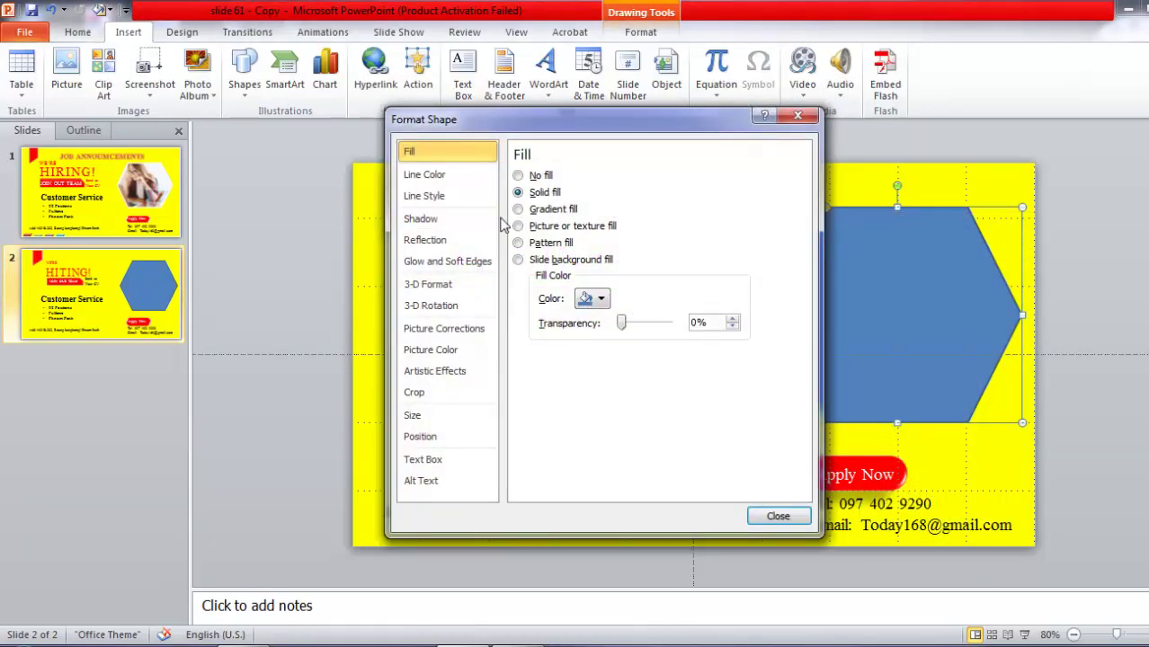
{"action": "left_click", "coordinate": [518, 226]}
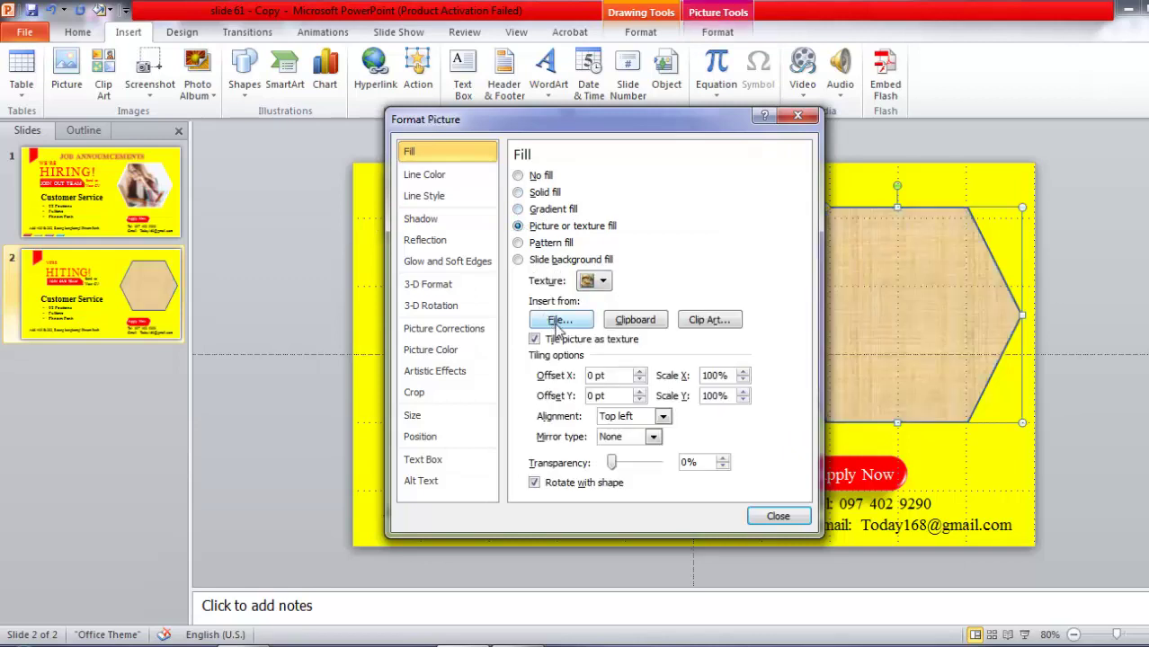
{"action": "left_click", "coordinate": [558, 321]}
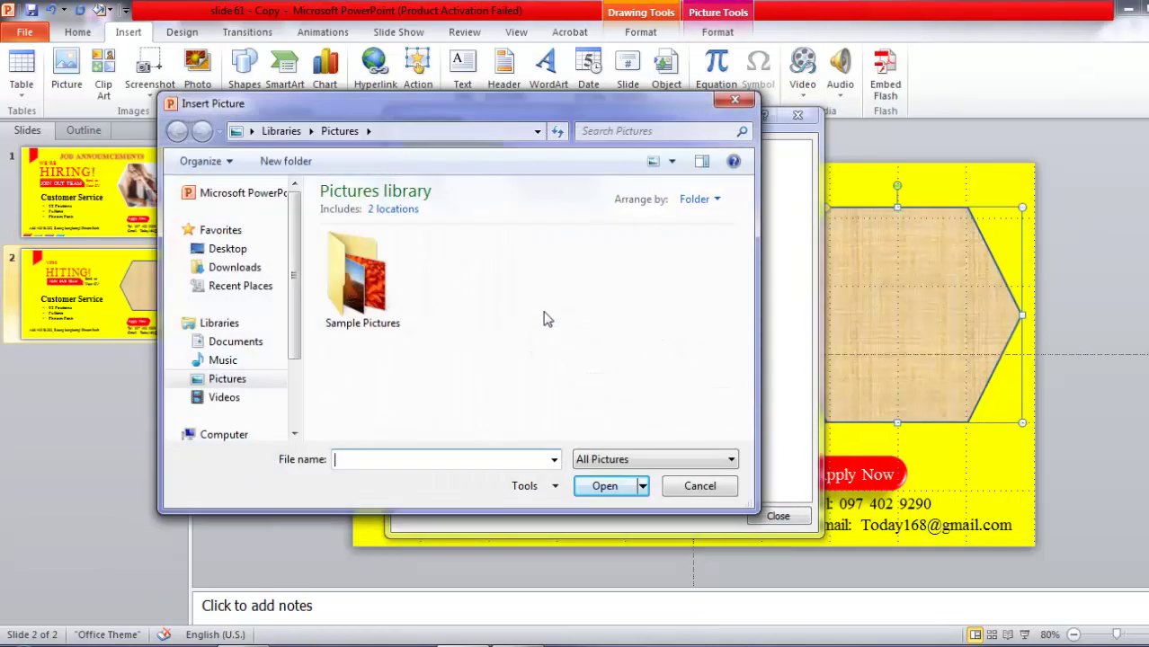
Insert laptop-3087585_1920 from D:\Record Video FB\intro as the hexagon's fill
{"action": "scroll", "coordinate": [261, 378], "scroll_direction": "down", "scroll_amount": 2}
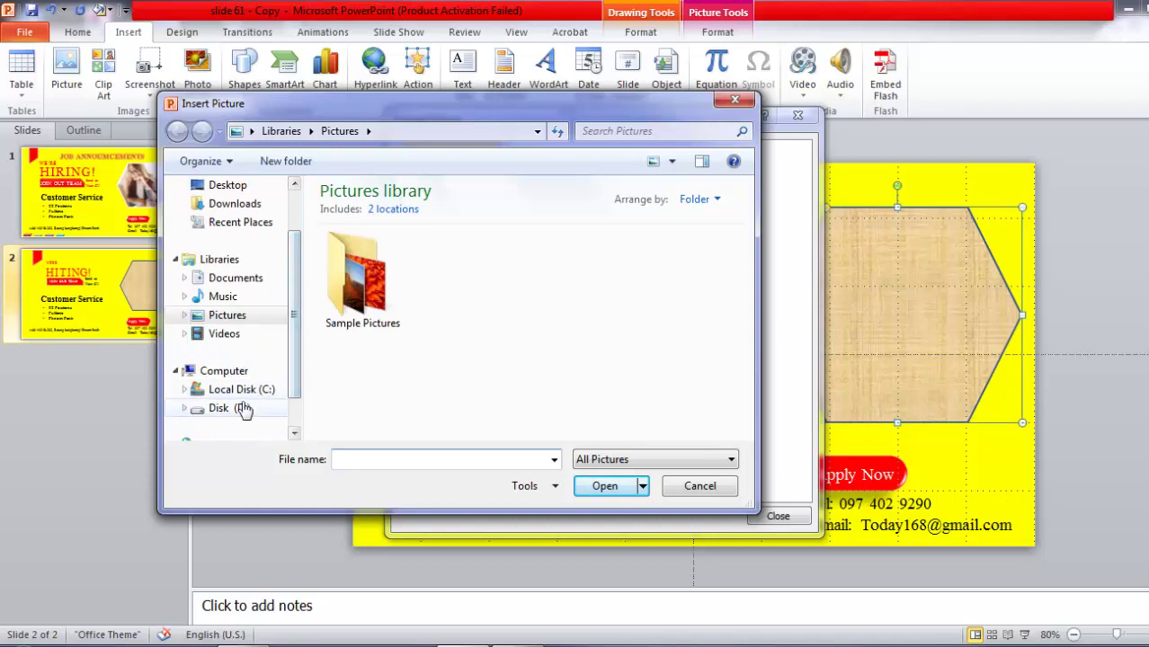
{"action": "left_click", "coordinate": [229, 407]}
{"action": "scroll", "coordinate": [742, 230], "scroll_direction": "down", "scroll_amount": 2}
{"action": "scroll", "coordinate": [575, 238], "scroll_direction": "down", "scroll_amount": 2}
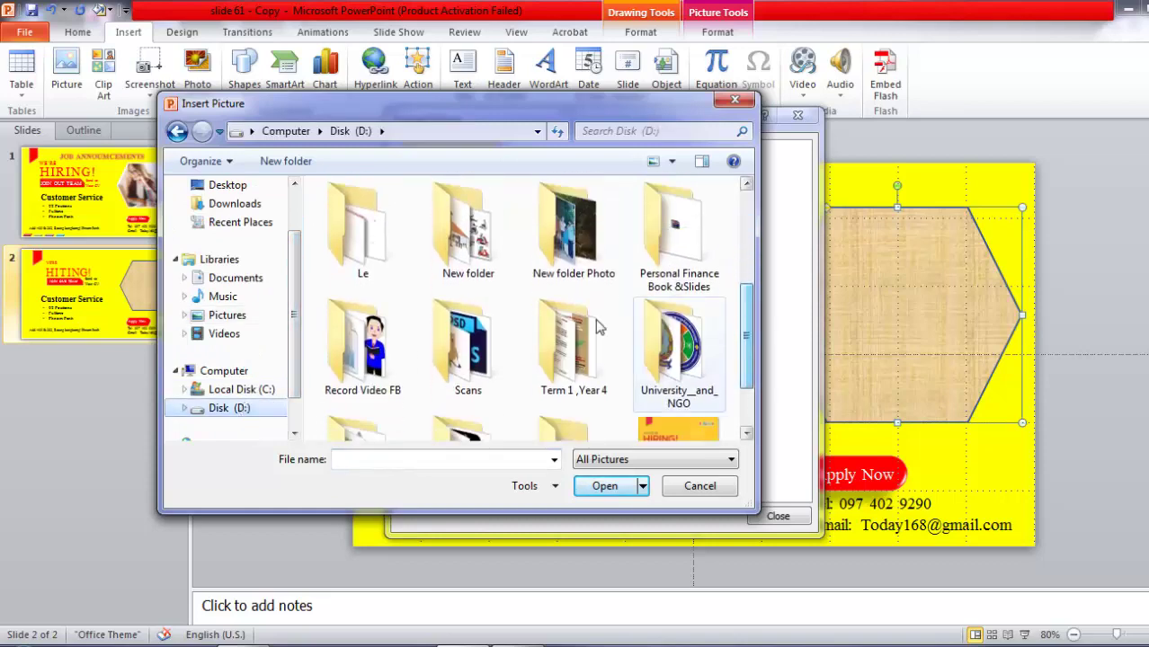
{"action": "double_click", "coordinate": [364, 360]}
{"action": "double_click", "coordinate": [575, 235]}
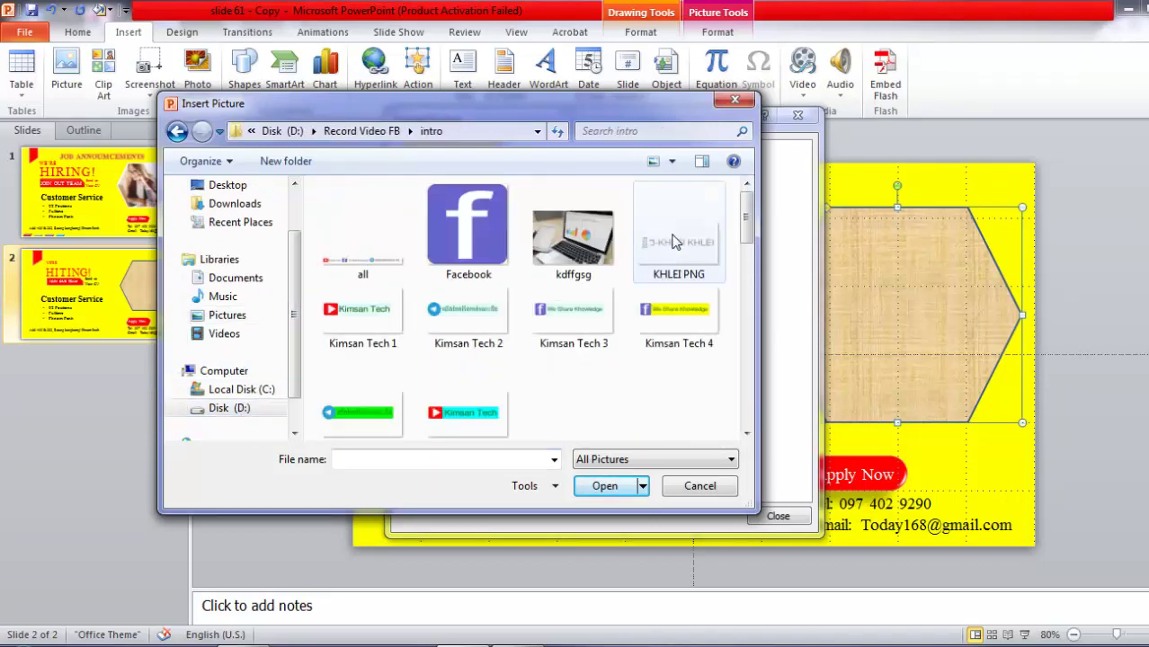
{"action": "left_click_drag", "start_coordinate": [751, 232], "coordinate": [747, 270]}
{"action": "left_click", "coordinate": [678, 247]}
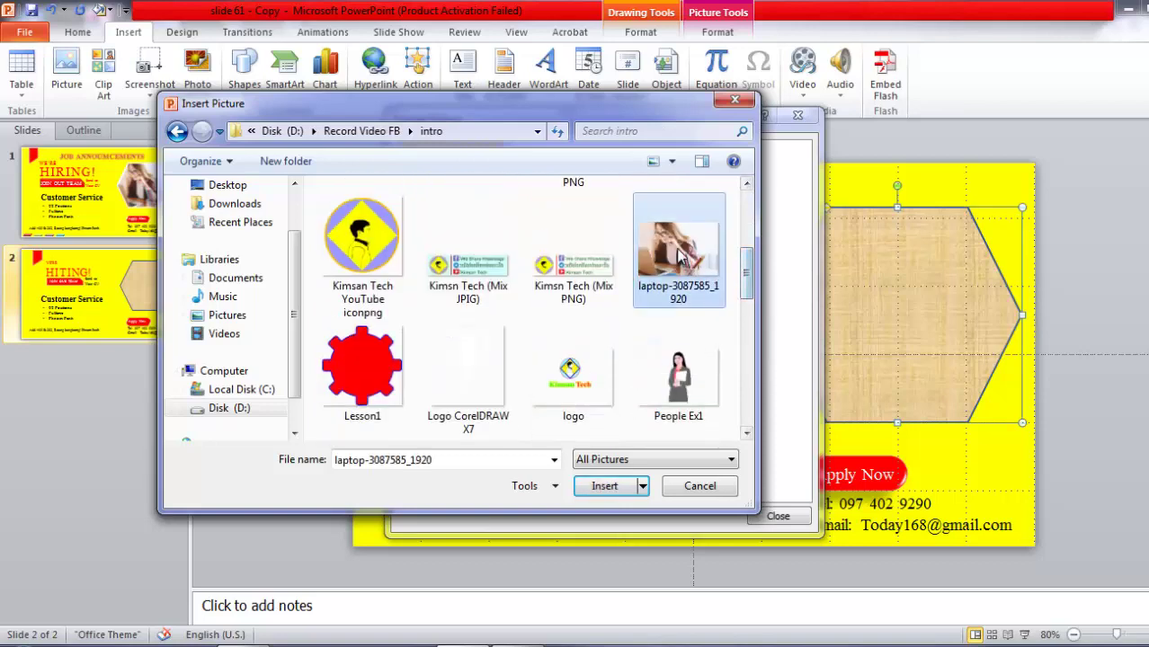
{"action": "left_click", "coordinate": [604, 485]}
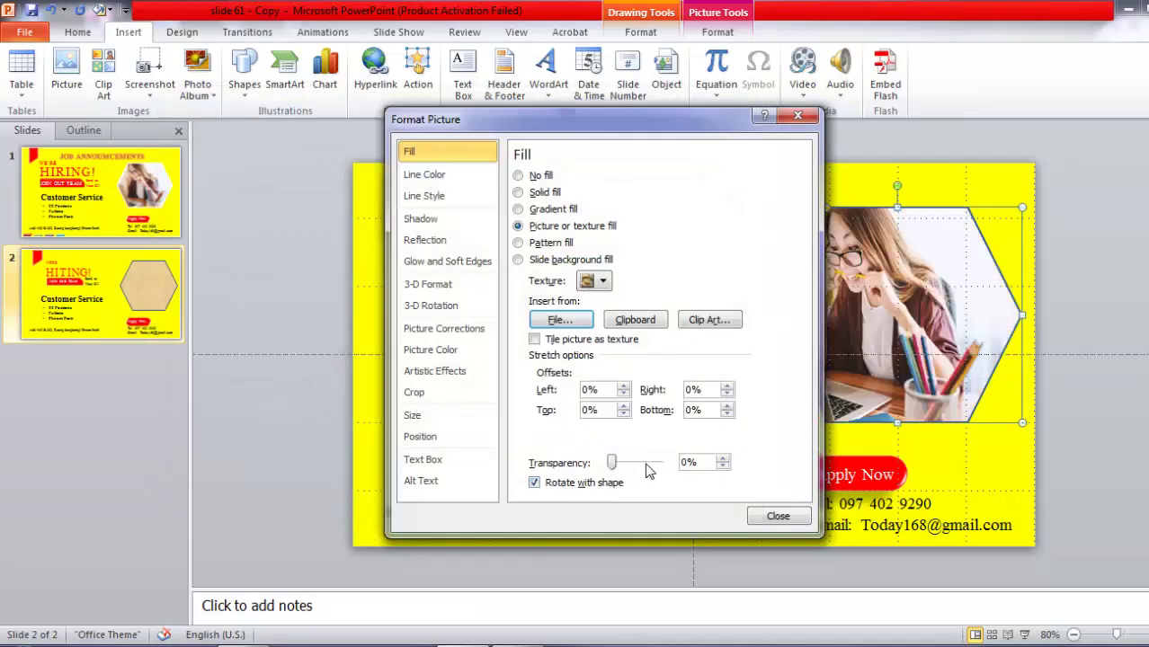
{"action": "left_click", "coordinate": [765, 516]}
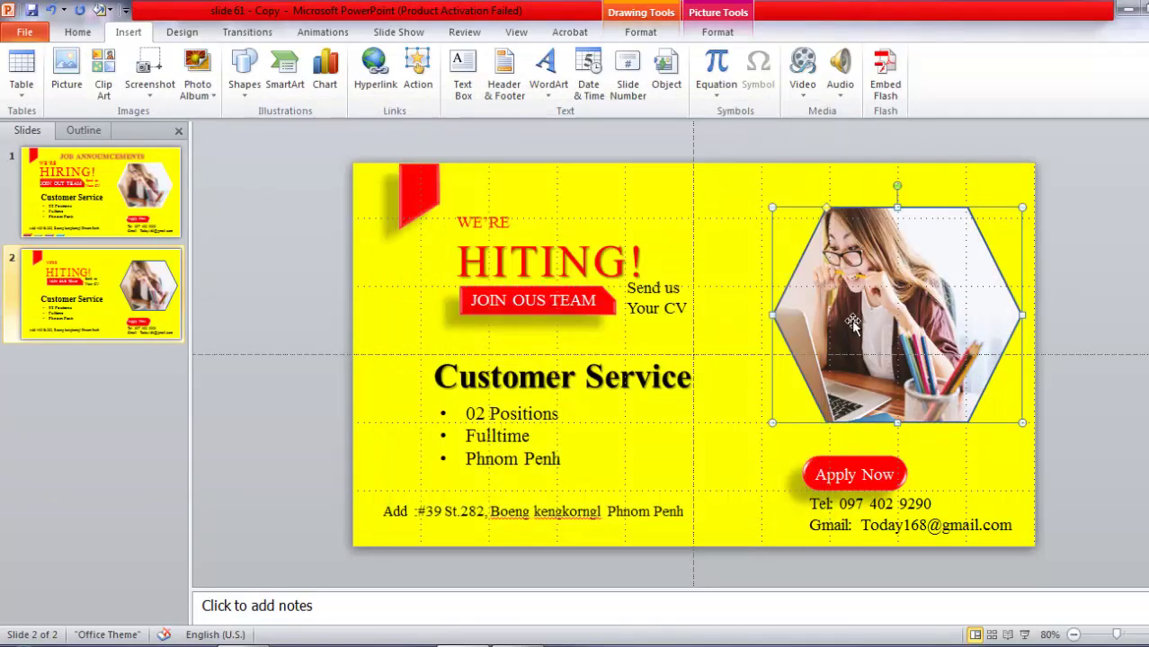
Give the hexagon photo a preset shadow and a 4½ pt red outline
{"action": "left_click", "coordinate": [1067, 308]}
{"action": "left_click", "coordinate": [1014, 313]}
{"action": "left_click", "coordinate": [655, 34]}
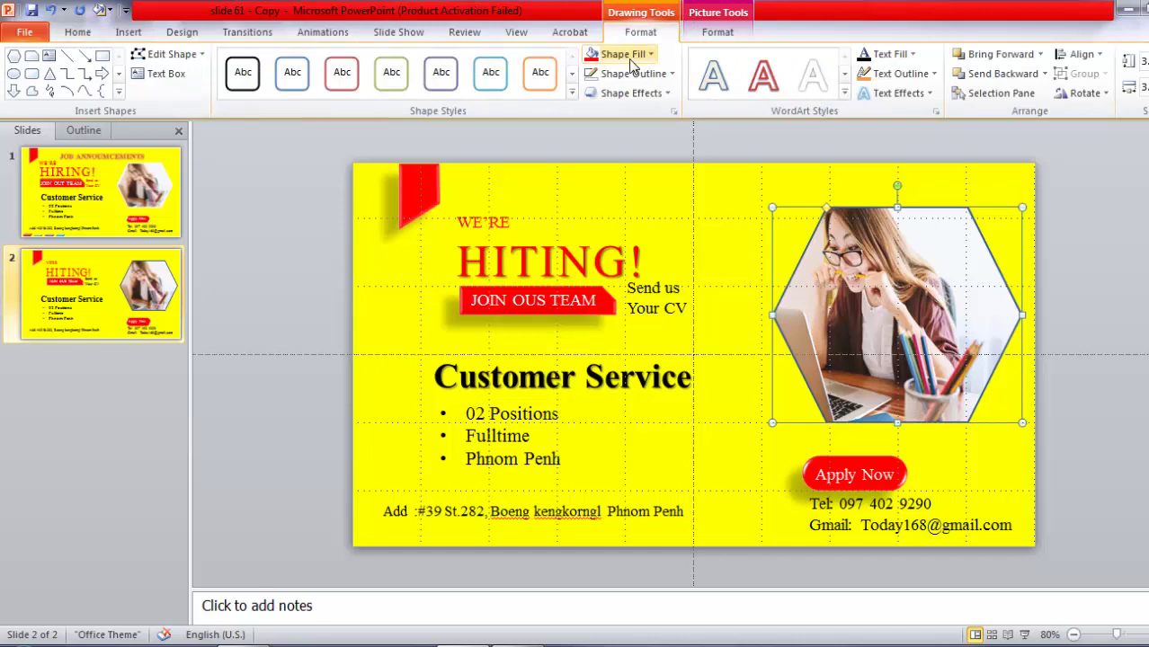
{"action": "left_click", "coordinate": [669, 94]}
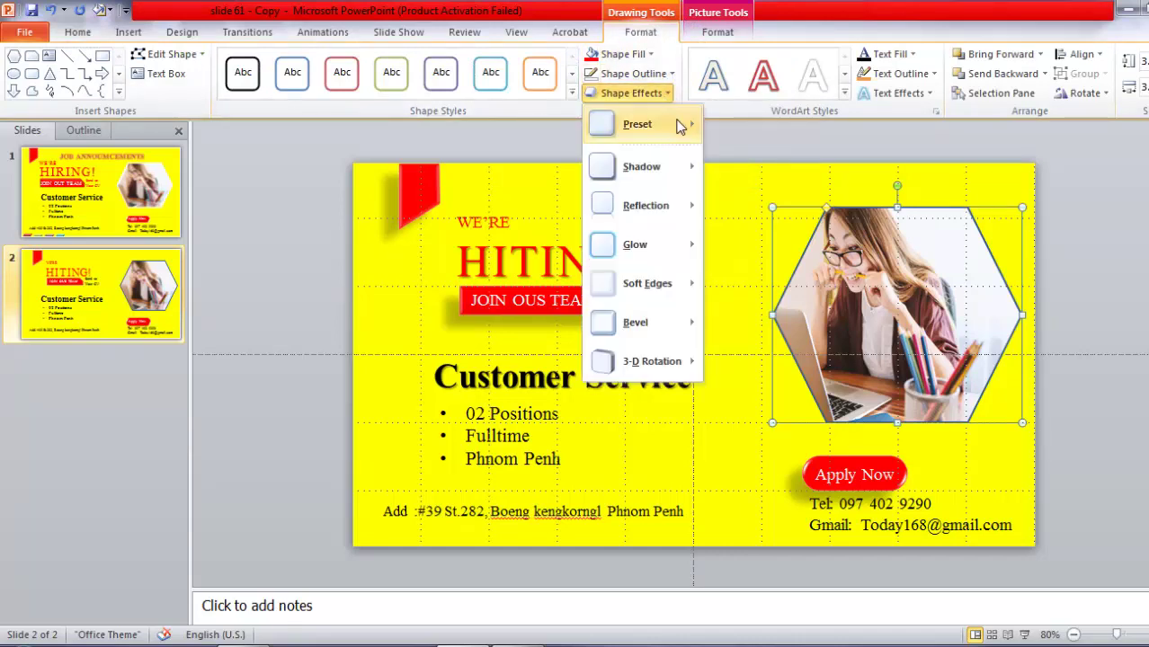
{"action": "mouse_move", "coordinate": [640, 124]}
{"action": "left_click", "coordinate": [735, 273]}
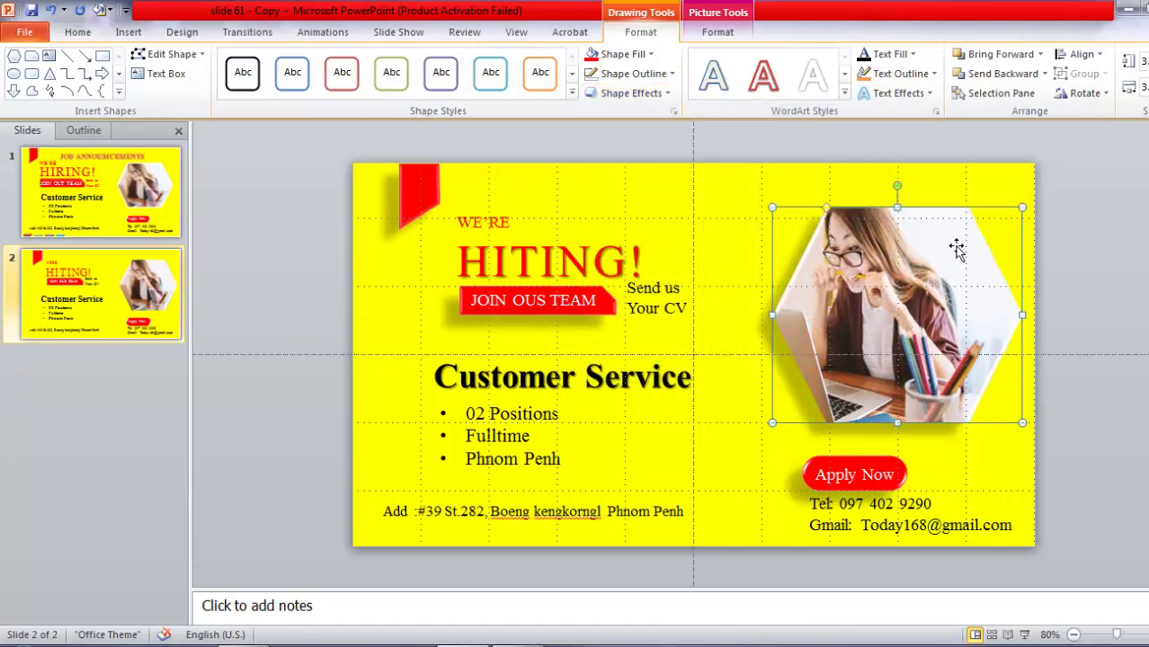
{"action": "left_click", "coordinate": [674, 75]}
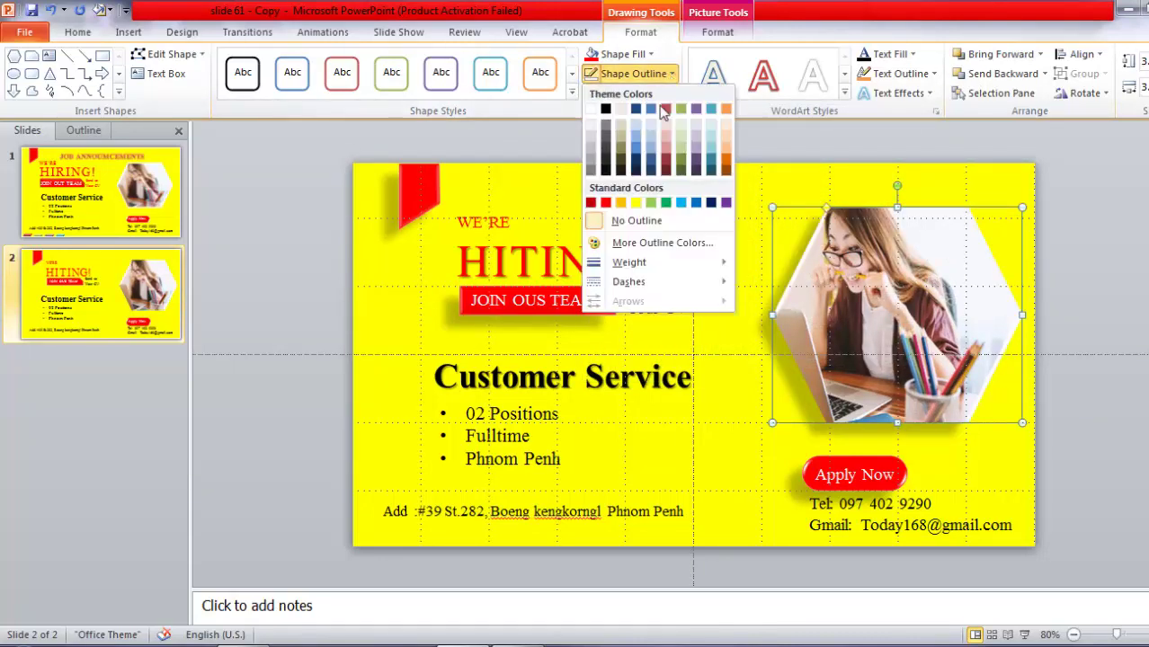
{"action": "left_click", "coordinate": [608, 203]}
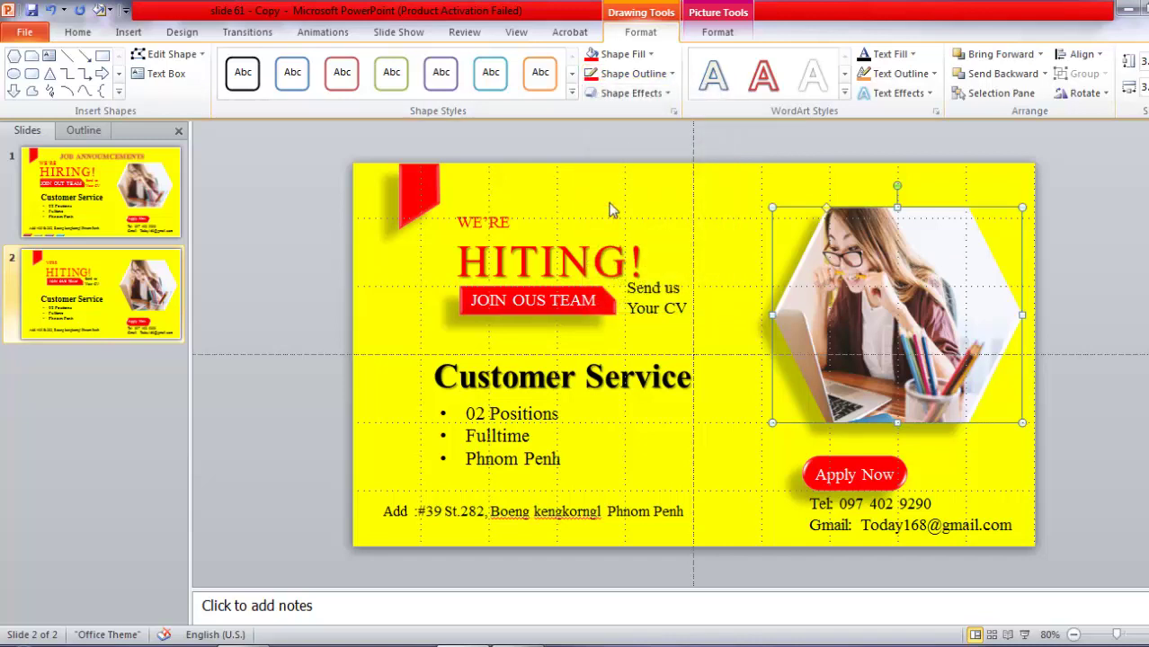
{"action": "left_click", "coordinate": [672, 79]}
{"action": "mouse_move", "coordinate": [629, 261]}
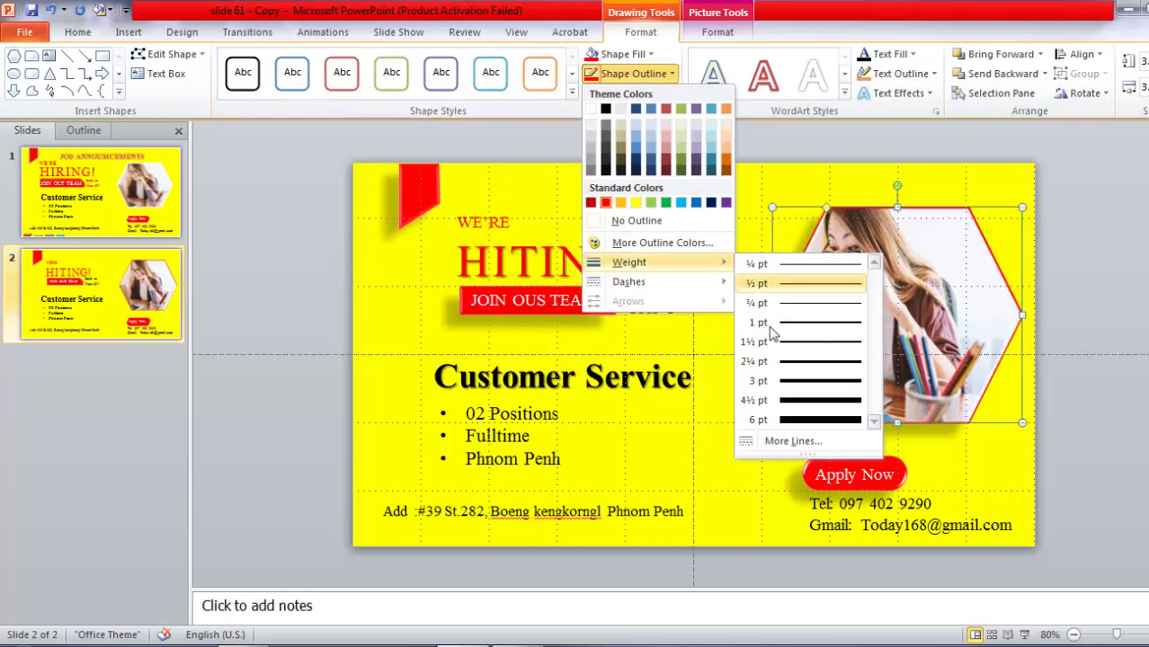
{"action": "left_click", "coordinate": [804, 400]}
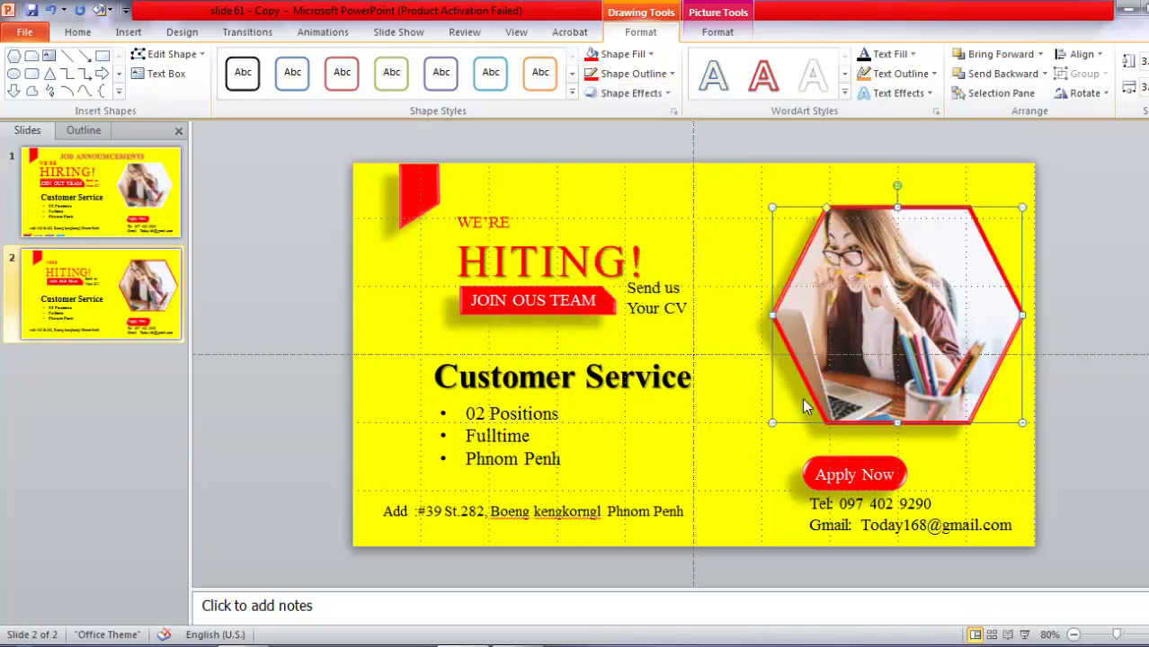
{"action": "left_click", "coordinate": [716, 381]}
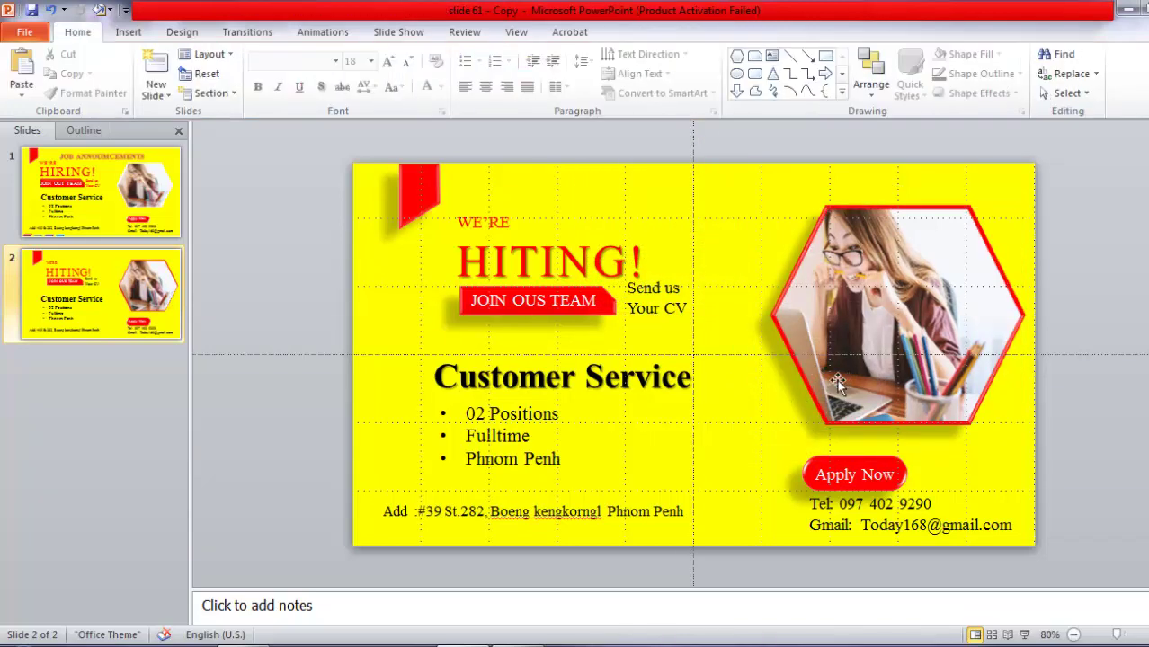
Undo the hexagon photo's last change and scroll up to slide 1
{"action": "left_click", "coordinate": [781, 312]}
{"action": "left_click", "coordinate": [708, 351]}
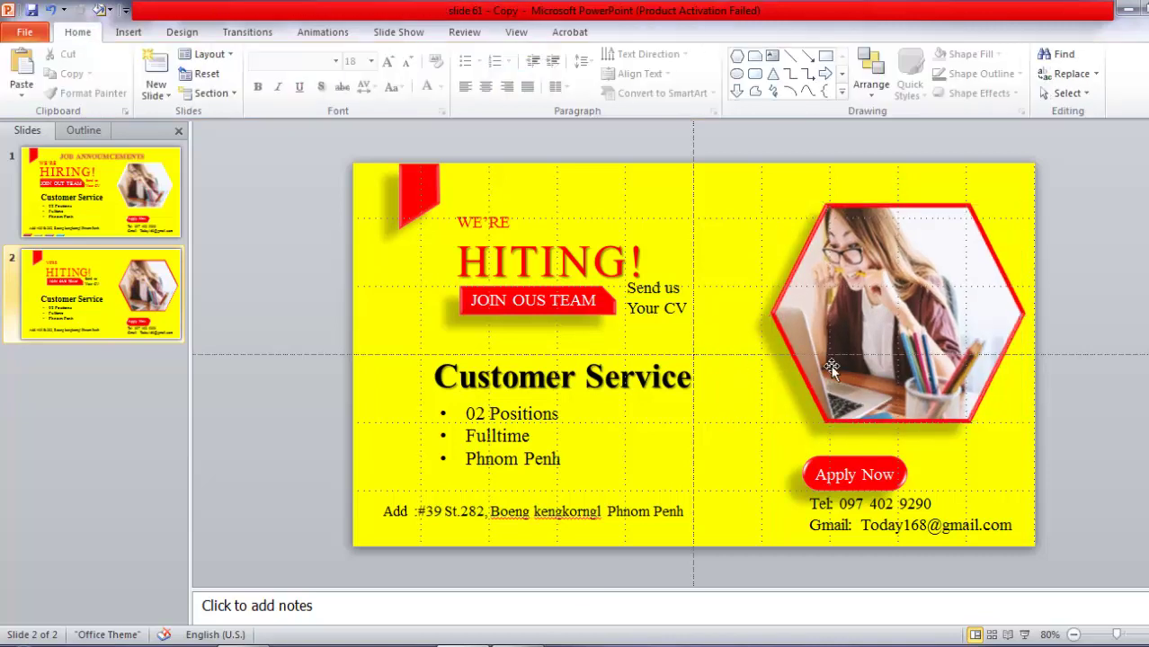
{"action": "left_click", "coordinate": [854, 377]}
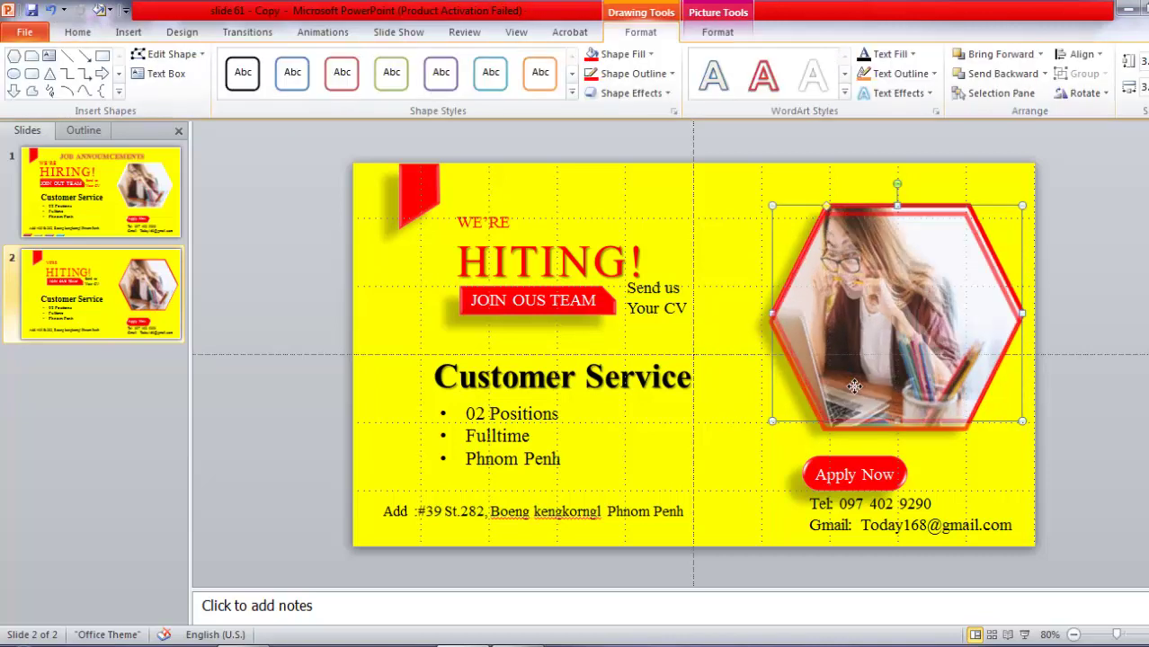
{"action": "key", "text": "ctrl+z"}
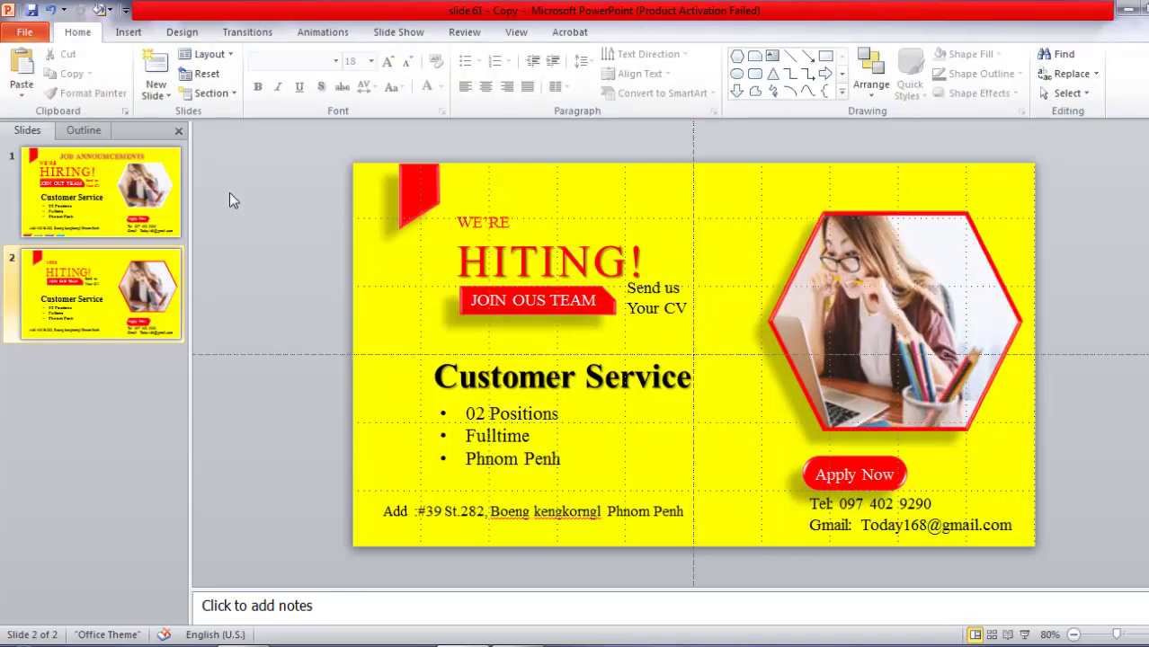
{"action": "scroll", "coordinate": [530, 174], "scroll_direction": "up", "scroll_amount": 2}
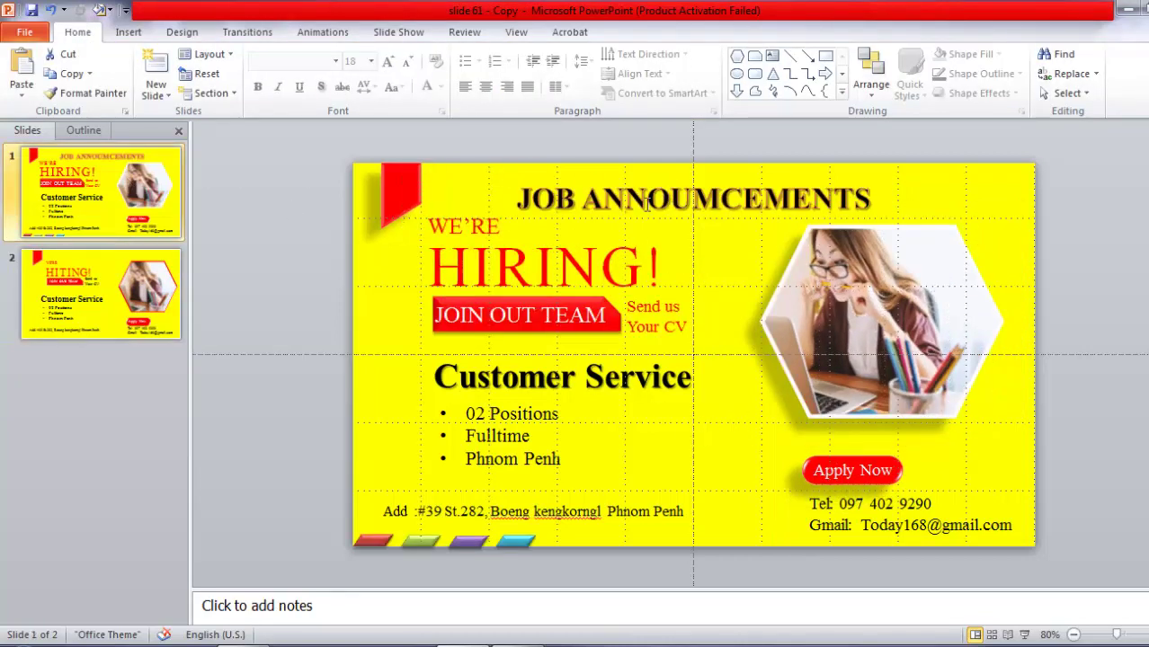
Copy the HITING! text box to the top of slide 2 and select its text for replacing
{"action": "left_click", "coordinate": [86, 265]}
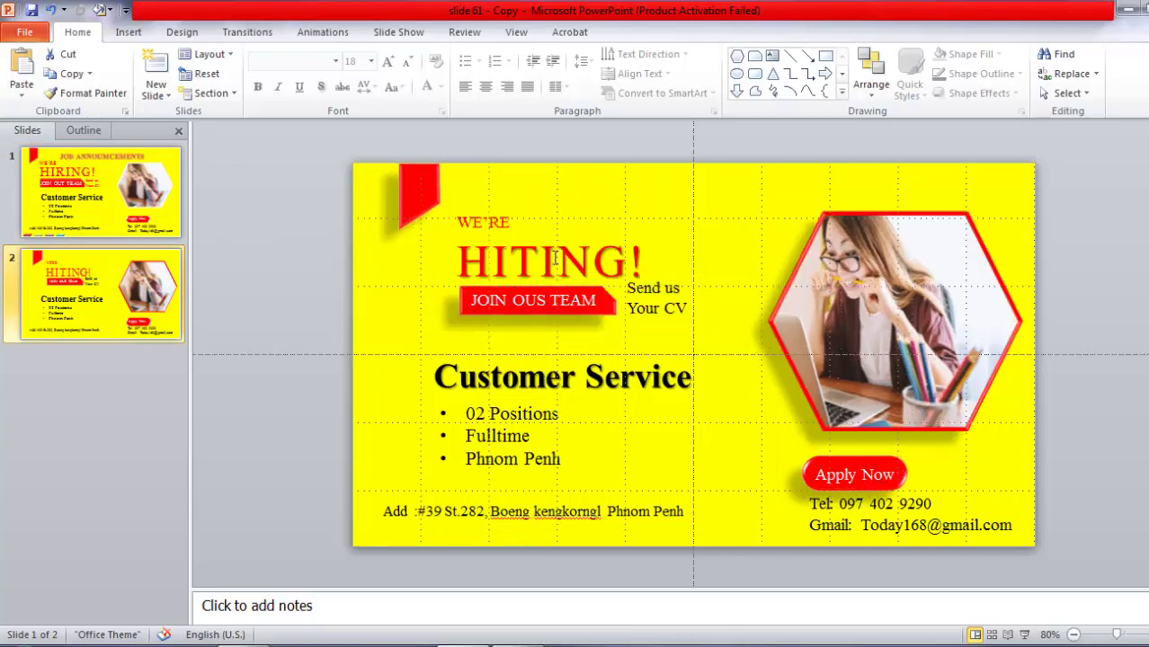
{"action": "left_click", "coordinate": [508, 237]}
{"action": "left_click", "coordinate": [539, 238]}
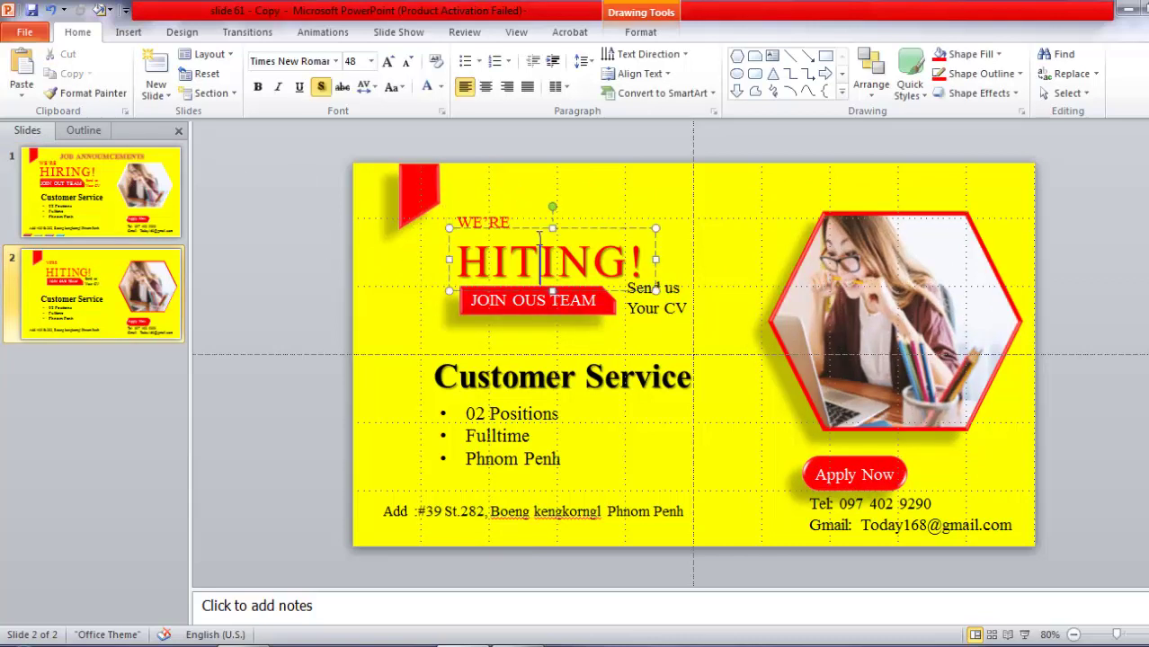
{"action": "left_click_drag", "start_coordinate": [536, 226], "coordinate": [681, 161]}
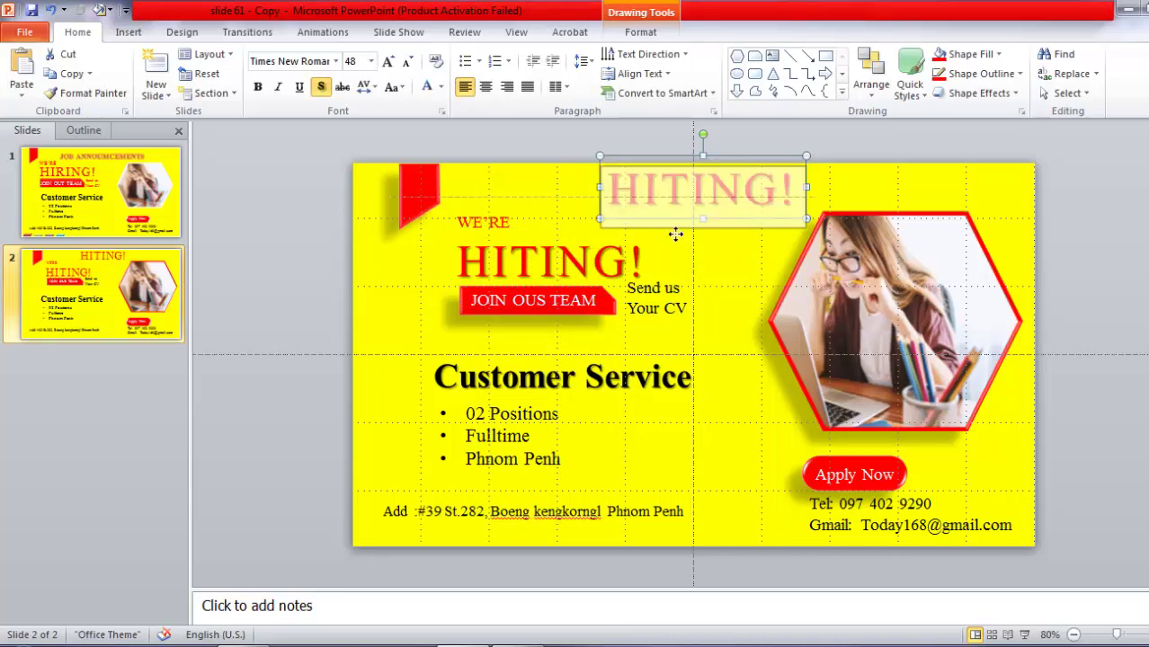
{"action": "left_click_drag", "start_coordinate": [676, 220], "coordinate": [676, 229]}
{"action": "left_click_drag", "start_coordinate": [608, 201], "coordinate": [793, 201]}
Paste the JOBANNOUMCEMENTS headline and give it a silver shadowed WordArt style
{"action": "type", "text": "JOBANNOUMCEMENTS"}
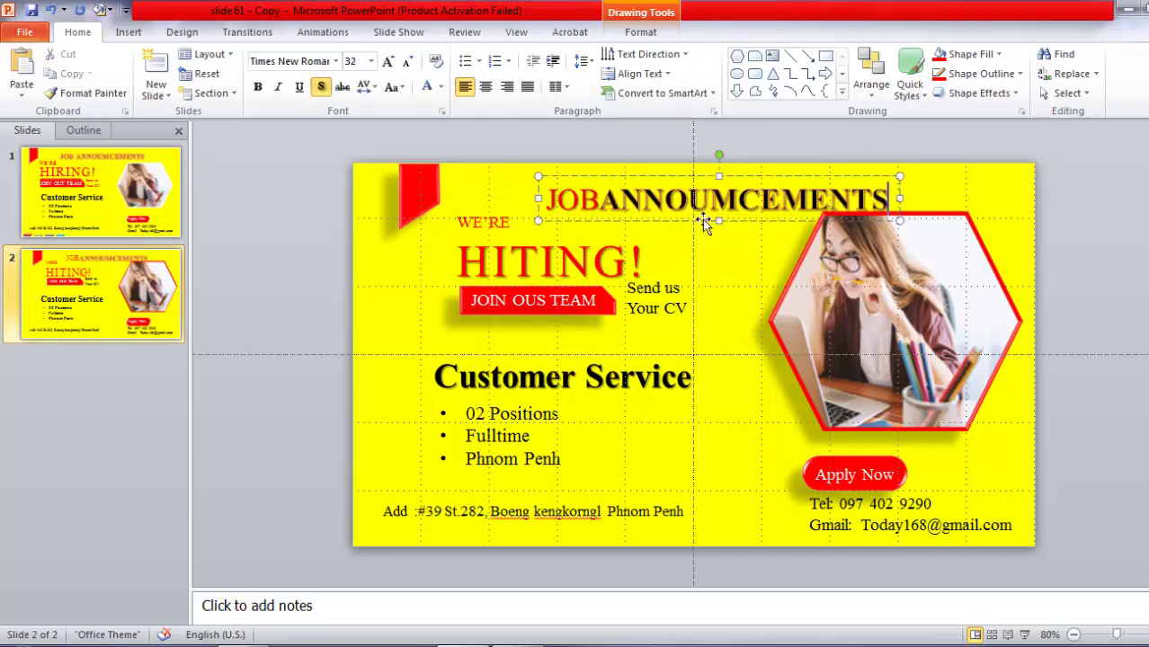
{"action": "left_click_drag", "start_coordinate": [681, 220], "coordinate": [664, 221]}
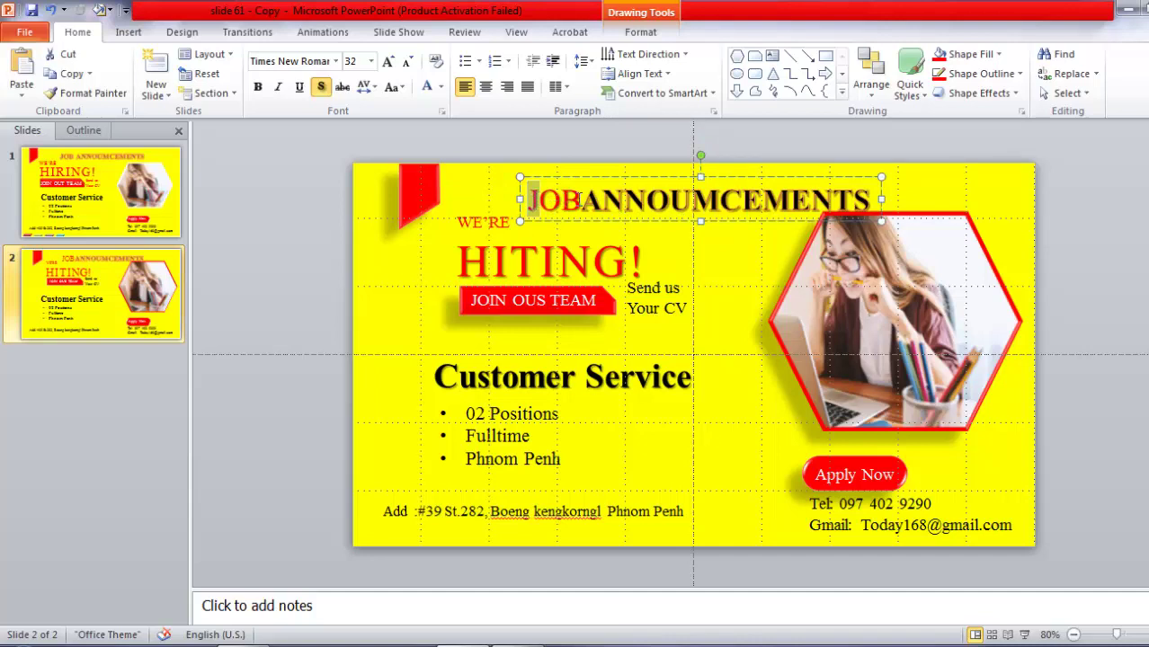
{"action": "left_click_drag", "start_coordinate": [531, 200], "coordinate": [876, 200]}
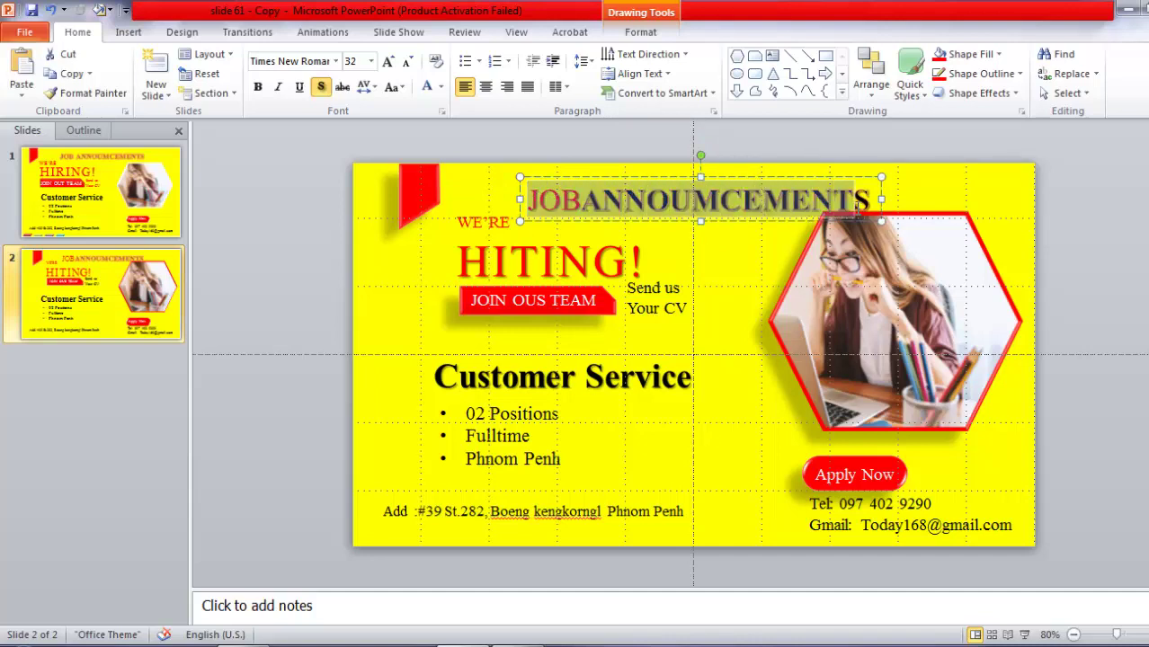
{"action": "left_click", "coordinate": [640, 32]}
{"action": "left_click", "coordinate": [647, 56]}
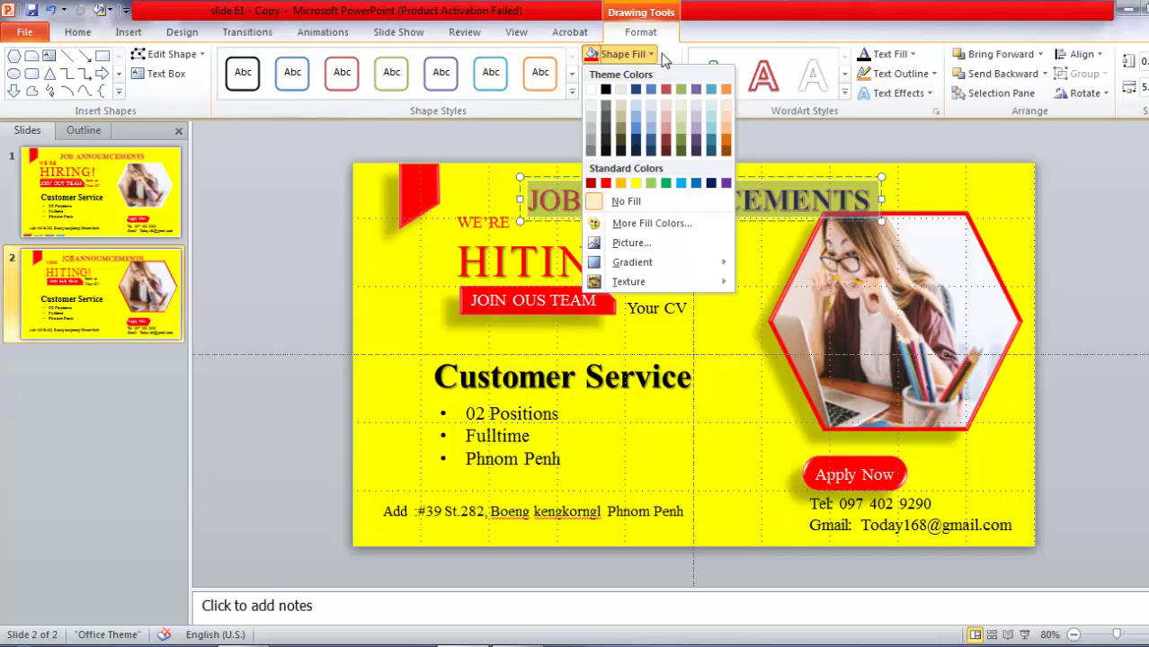
{"action": "left_click", "coordinate": [845, 97]}
{"action": "left_click", "coordinate": [845, 97]}
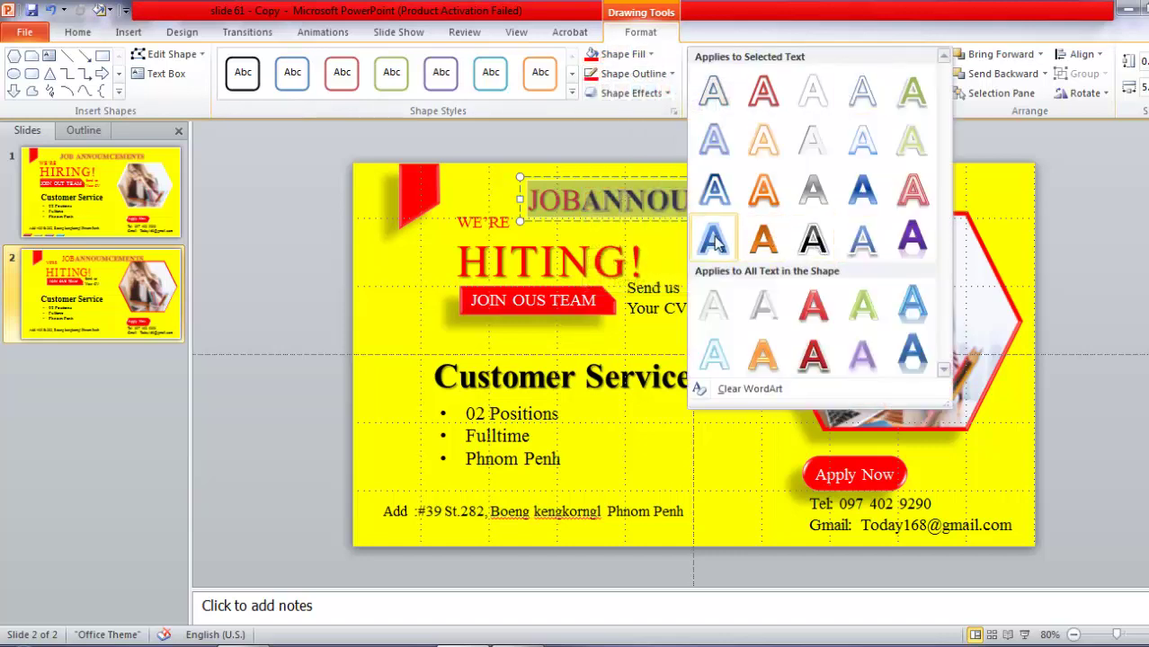
{"action": "left_click", "coordinate": [811, 243]}
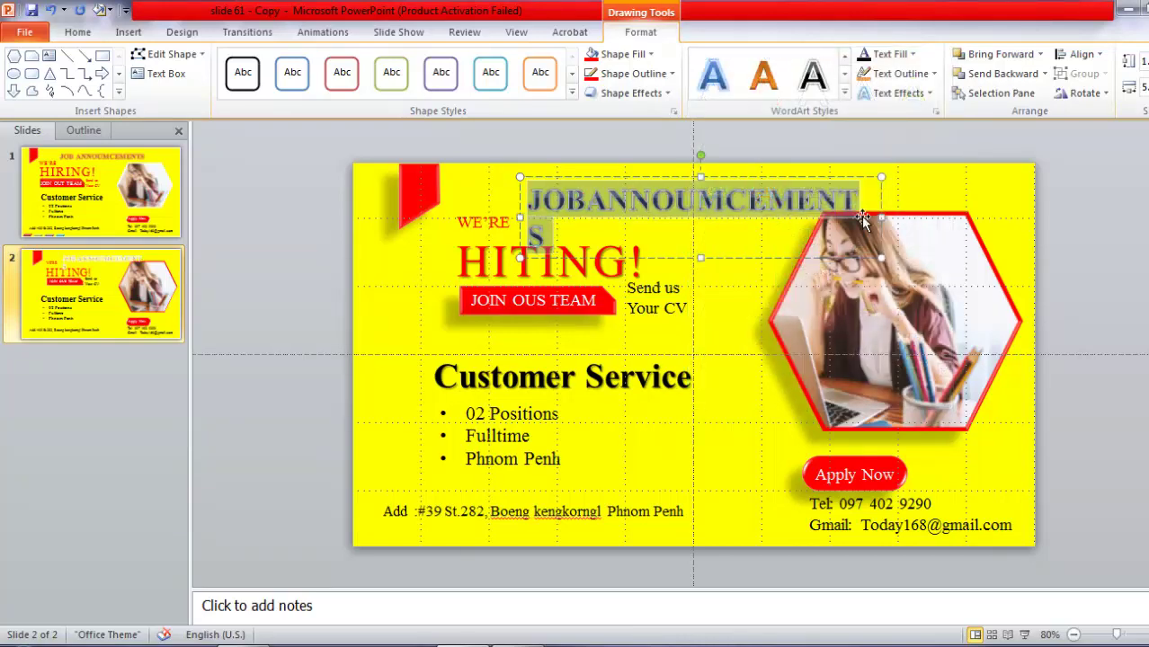
Widen the headline box to fit one line and nudge it into place across the top
{"action": "left_click_drag", "start_coordinate": [901, 219], "coordinate": [907, 218]}
{"action": "left_click_drag", "start_coordinate": [723, 223], "coordinate": [688, 225]}
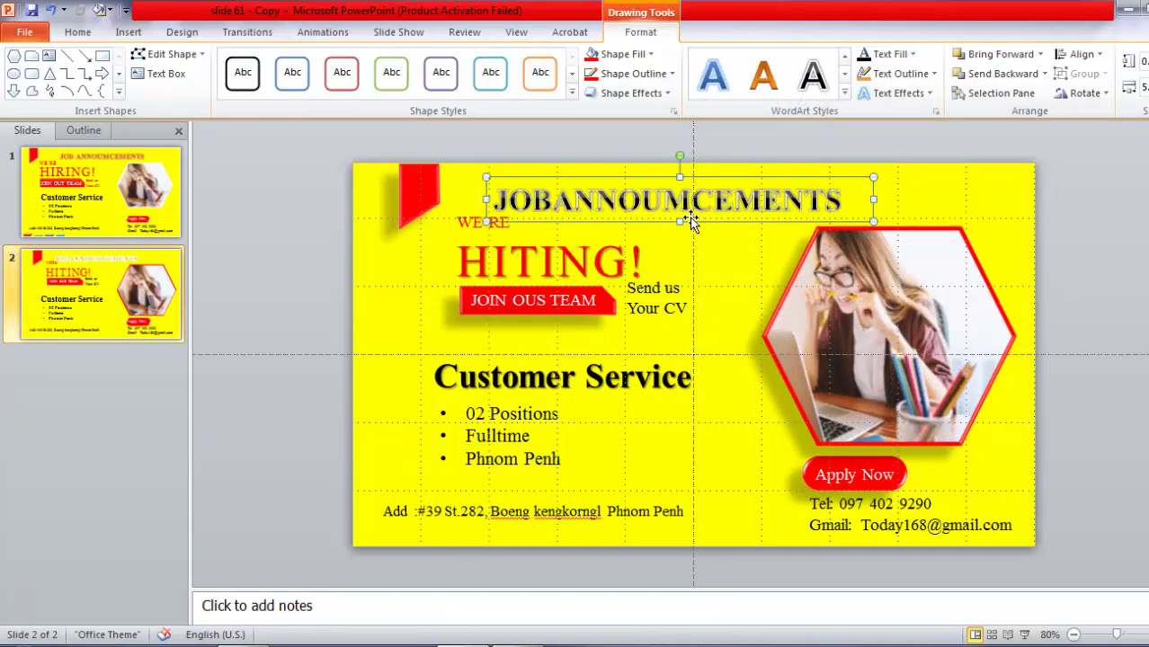
{"action": "key", "text": "Up"}
{"action": "key", "text": "Right"}
{"action": "key", "text": "Right"}
{"action": "key", "text": "Right"}
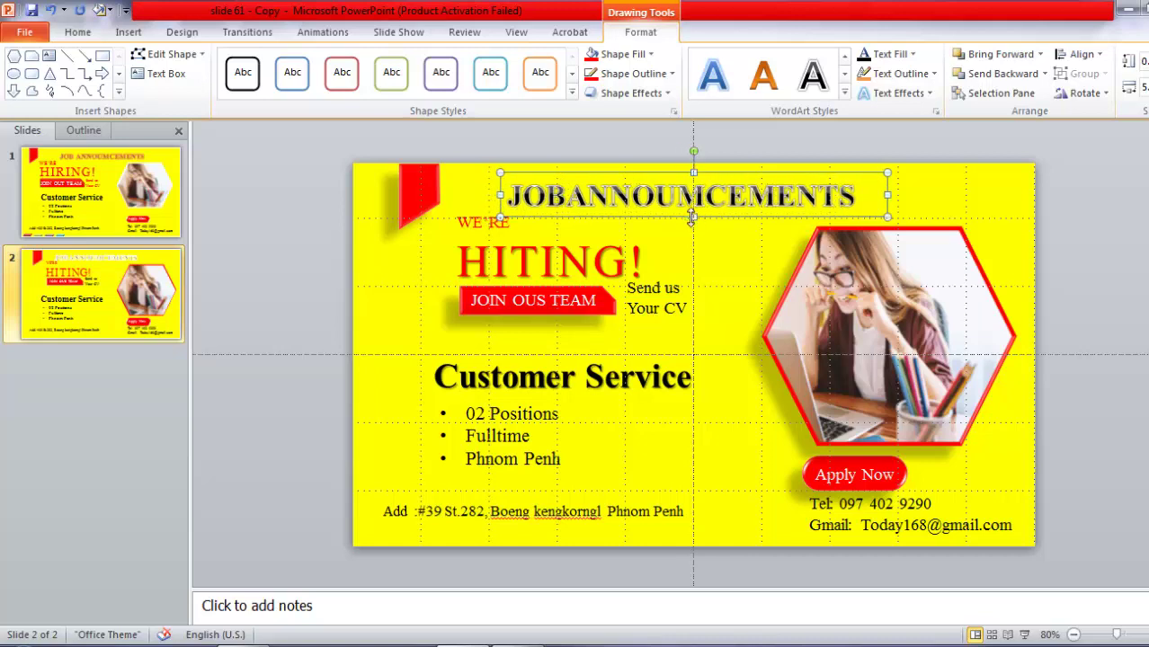
{"action": "key", "text": "Right"}
{"action": "key", "text": "Left"}
{"action": "left_click", "coordinate": [997, 230]}
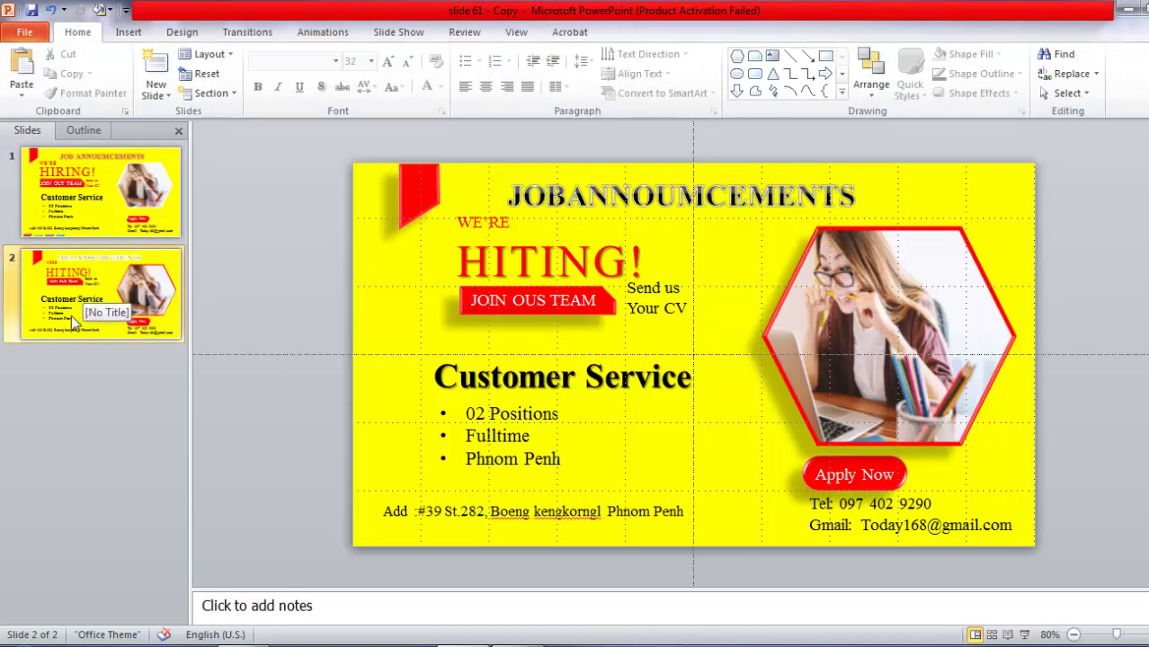
Draw a small parallelogram bar beside the Phnom Penh bullet on slide 2
{"action": "left_click", "coordinate": [74, 232]}
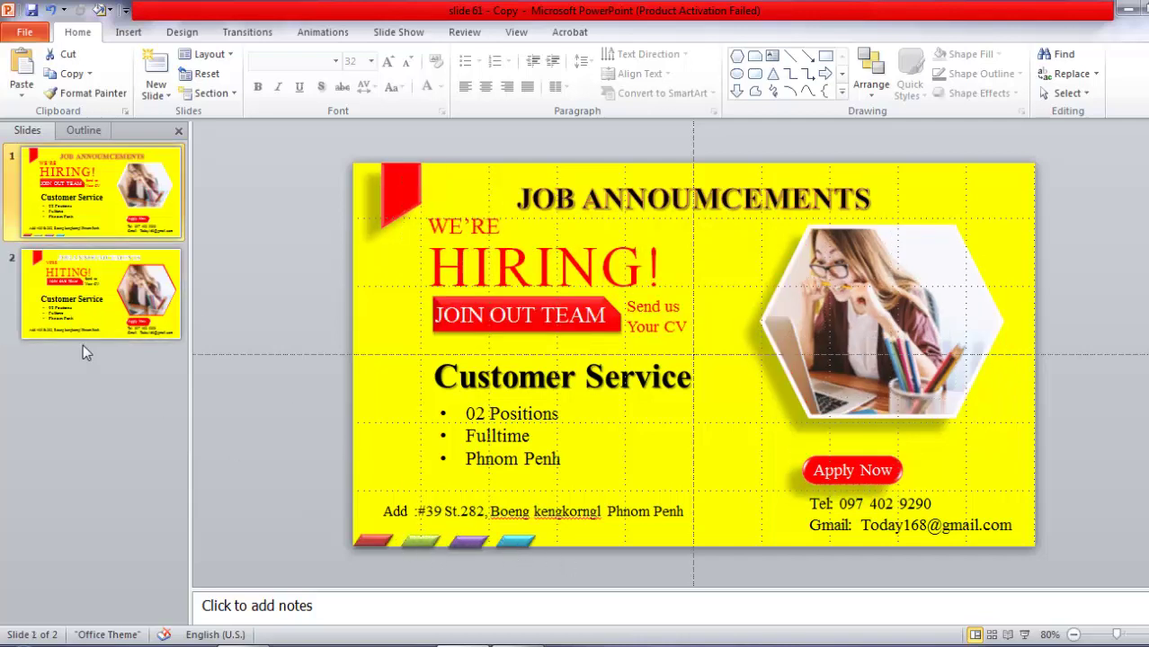
{"action": "left_click", "coordinate": [81, 315]}
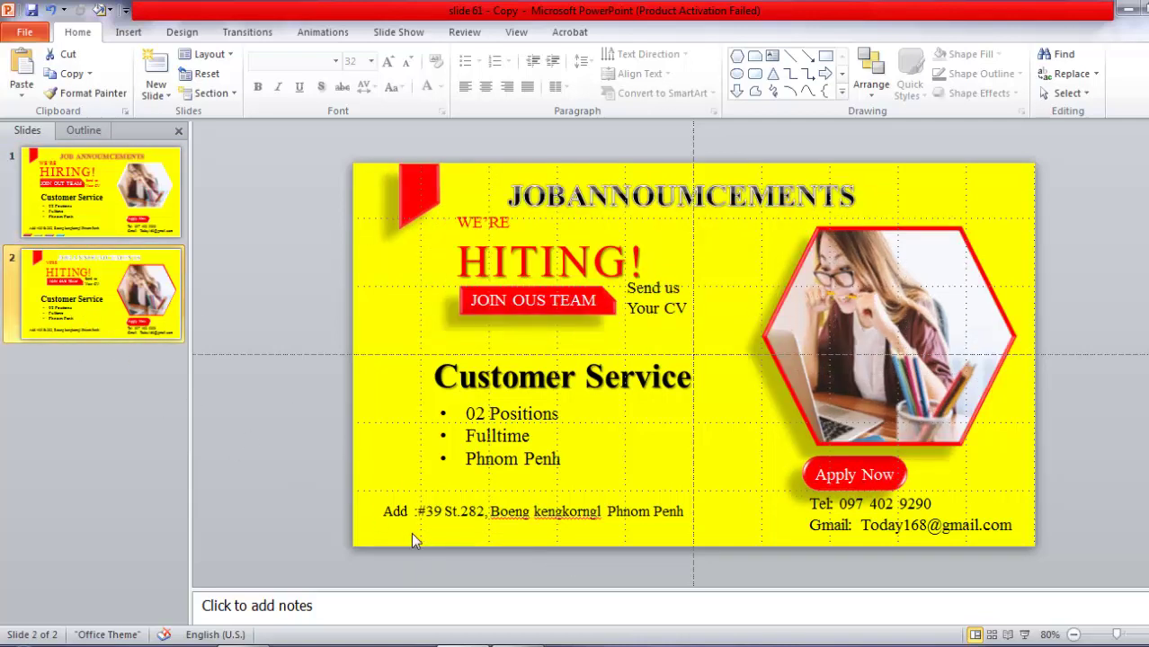
{"action": "left_click", "coordinate": [111, 211]}
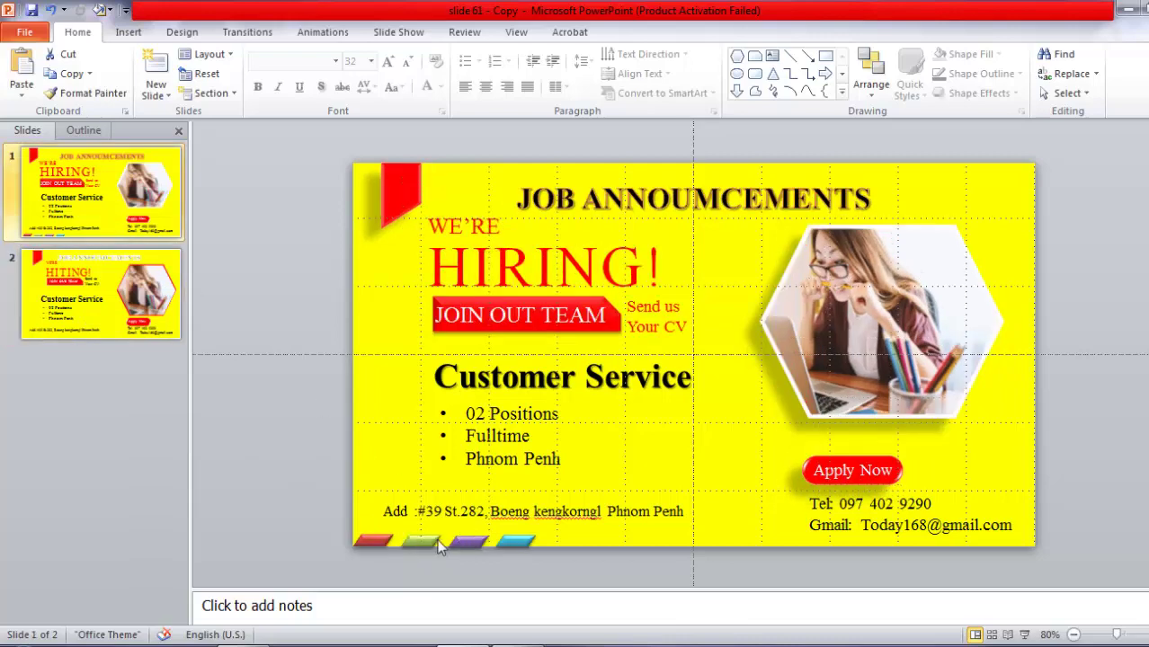
{"action": "left_click", "coordinate": [100, 297]}
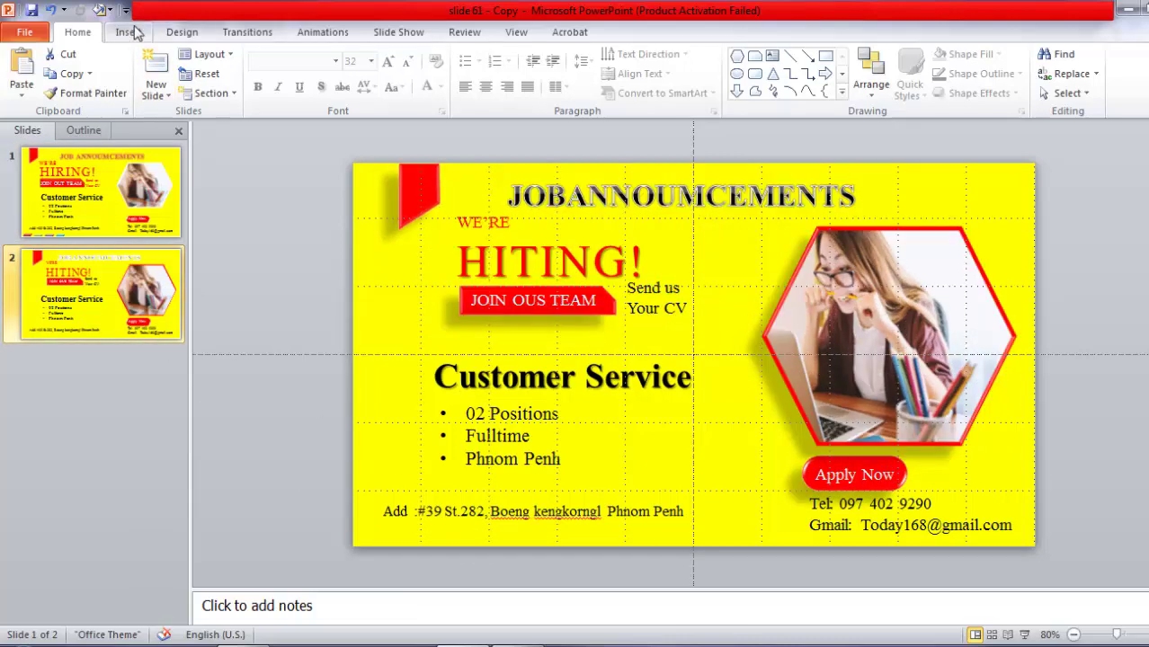
{"action": "left_click", "coordinate": [127, 31]}
{"action": "left_click", "coordinate": [245, 90]}
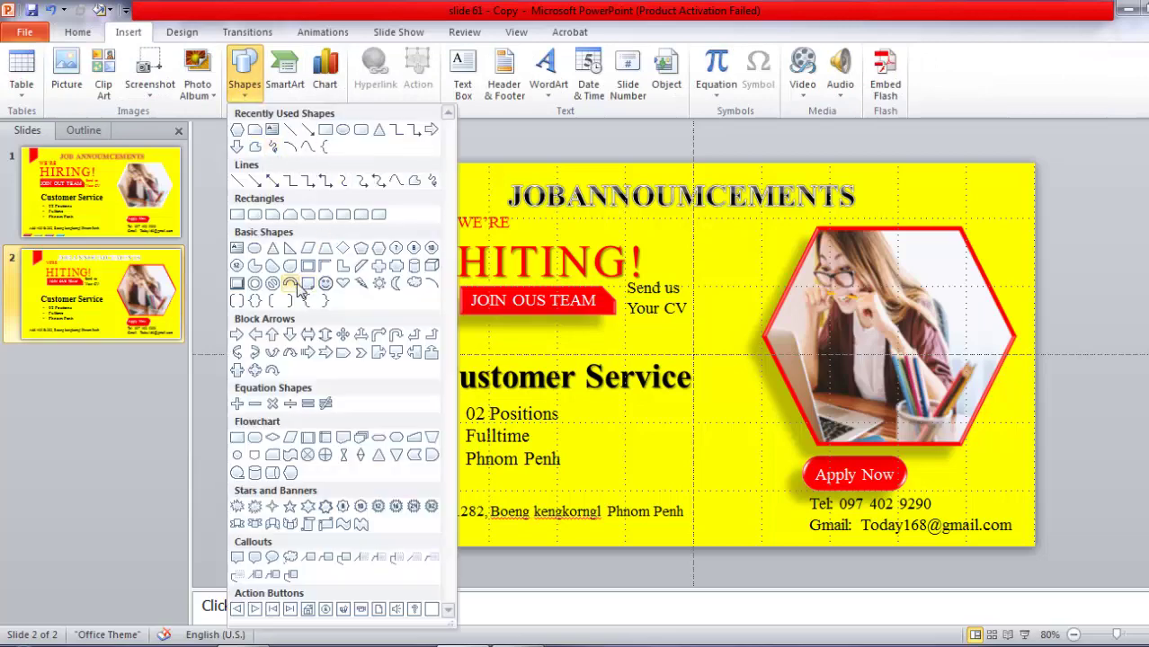
{"action": "left_click", "coordinate": [309, 249]}
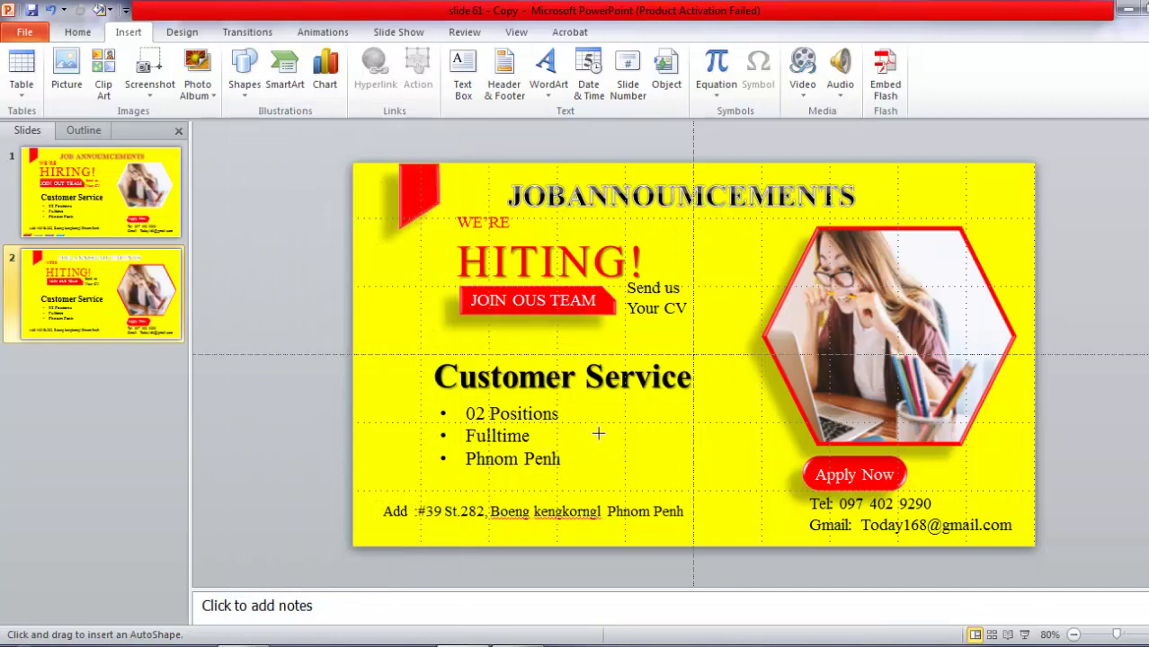
{"action": "left_click_drag", "start_coordinate": [598, 434], "coordinate": [694, 463]}
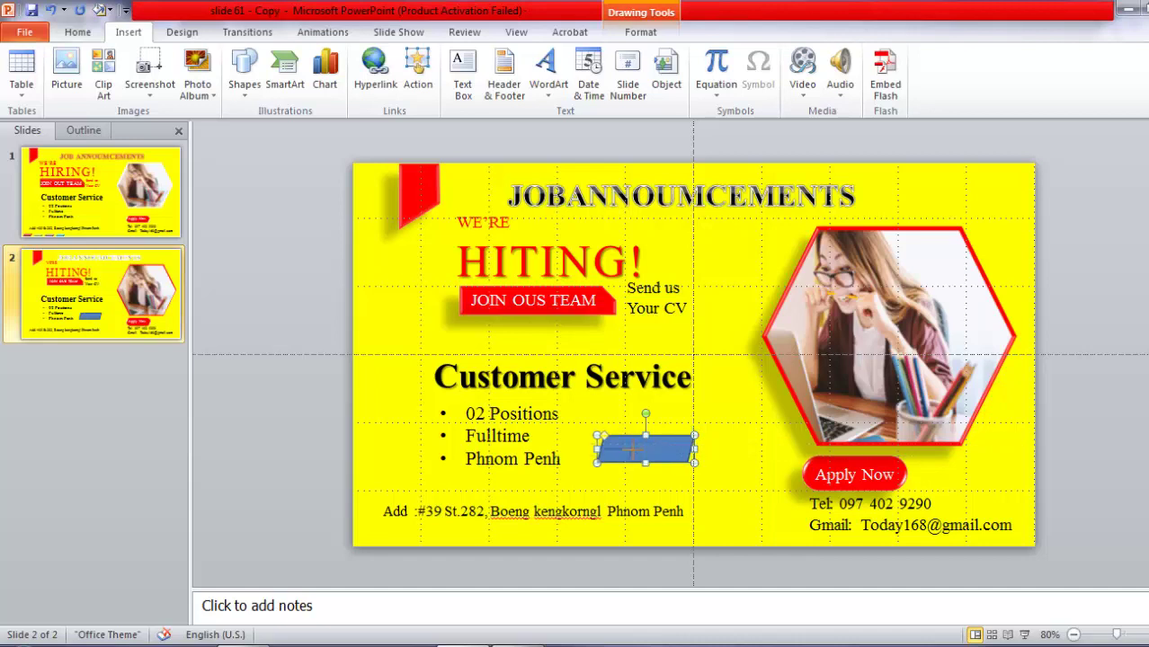
{"action": "left_click_drag", "start_coordinate": [632, 449], "coordinate": [625, 463]}
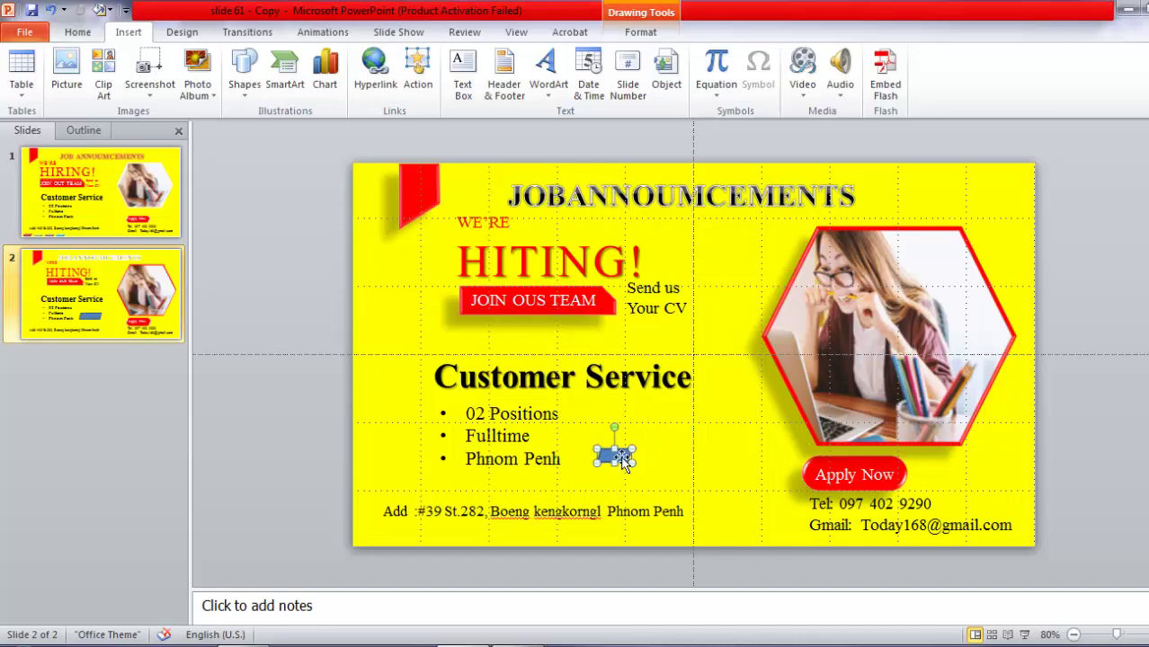
Give the bar a 3D preset effect and a red style, and move it to the bottom-left edge
{"action": "left_click", "coordinate": [641, 34]}
{"action": "left_click", "coordinate": [668, 94]}
{"action": "mouse_move", "coordinate": [638, 125]}
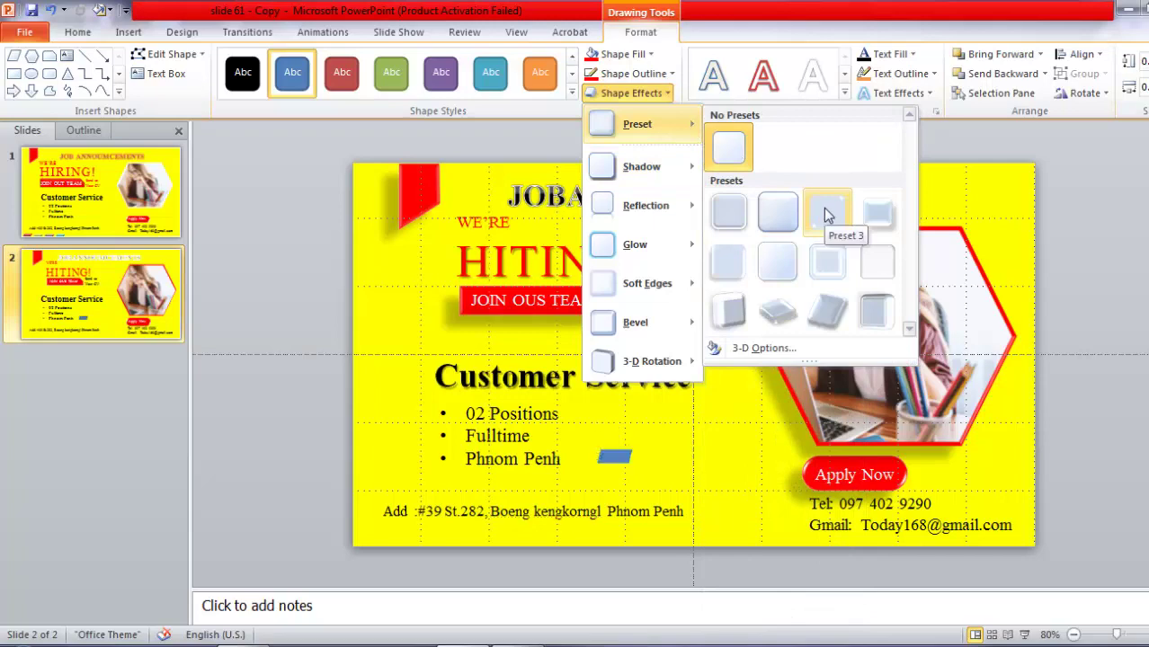
{"action": "left_click", "coordinate": [828, 215]}
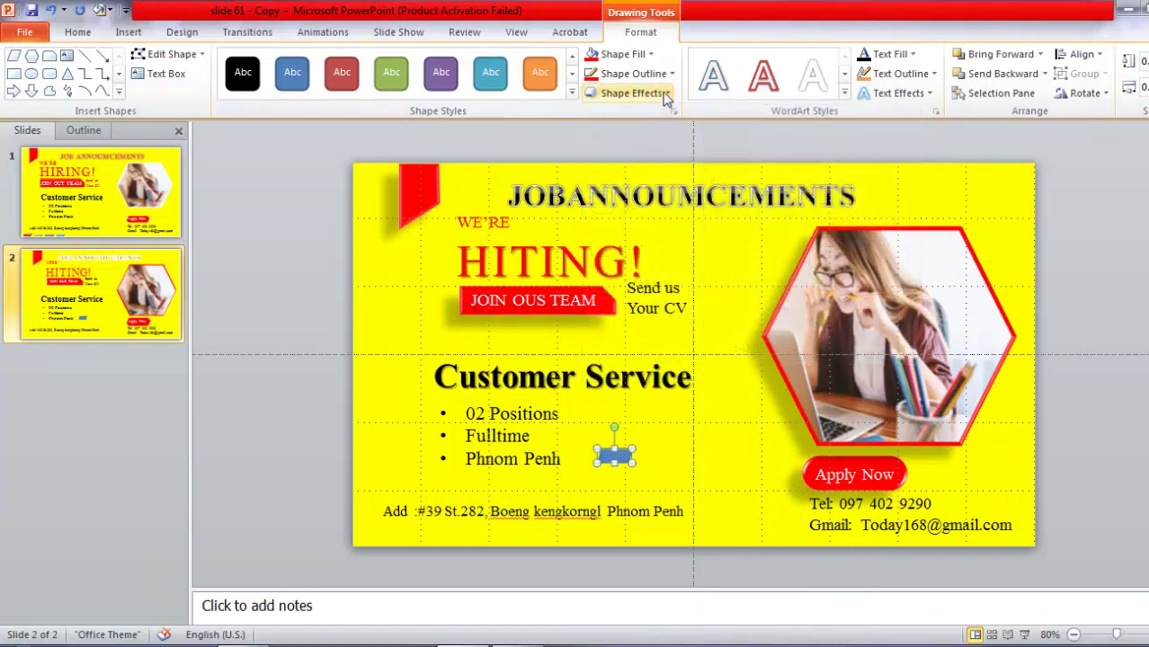
{"action": "left_click", "coordinate": [653, 54]}
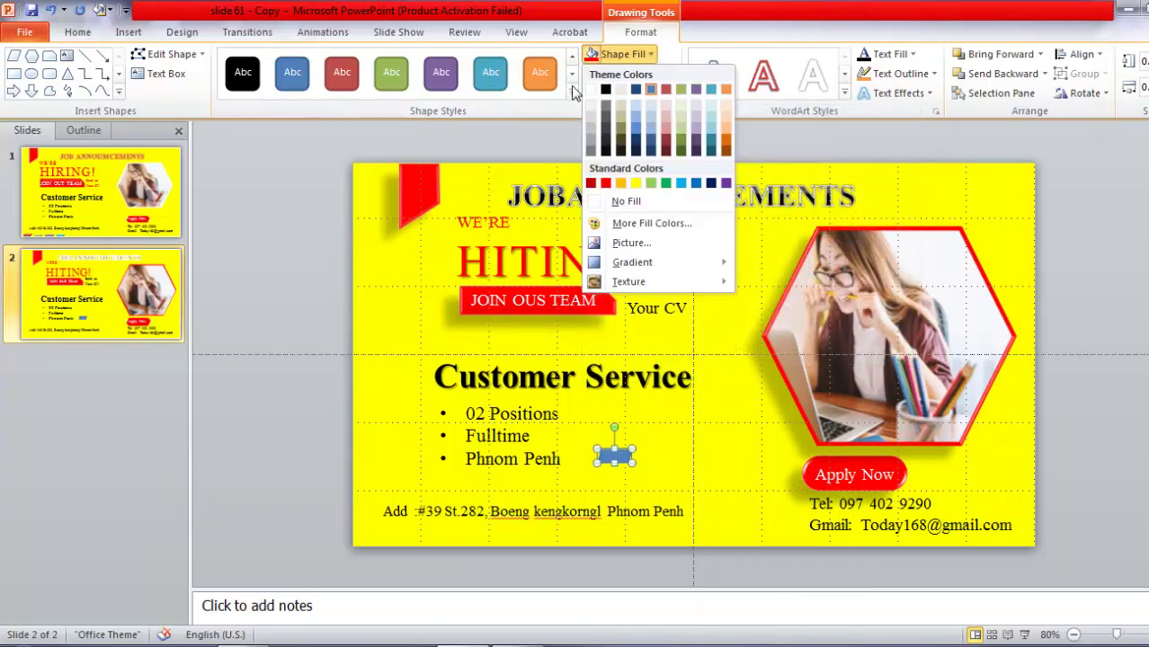
{"action": "left_click", "coordinate": [572, 93]}
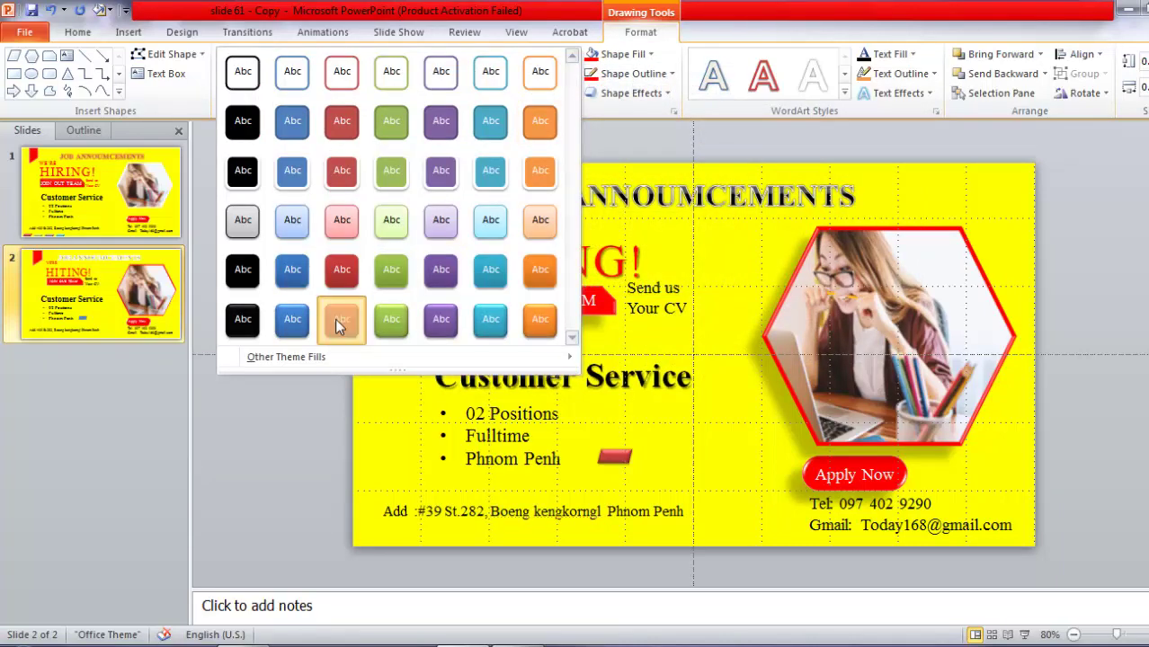
{"action": "left_click", "coordinate": [342, 322]}
{"action": "left_click_drag", "start_coordinate": [591, 470], "coordinate": [401, 550]}
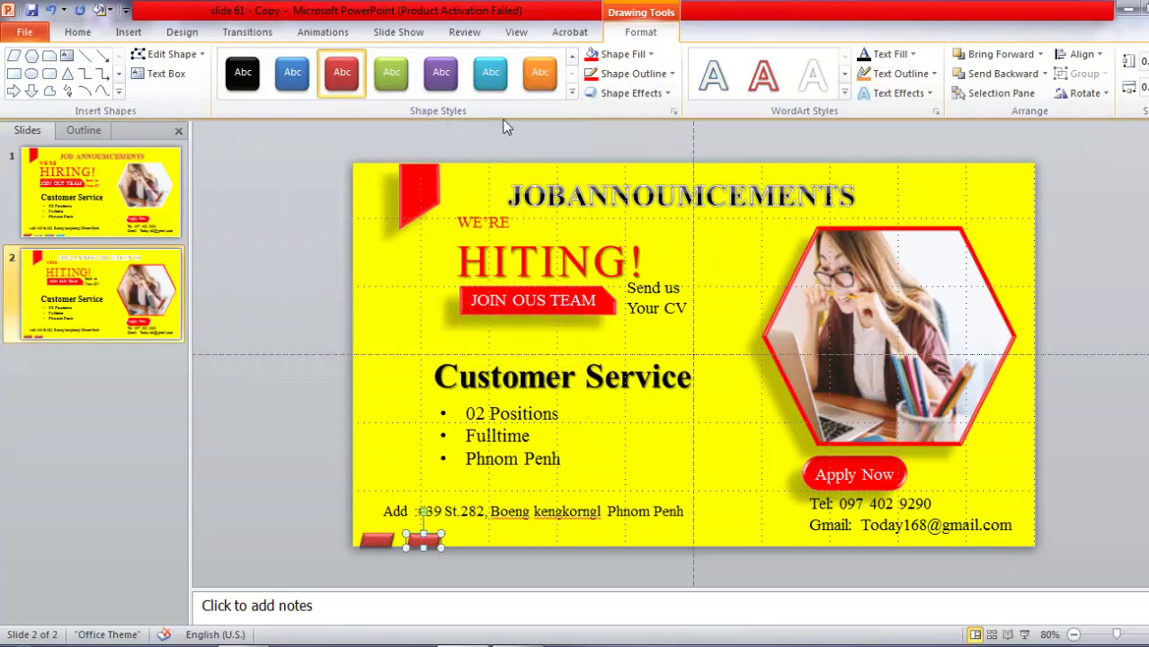
Add green, purple and orange bars in a row beside the red one
{"action": "left_click", "coordinate": [391, 72]}
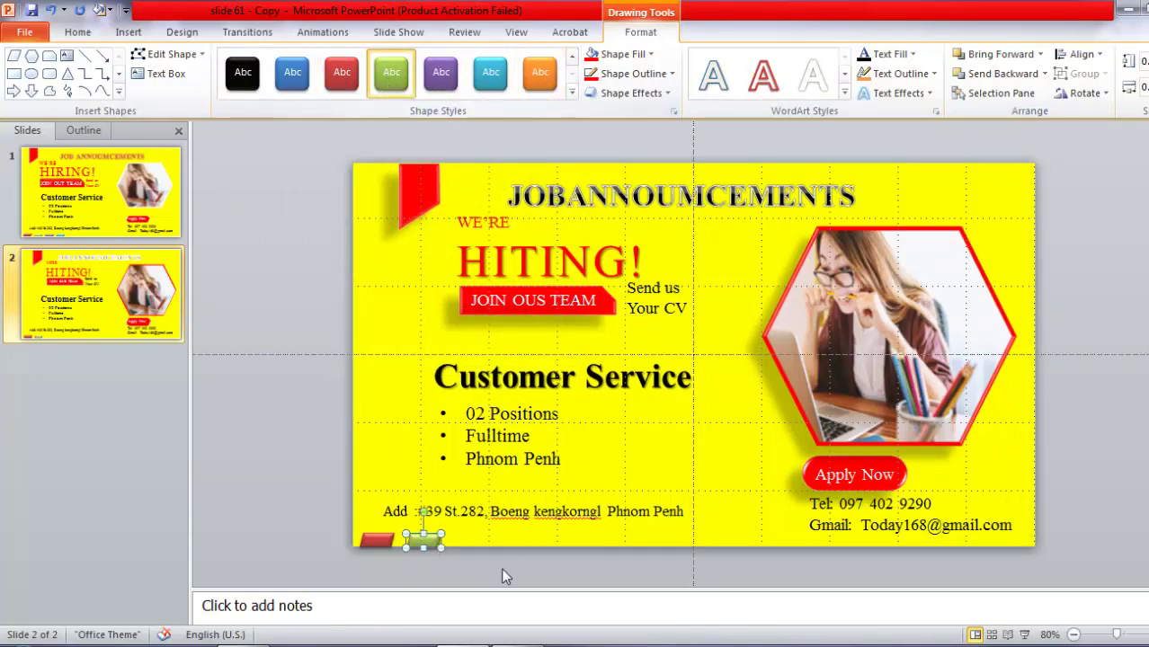
{"action": "left_click_drag", "start_coordinate": [429, 547], "coordinate": [473, 548]}
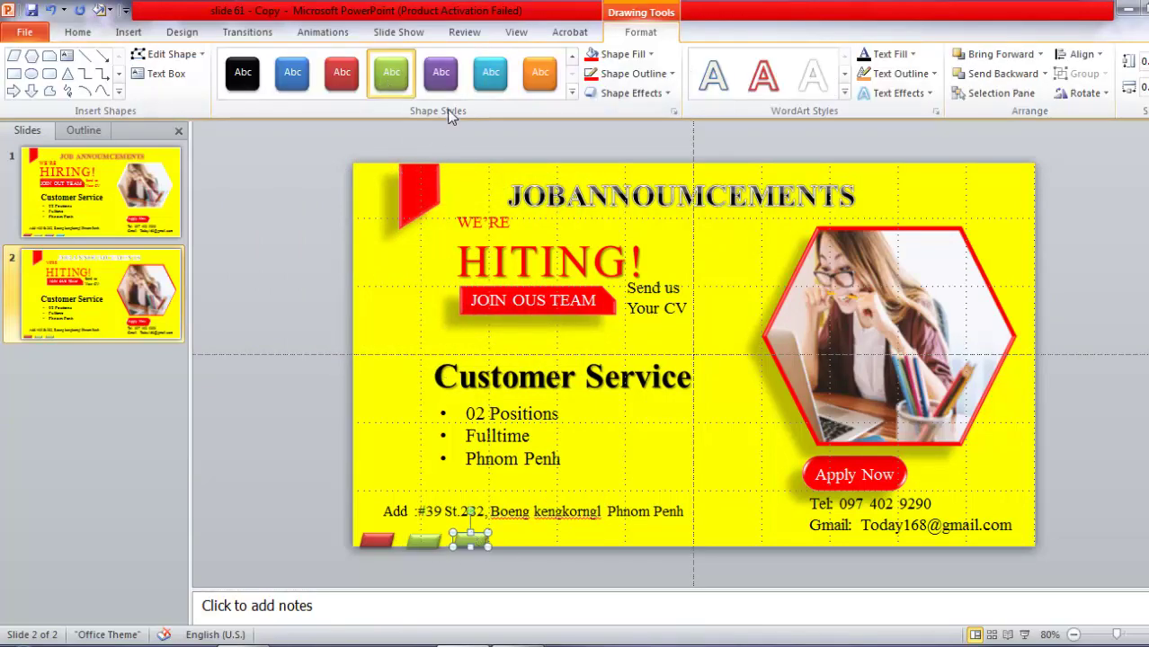
{"action": "left_click", "coordinate": [441, 72]}
{"action": "left_click", "coordinate": [521, 561]}
{"action": "left_click", "coordinate": [476, 539]}
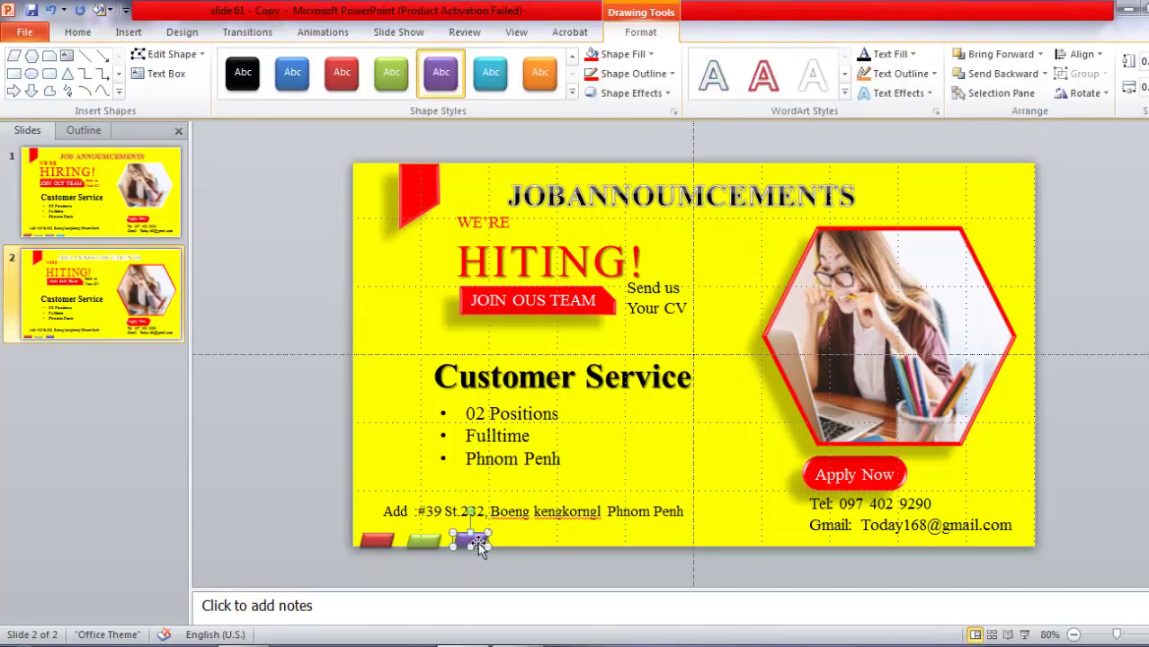
{"action": "key", "text": "ctrl+d"}
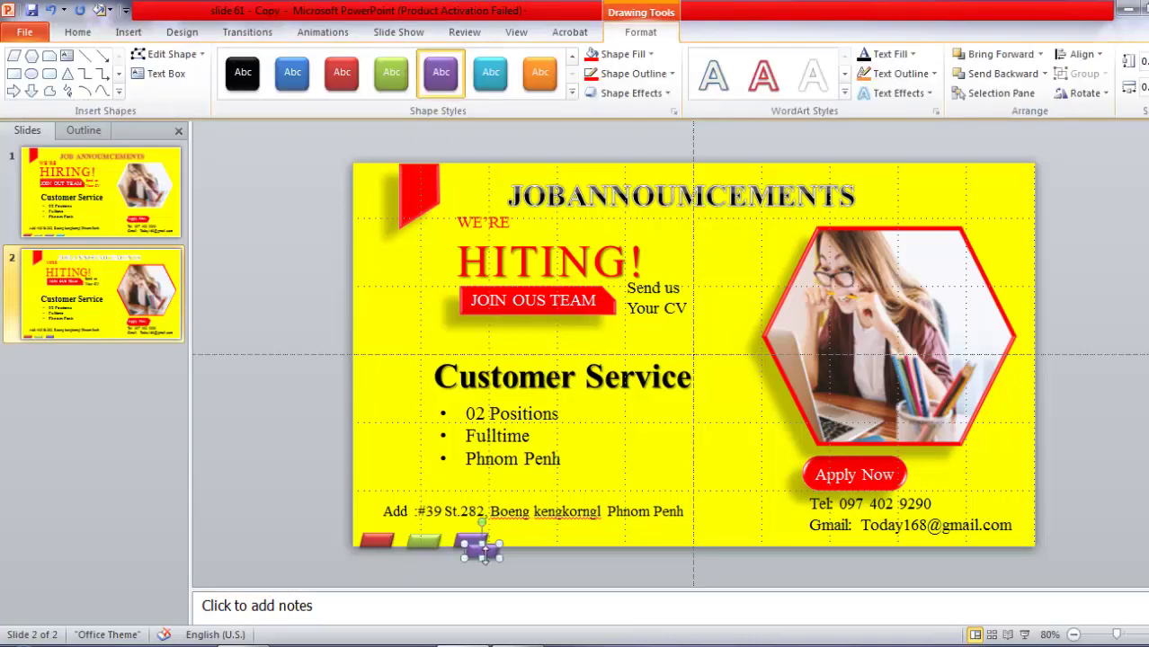
{"action": "left_click_drag", "start_coordinate": [483, 551], "coordinate": [519, 545]}
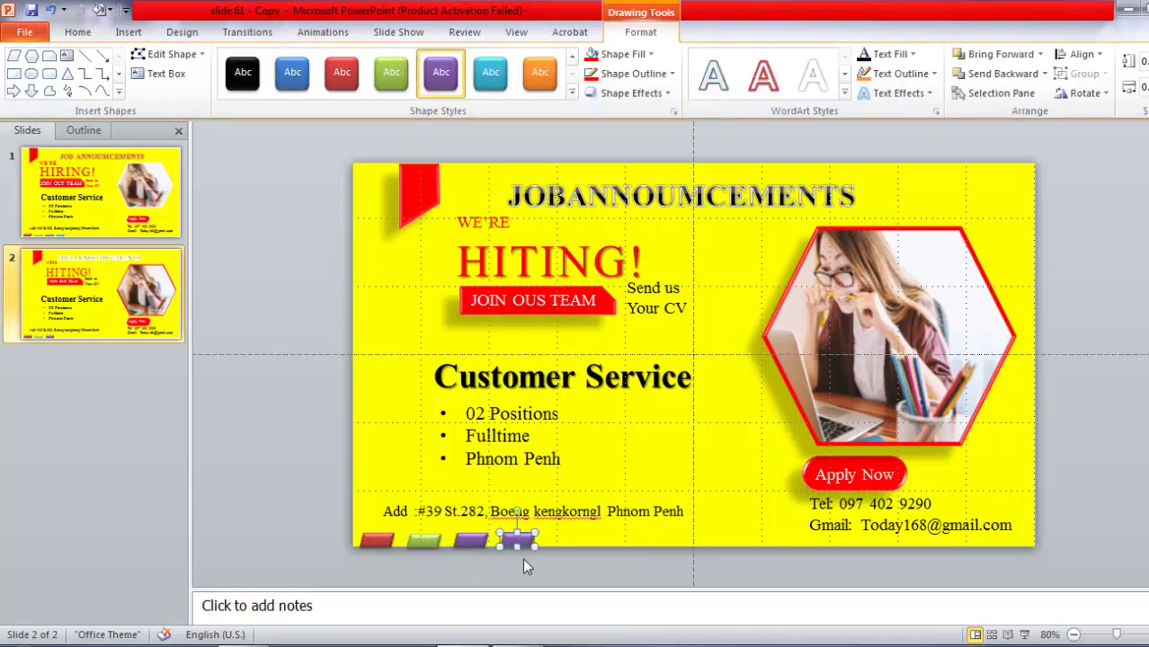
{"action": "left_click", "coordinate": [539, 72]}
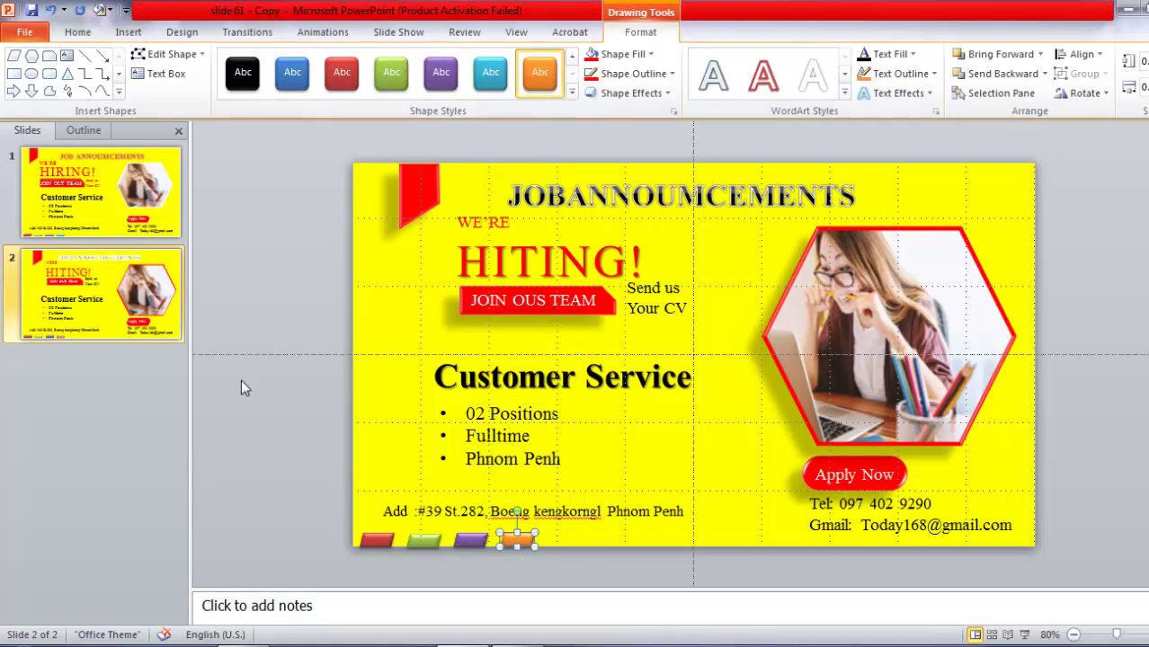
{"action": "left_click", "coordinate": [268, 288]}
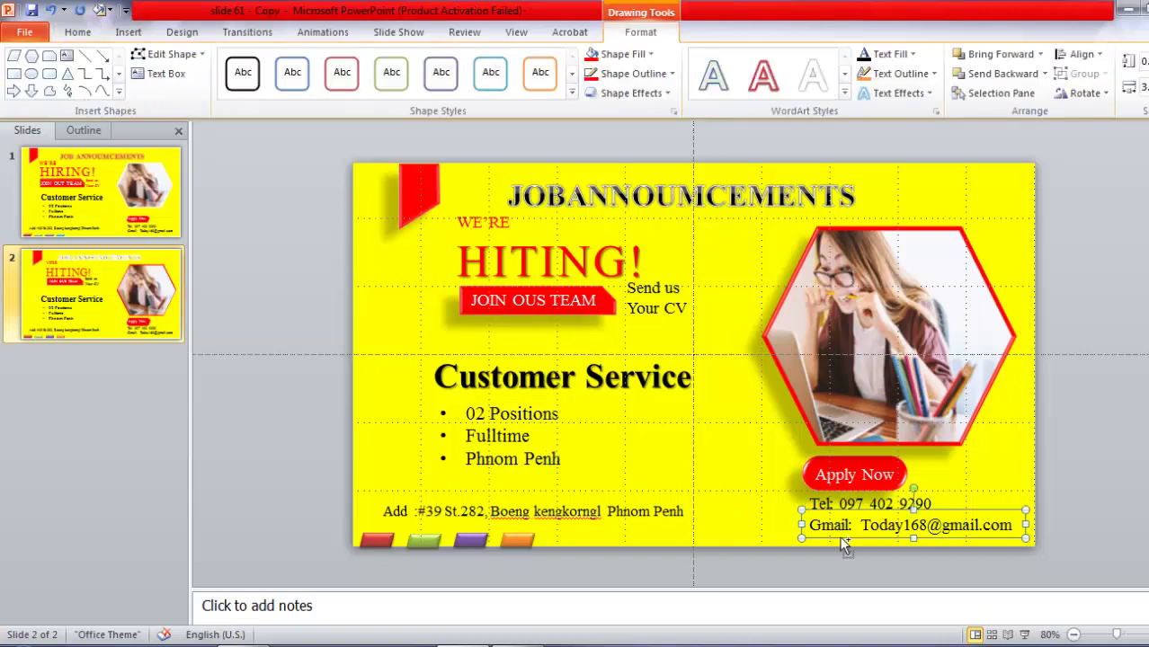
Move the Gmail and Tel text lines slightly lower
{"action": "left_click_drag", "start_coordinate": [839, 537], "coordinate": [845, 544]}
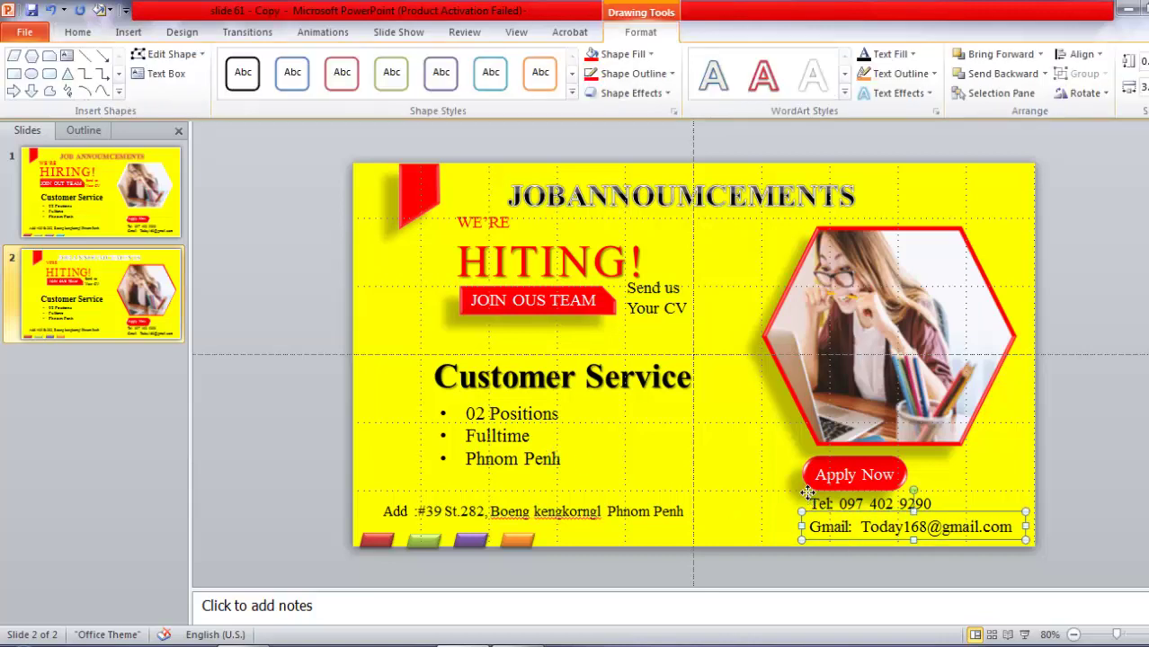
{"action": "left_click", "coordinate": [819, 510]}
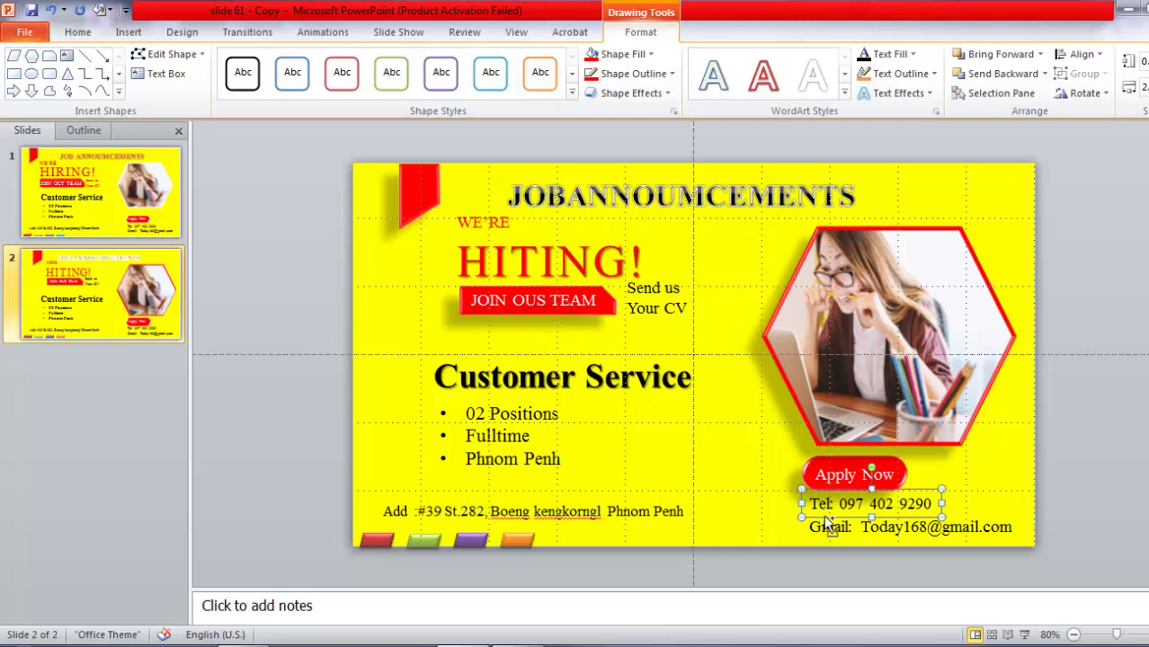
{"action": "left_click_drag", "start_coordinate": [826, 520], "coordinate": [827, 513]}
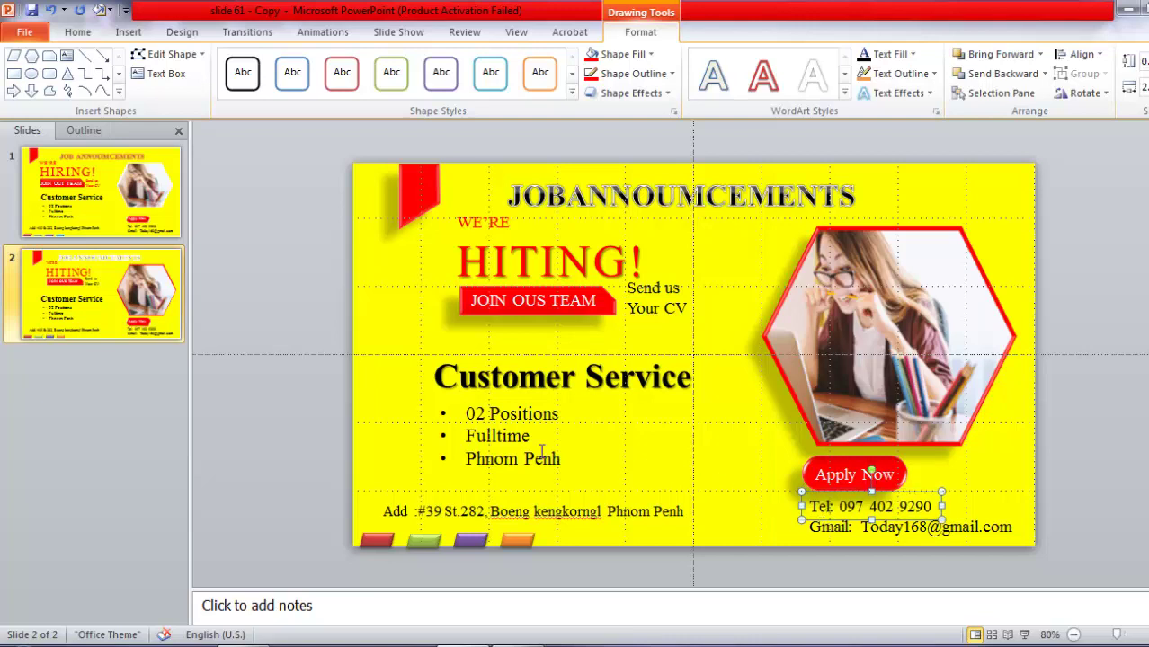
{"action": "left_click", "coordinate": [257, 385]}
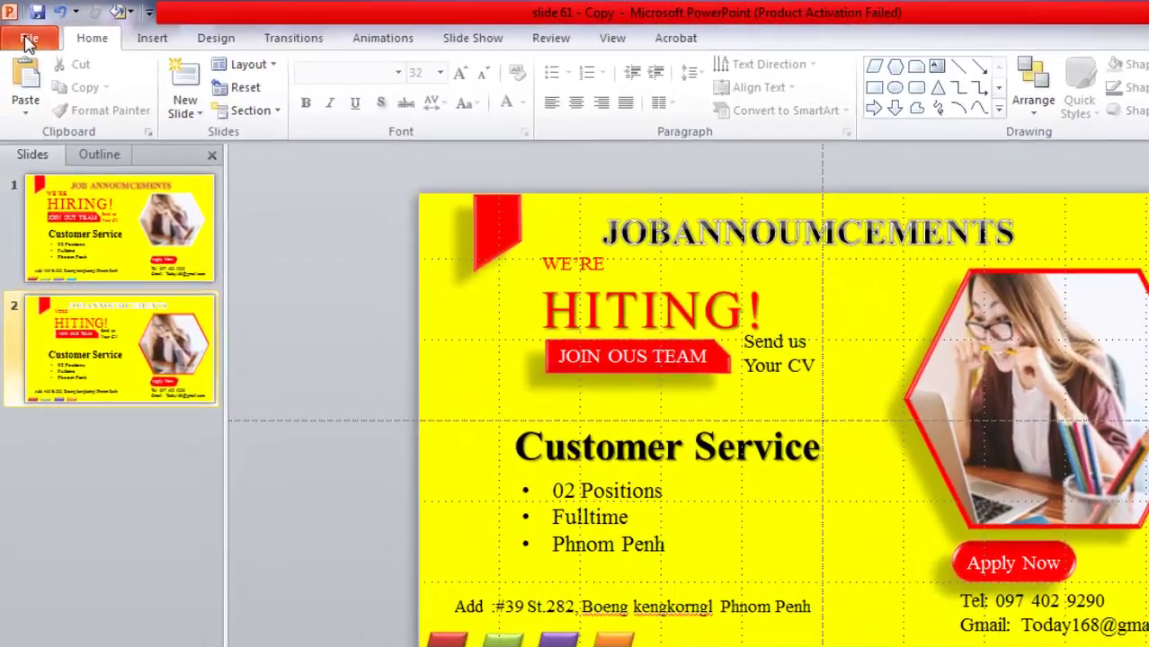
Save the presentation to the Desktop as a JPEG File Interchange Format file named 62
{"action": "left_click", "coordinate": [24, 31]}
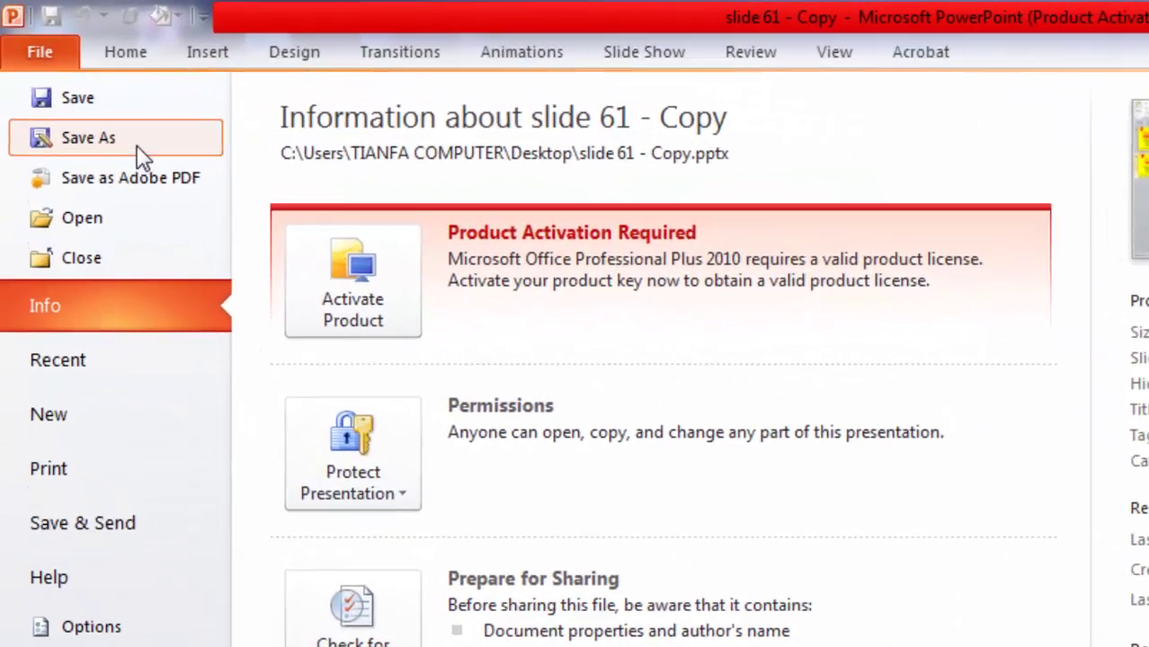
{"action": "left_click", "coordinate": [72, 119]}
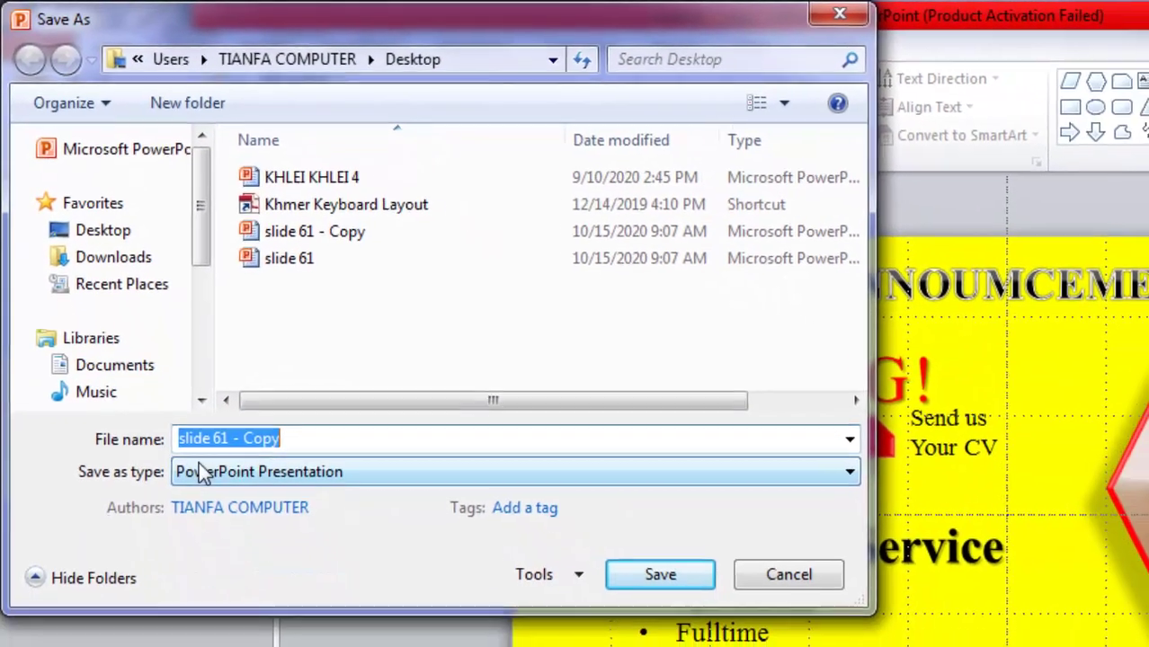
{"action": "left_click", "coordinate": [215, 544]}
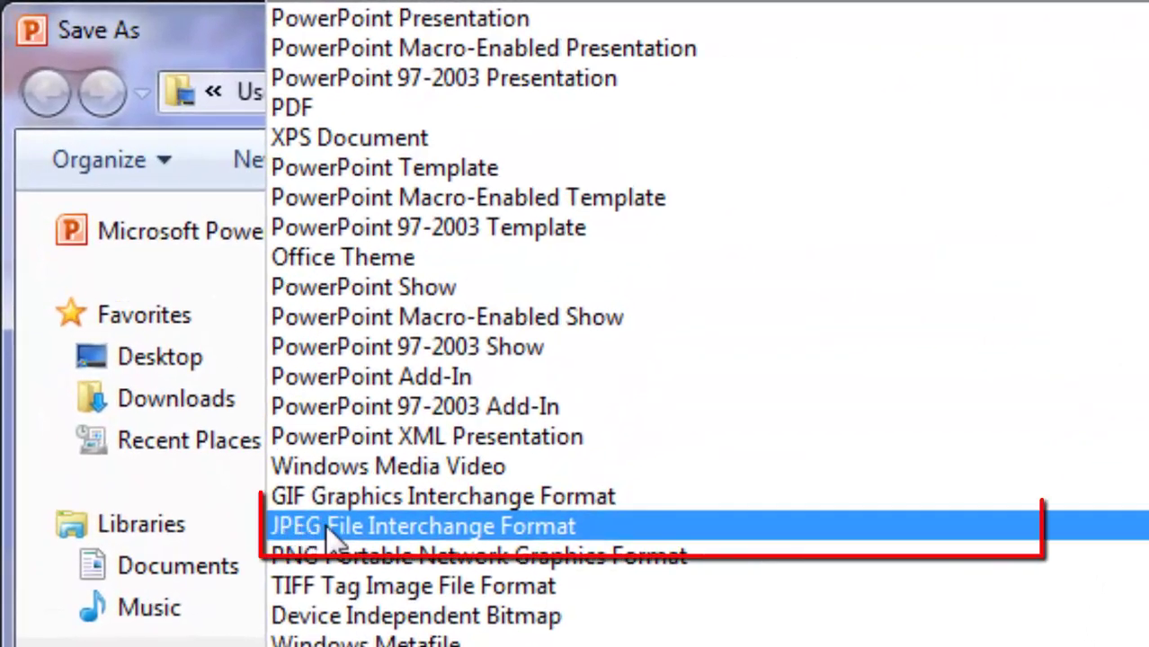
{"action": "left_click", "coordinate": [332, 530]}
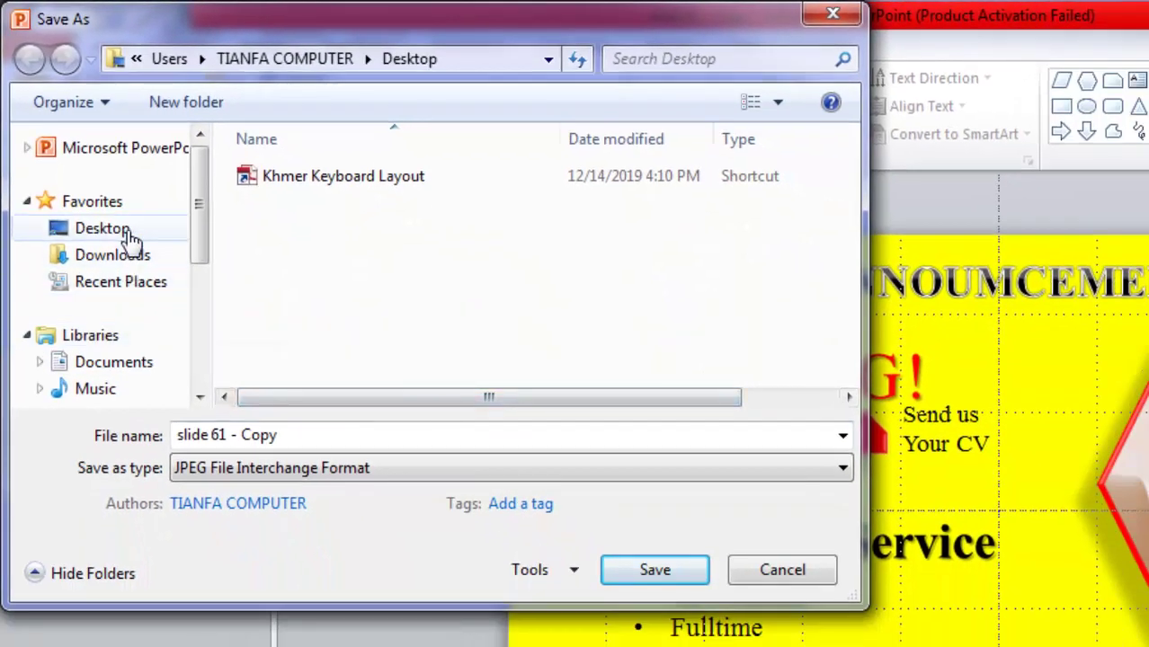
{"action": "left_click", "coordinate": [130, 236]}
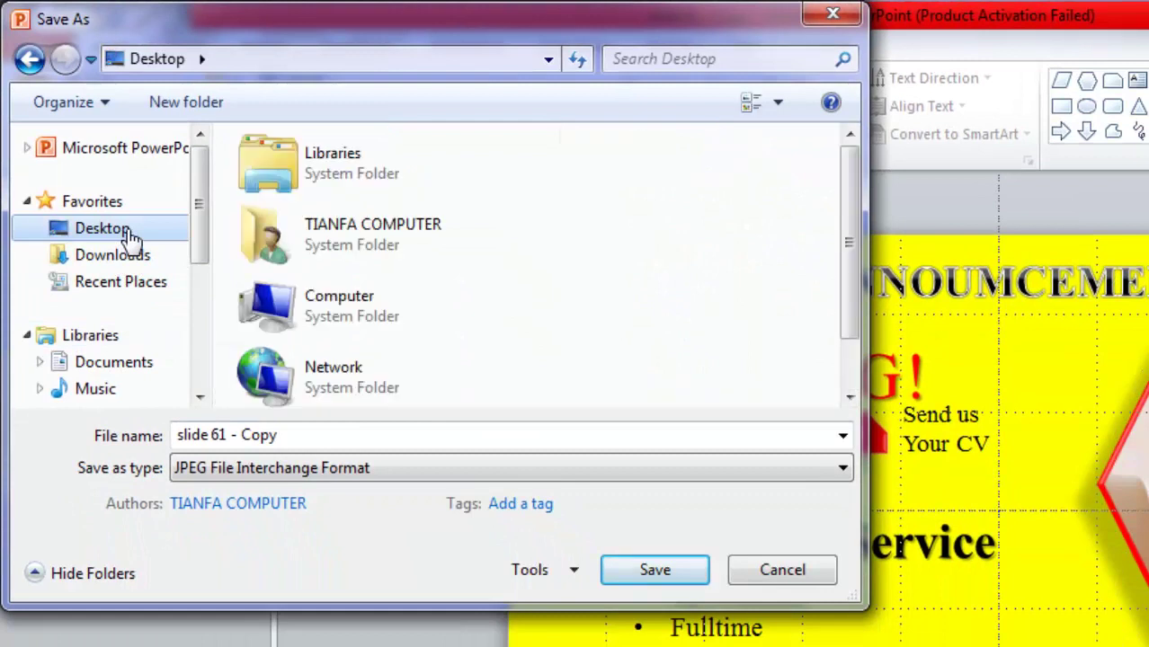
{"action": "left_click", "coordinate": [282, 435]}
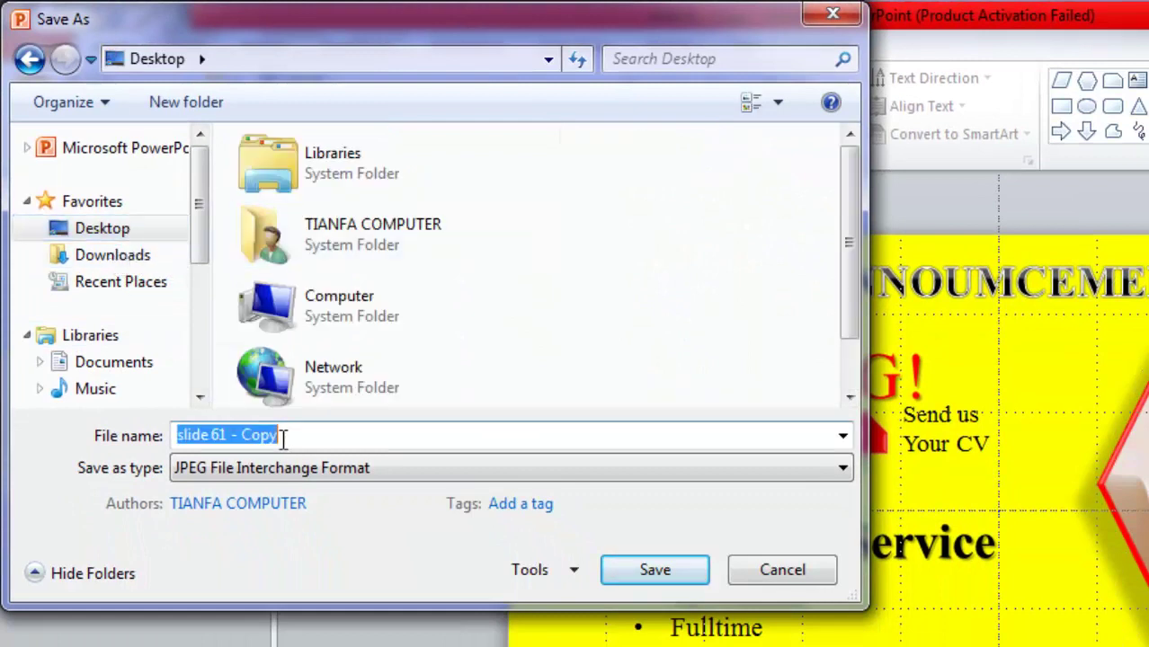
{"action": "type", "text": "6"}
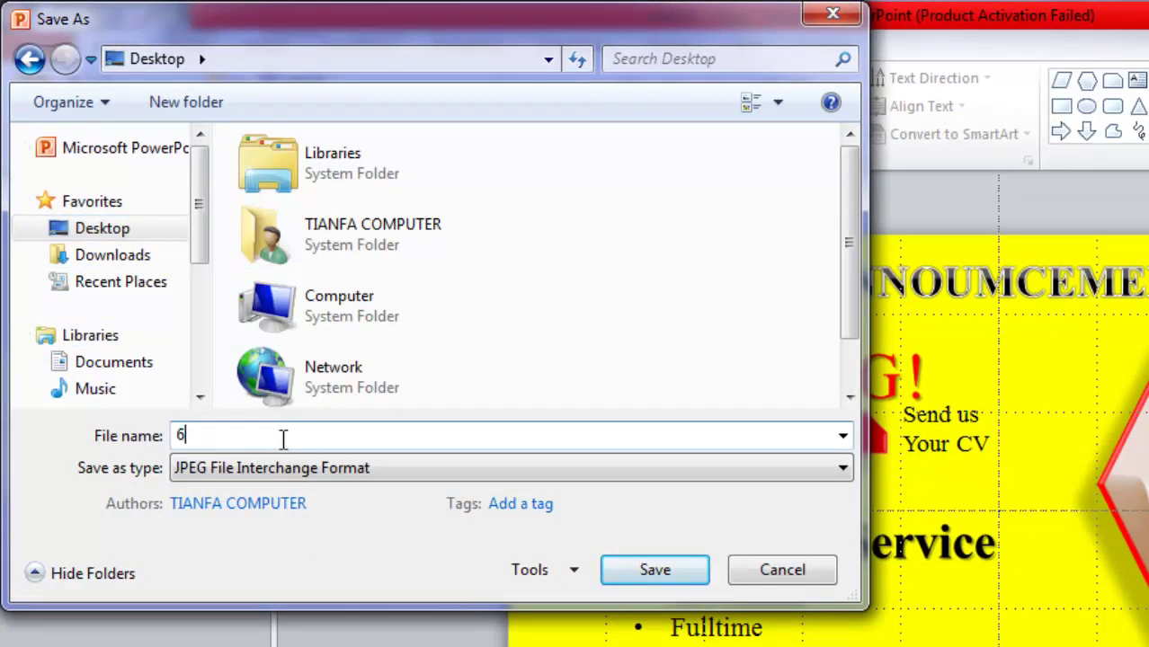
{"action": "type", "text": "2"}
{"action": "left_click", "coordinate": [648, 573]}
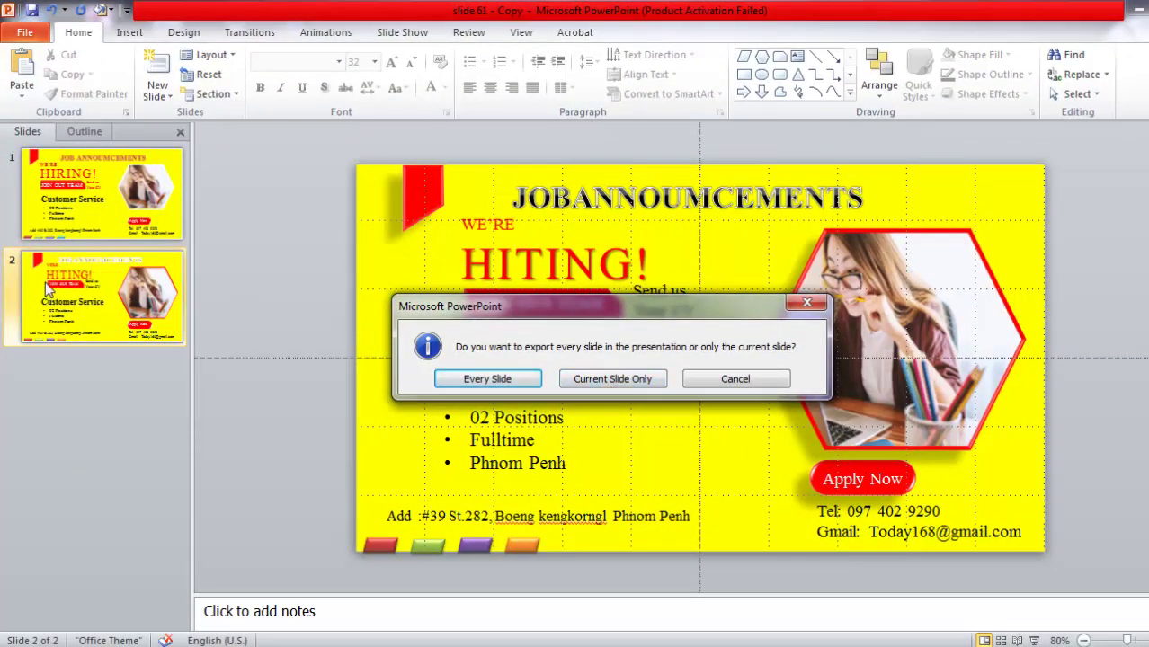
Export only the current slide, then view 62 full-size in Windows Photo Viewer and close it
{"action": "left_click", "coordinate": [598, 382]}
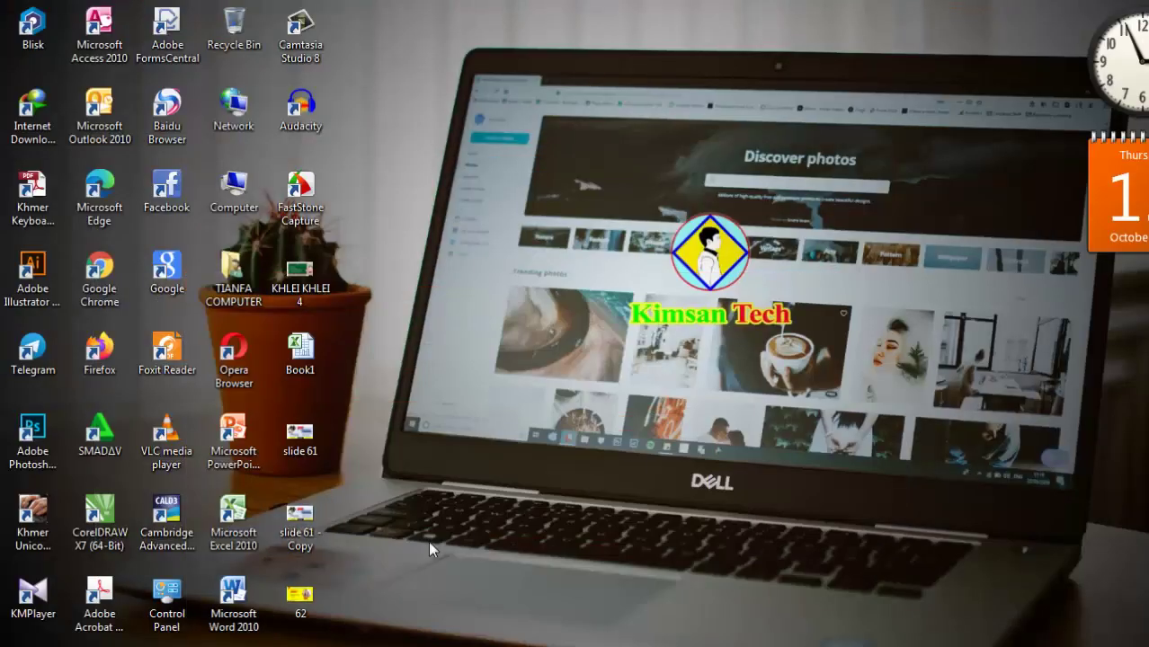
{"action": "left_click", "coordinate": [298, 600]}
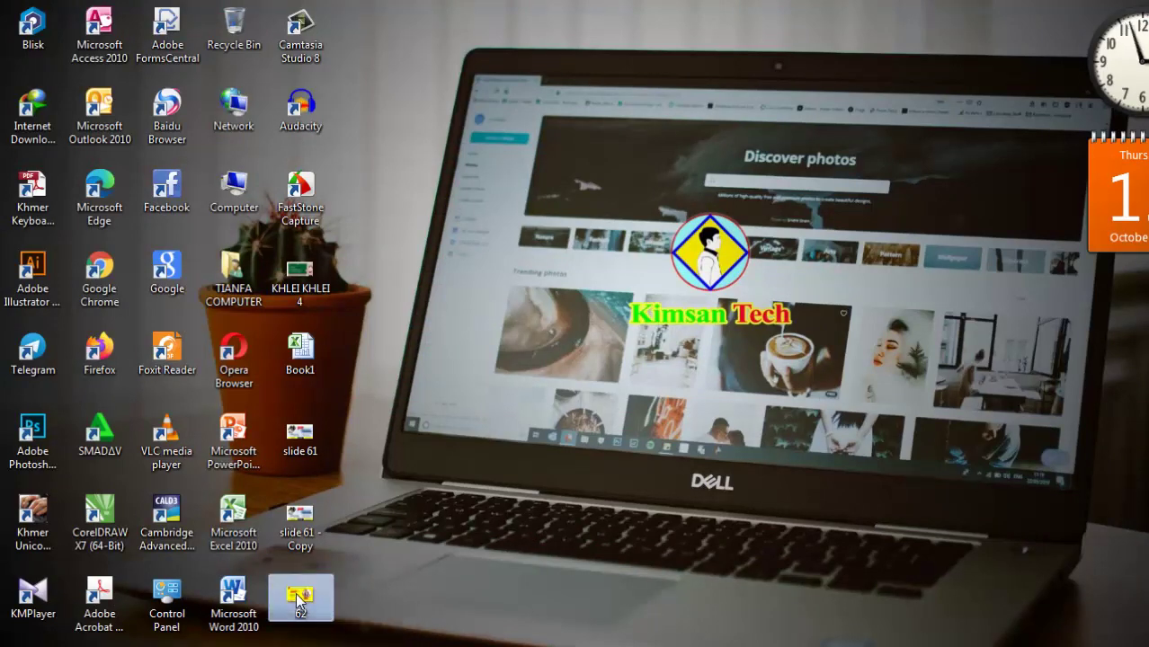
{"action": "double_click", "coordinate": [298, 600]}
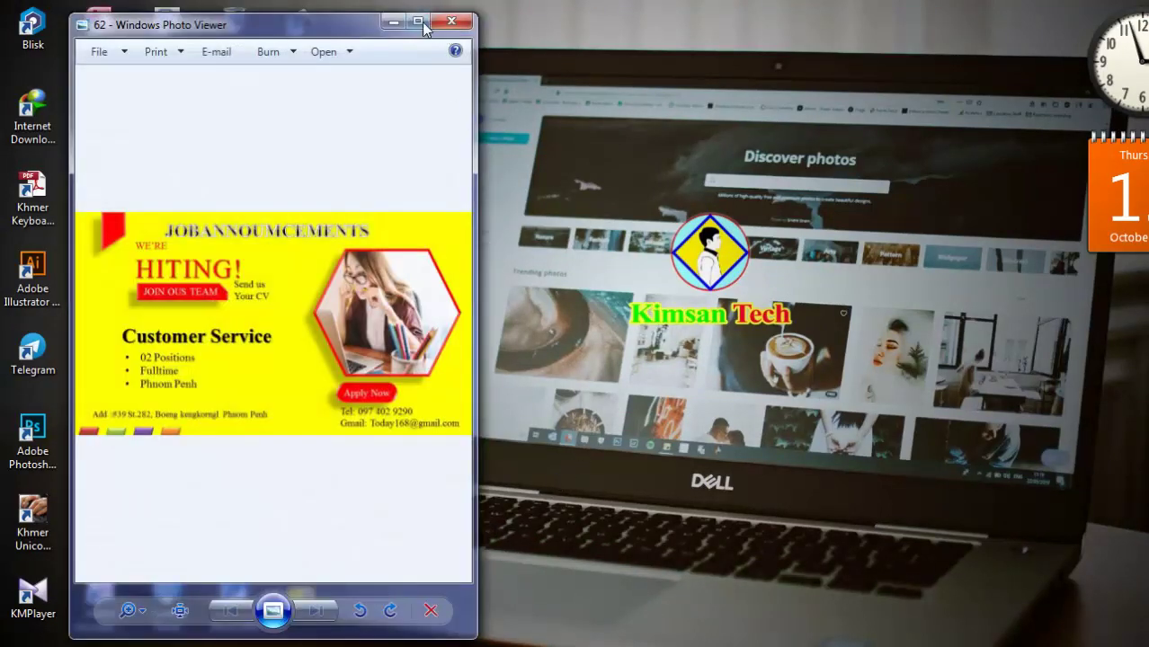
{"action": "left_click", "coordinate": [417, 20]}
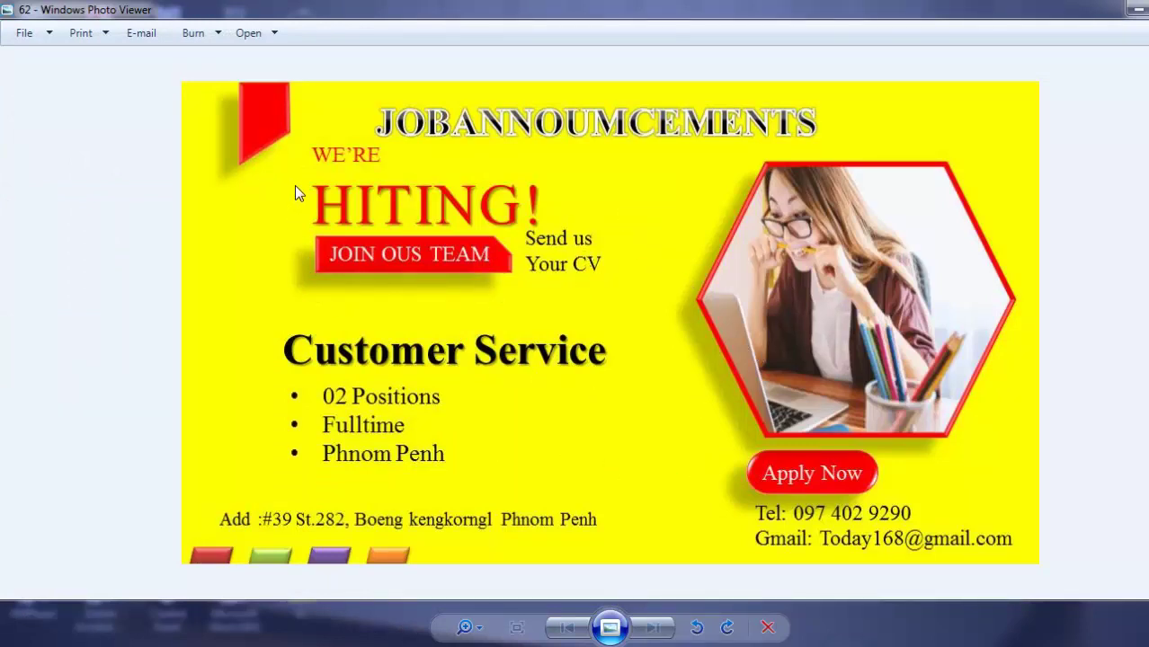
{"action": "left_click", "coordinate": [1136, 9]}
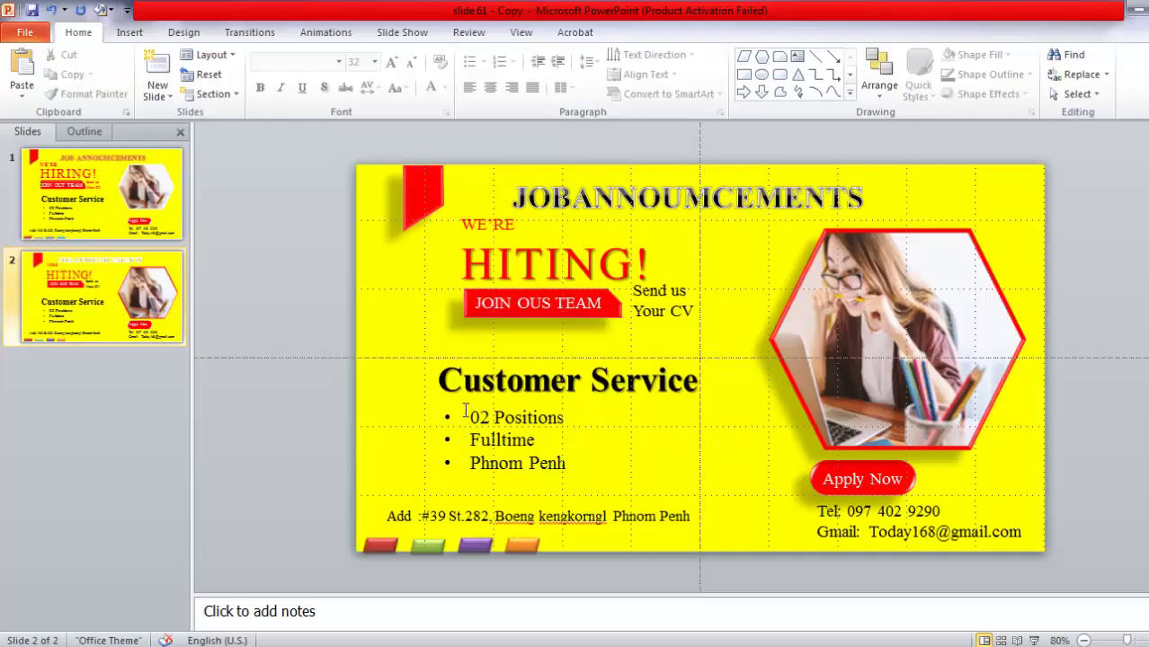